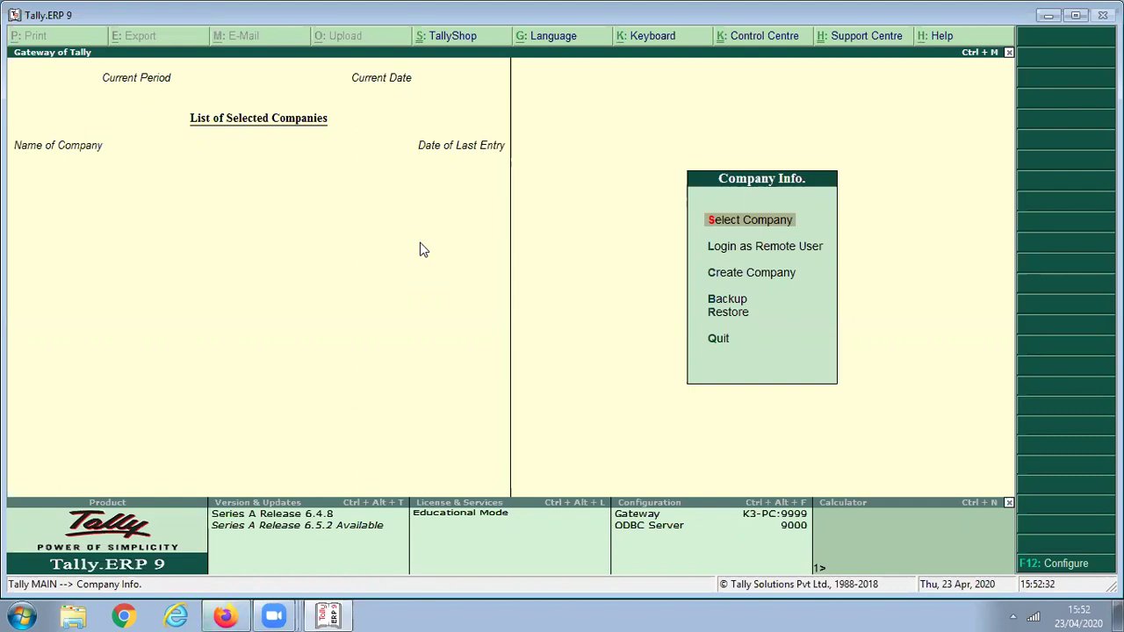
# Start creating a new company and name it Manufacturing.
pyautogui.press('c')
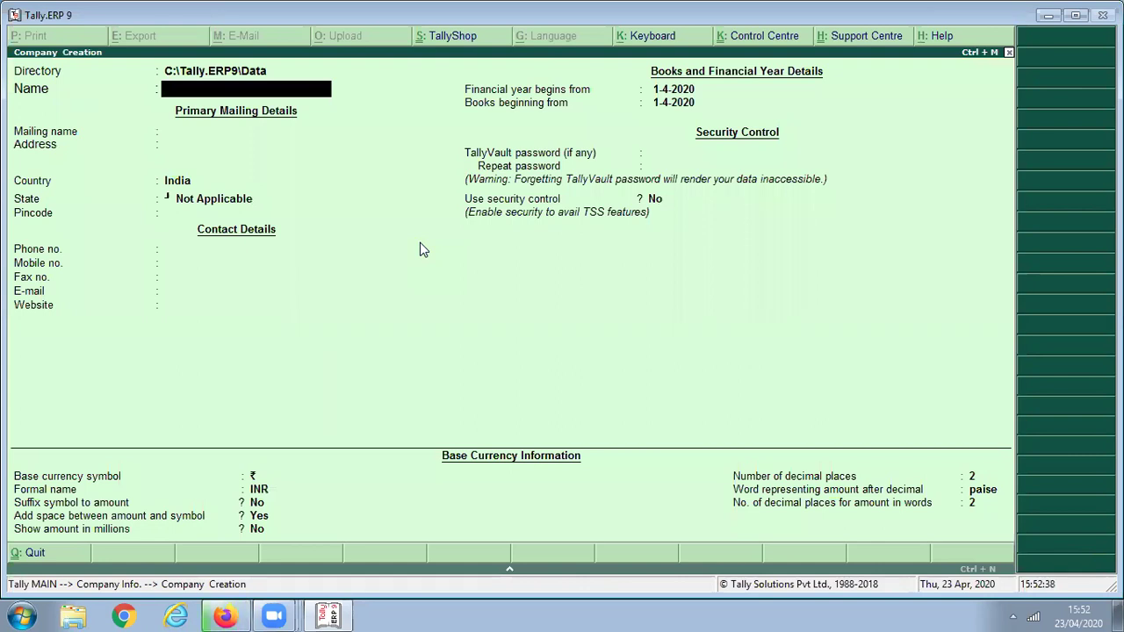
pyautogui.press('BackSpace')
pyautogui.press('Return')
pyautogui.write('Man')
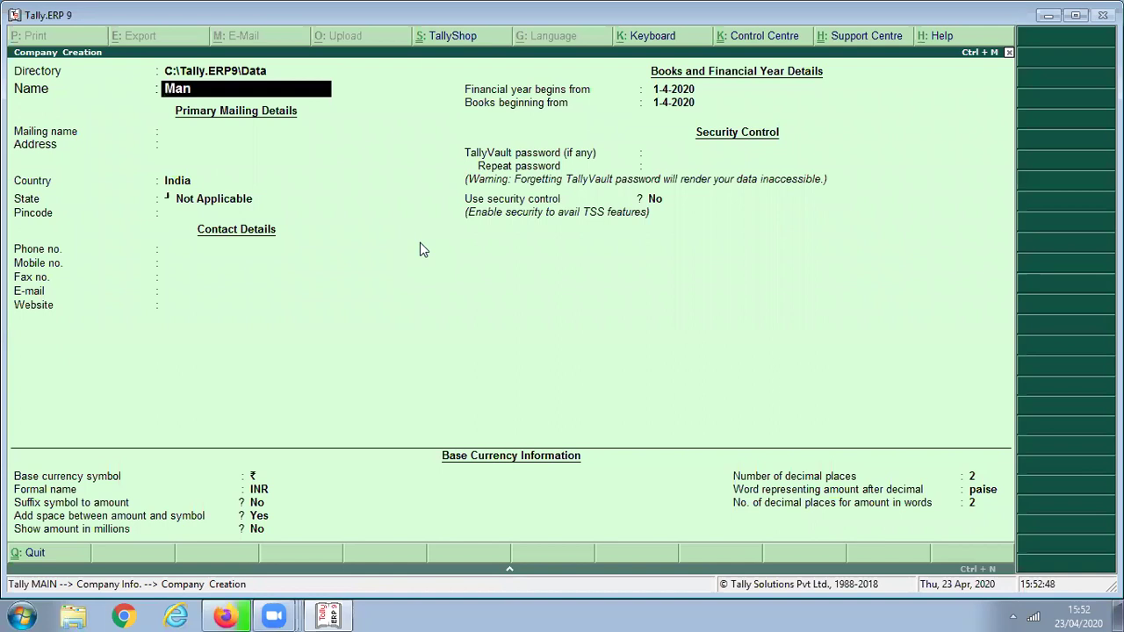
pyautogui.write('ufacturin')
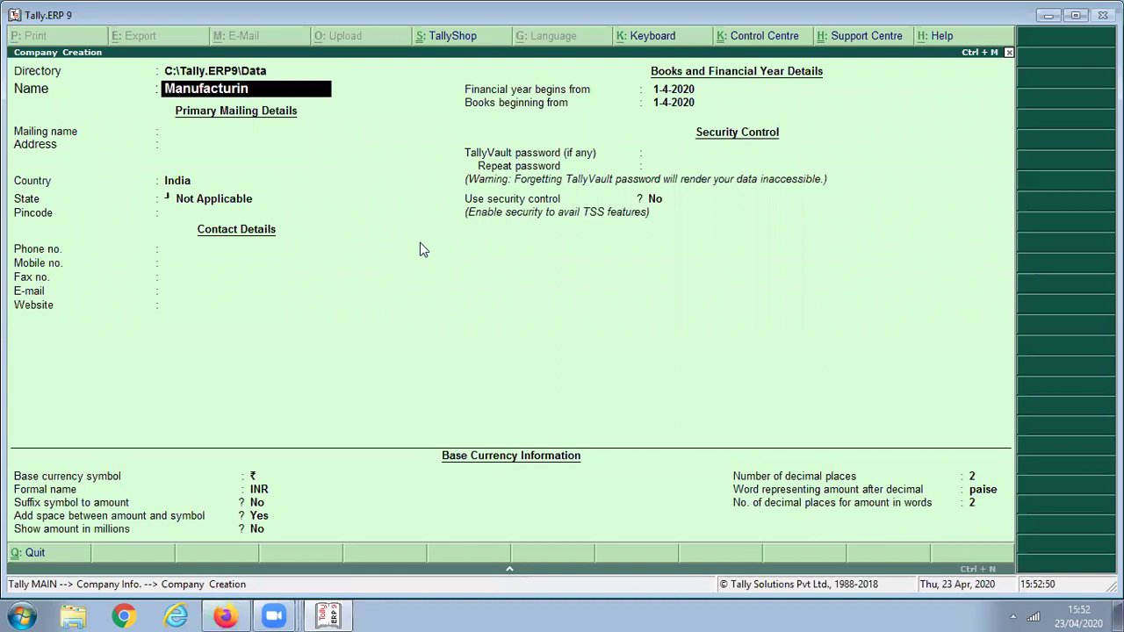
pyautogui.write('g')
pyautogui.press('Return')
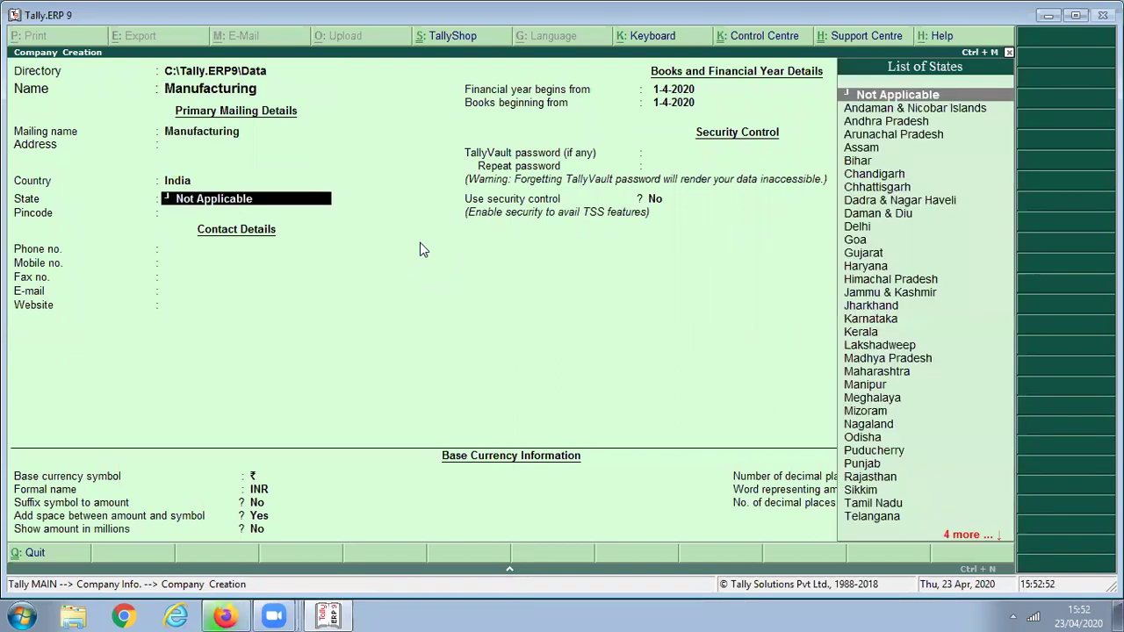
# Set the company's state to Haryana, accept the remaining default details, and save the company.
pyautogui.write('Ha')
pyautogui.press('Return')
pyautogui.press('Return')
pyautogui.press('Return')
pyautogui.press('Return')
pyautogui.press('Return')
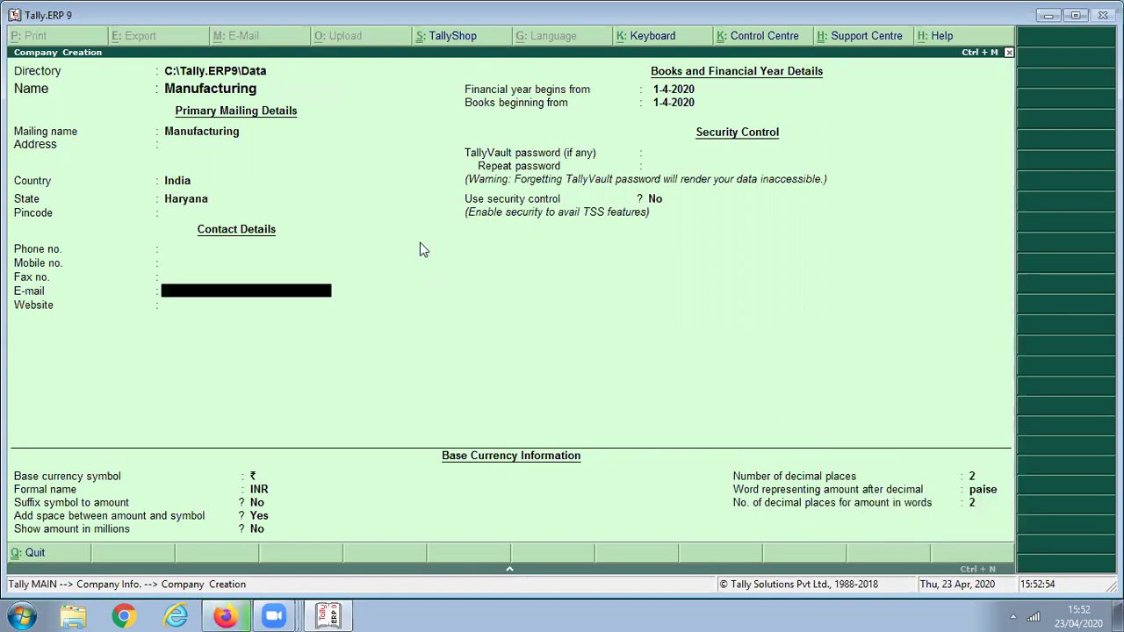
pyautogui.press('Return')
pyautogui.press('Return')
pyautogui.press('Return')
pyautogui.press('Return')
pyautogui.press('Return')
pyautogui.press('Return')
pyautogui.press('Return')
pyautogui.press('Return')
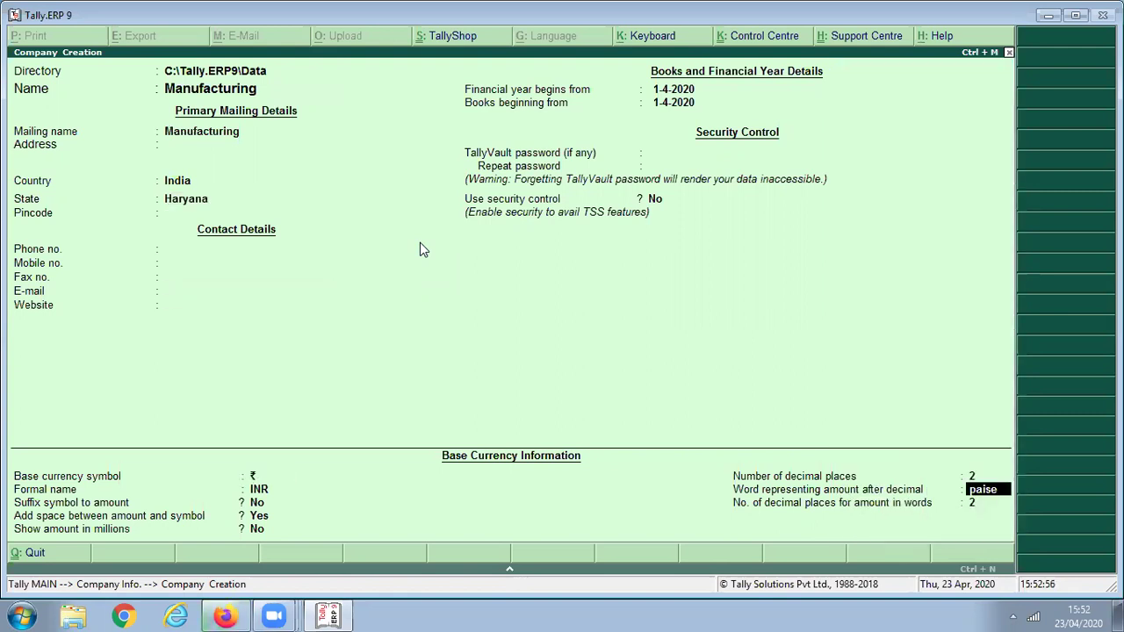
pyautogui.press('Return')
pyautogui.press('Return')
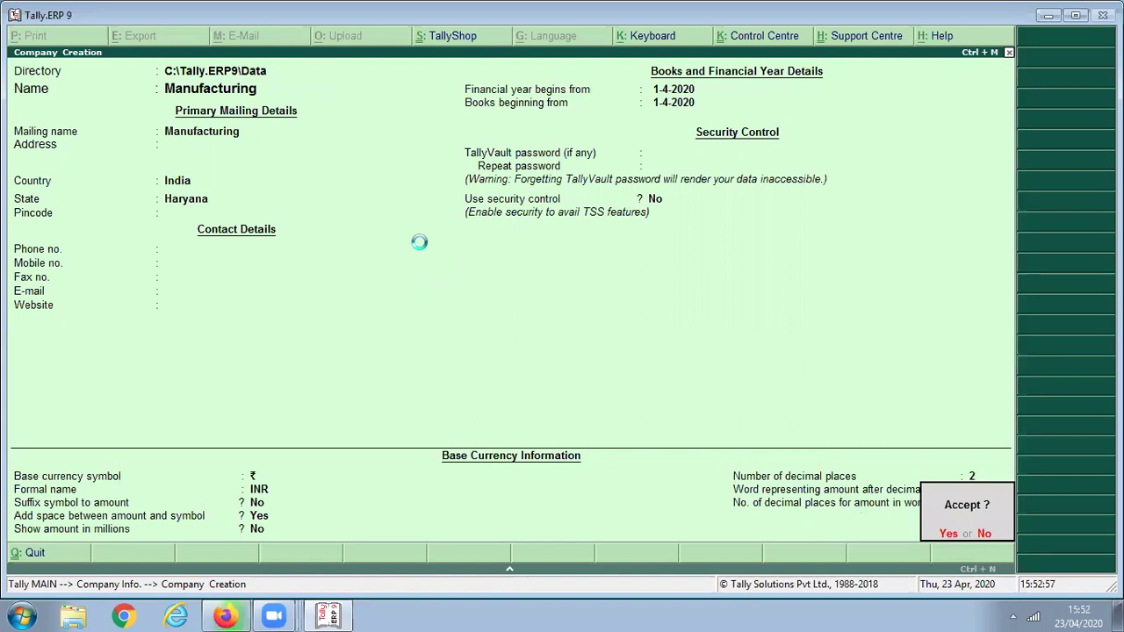
pyautogui.press('Return')
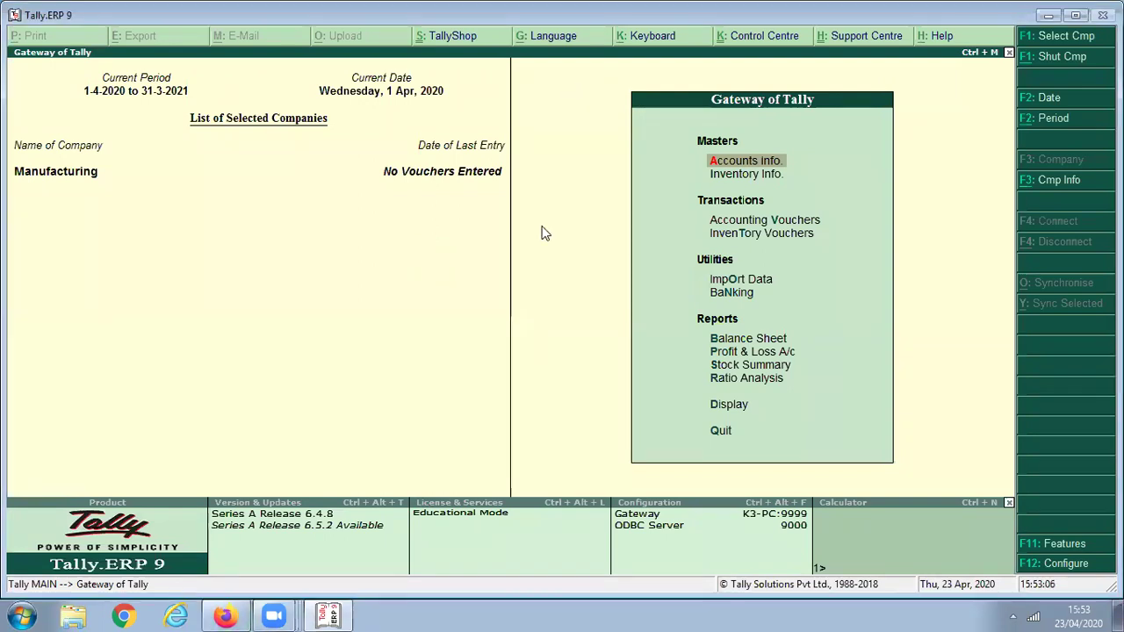
# Start a new voucher type named Manufacturing and base it on the Stock Journal type.
pyautogui.press('Return')
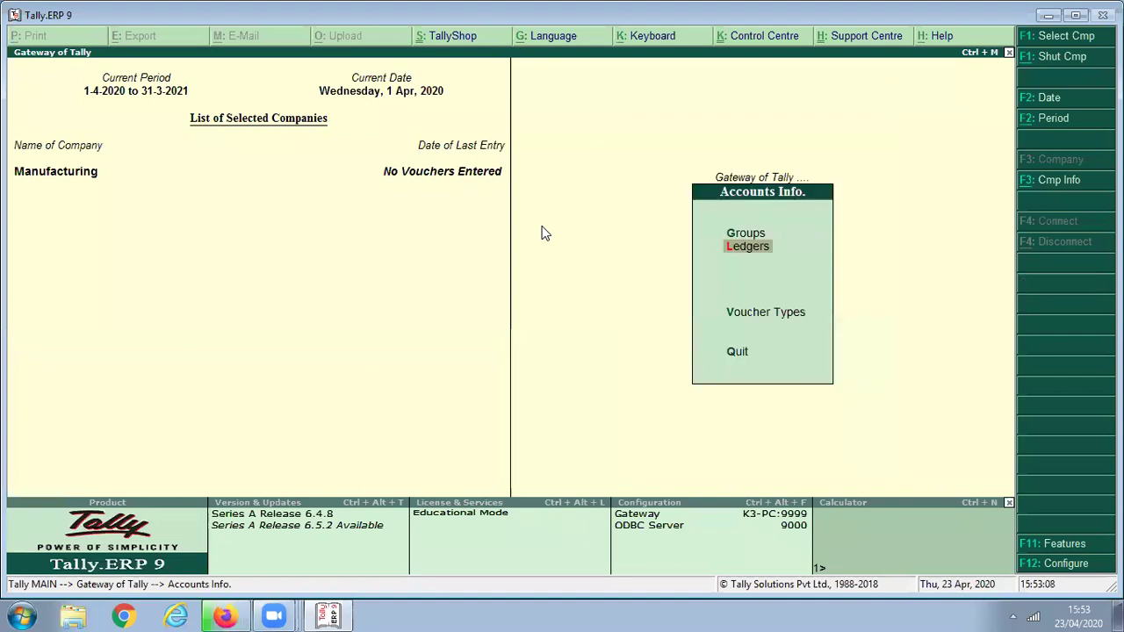
pyautogui.press('Down')
pyautogui.press('Return')
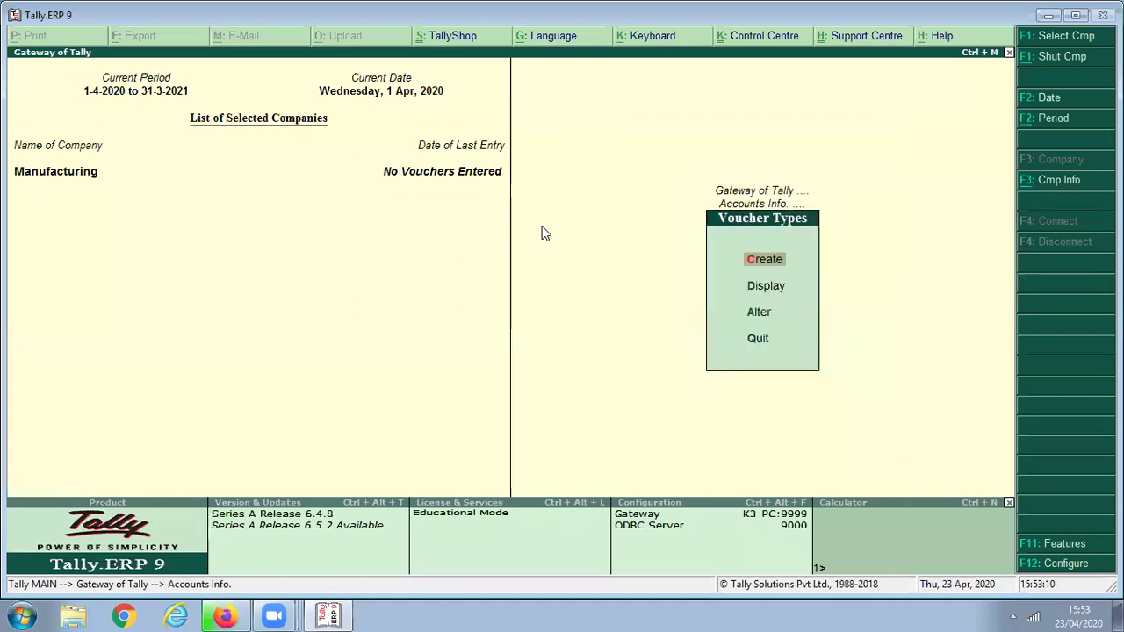
pyautogui.press('Return')
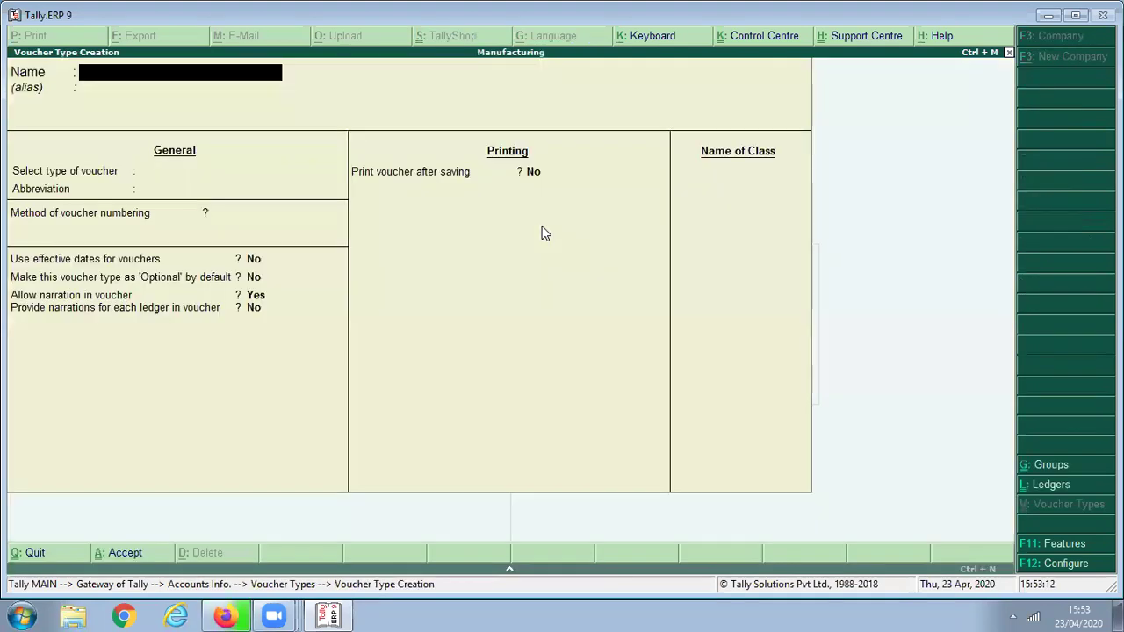
pyautogui.write('Manufact')
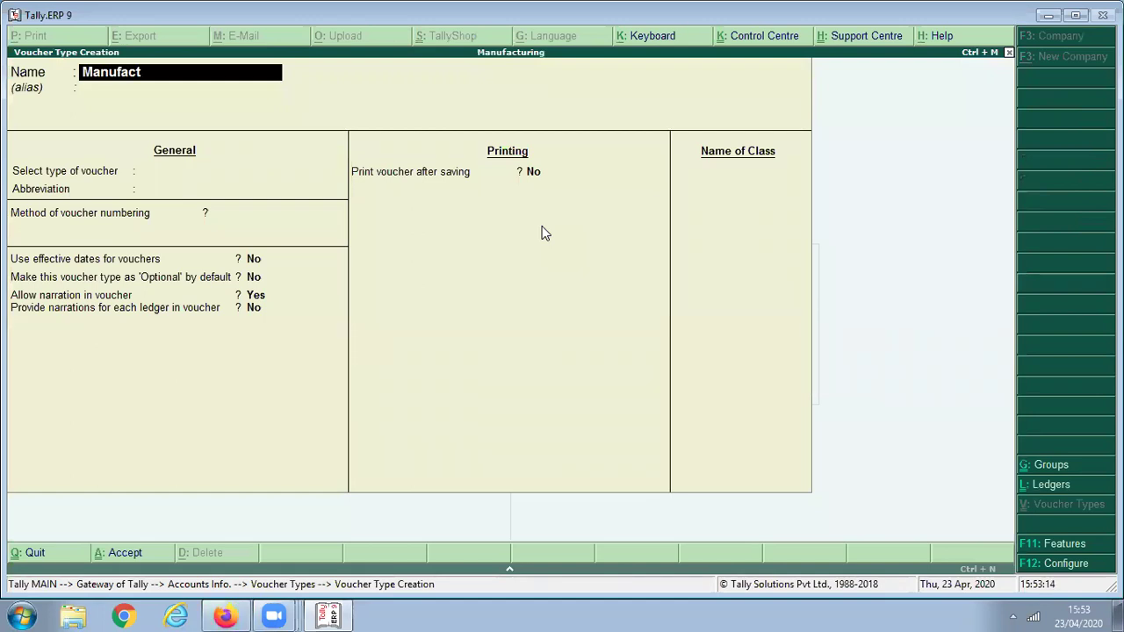
pyautogui.write('uring')
pyautogui.press('Return')
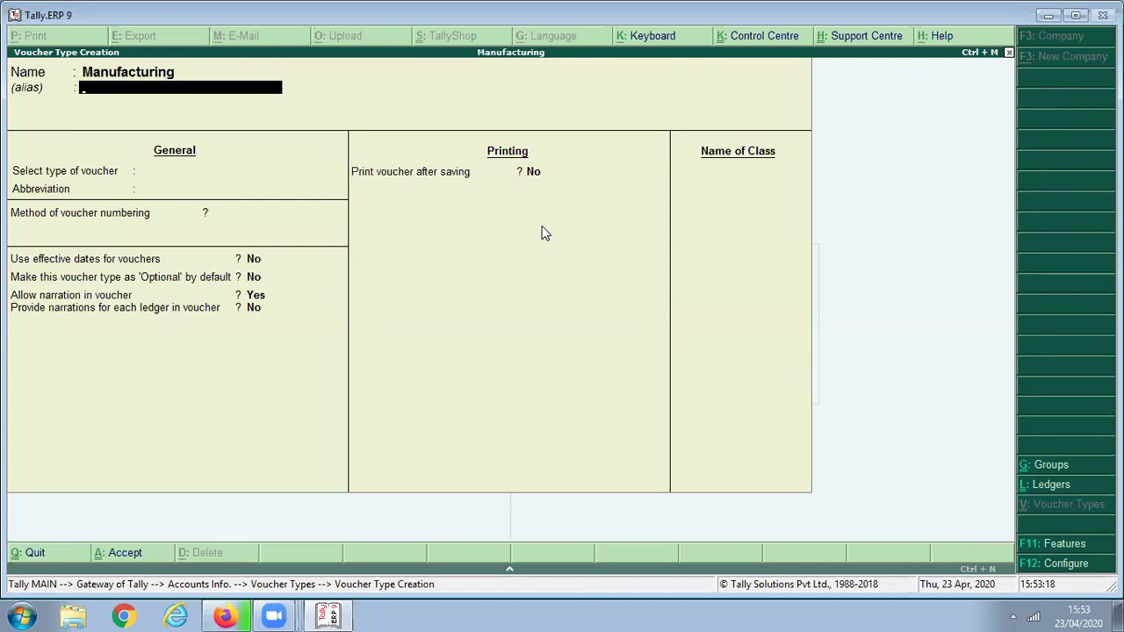
pyautogui.press('Return')
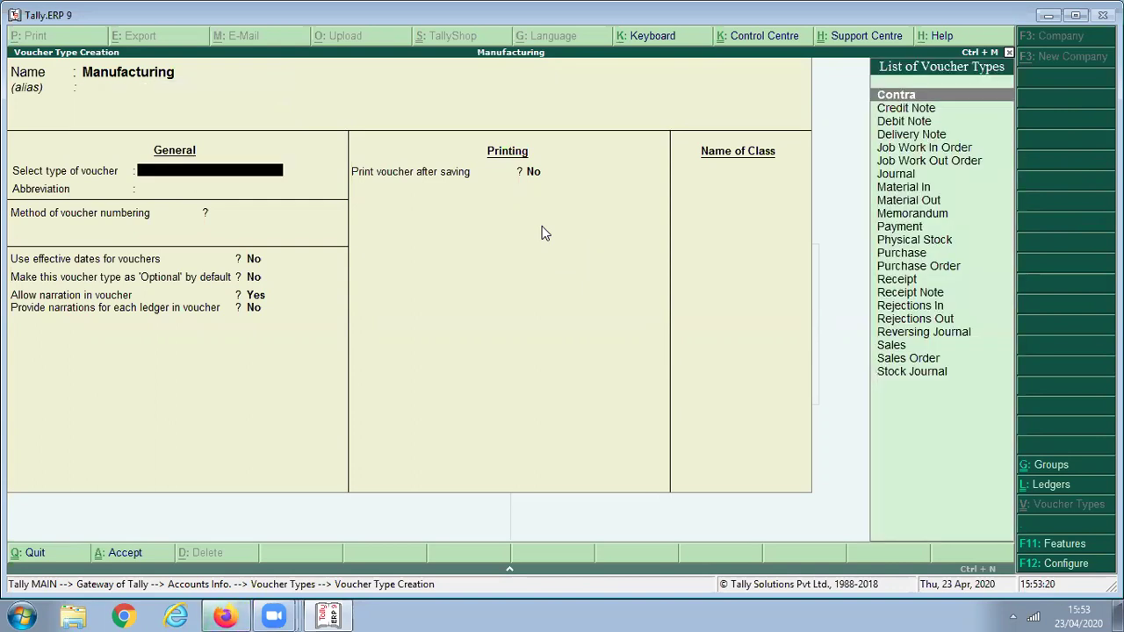
pyautogui.write('St')
pyautogui.press('Return')
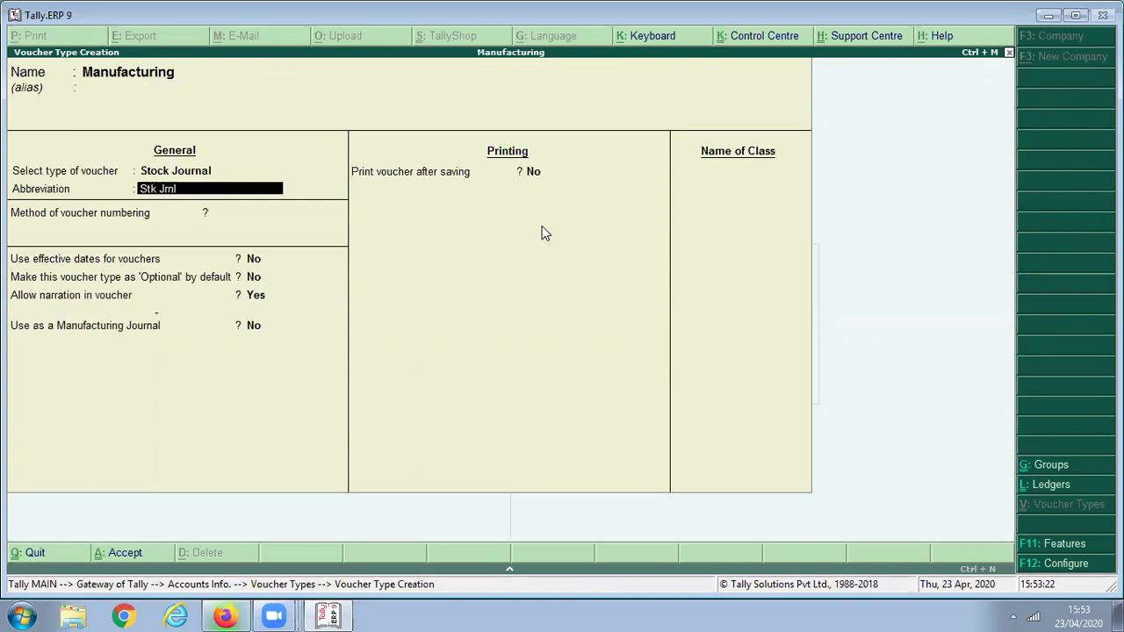
# Enable use as a manufacturing journal for the voucher type, save it, and return to the Gateway of Tally.
pyautogui.press('Return')
pyautogui.press('Return')
pyautogui.press('Return')
pyautogui.press('Return')
pyautogui.press('Return')
pyautogui.press('Return')
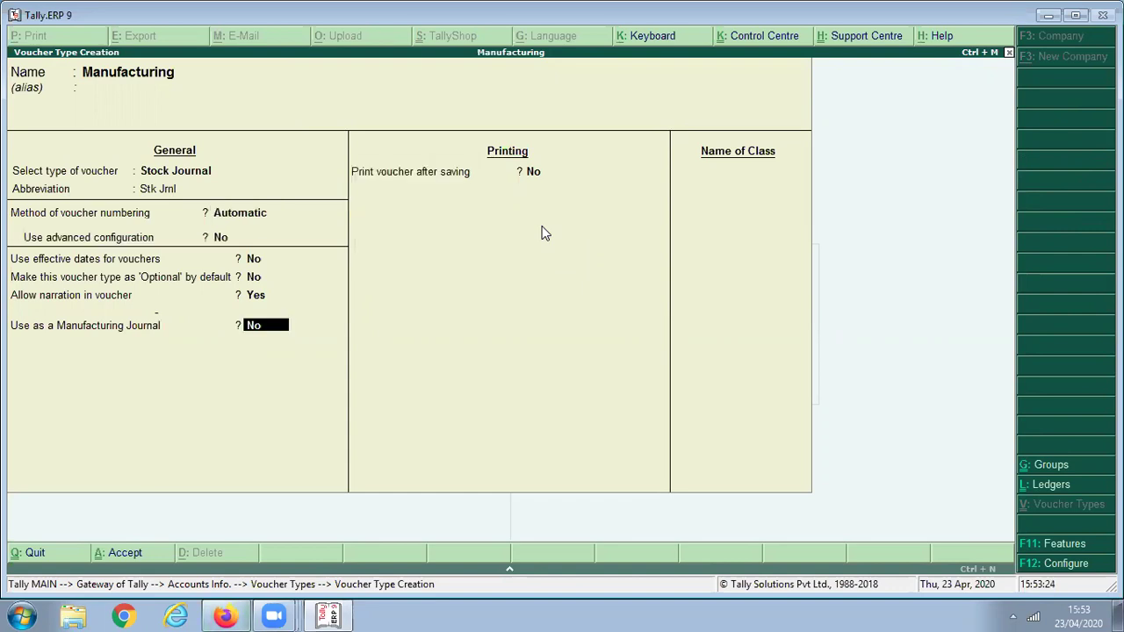
pyautogui.press('y')
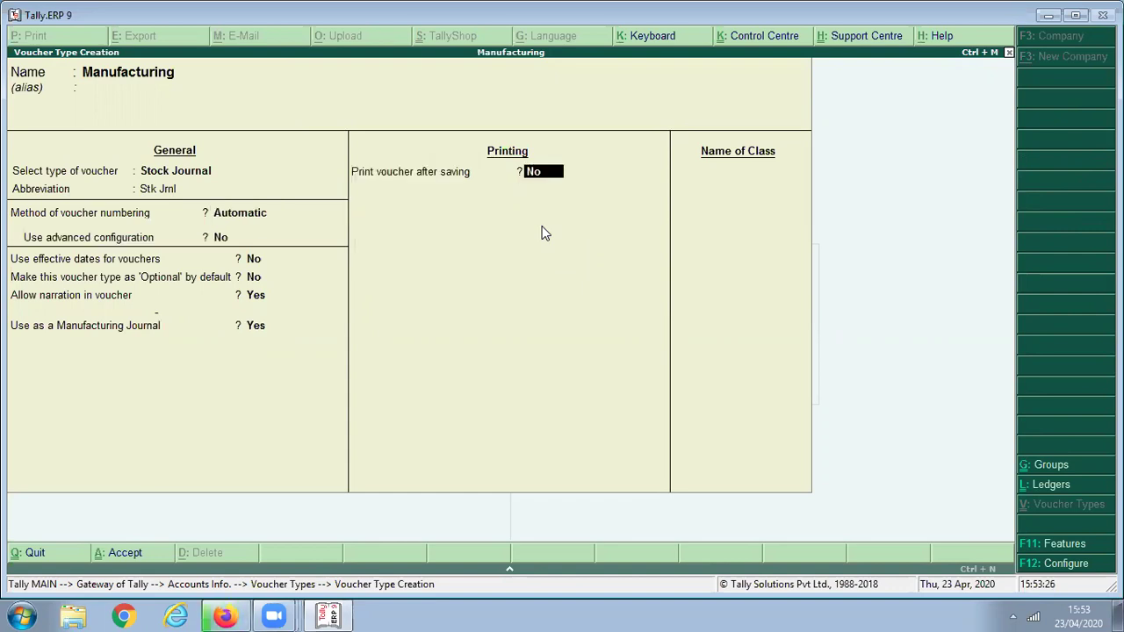
pyautogui.press('Return')
pyautogui.press('y')
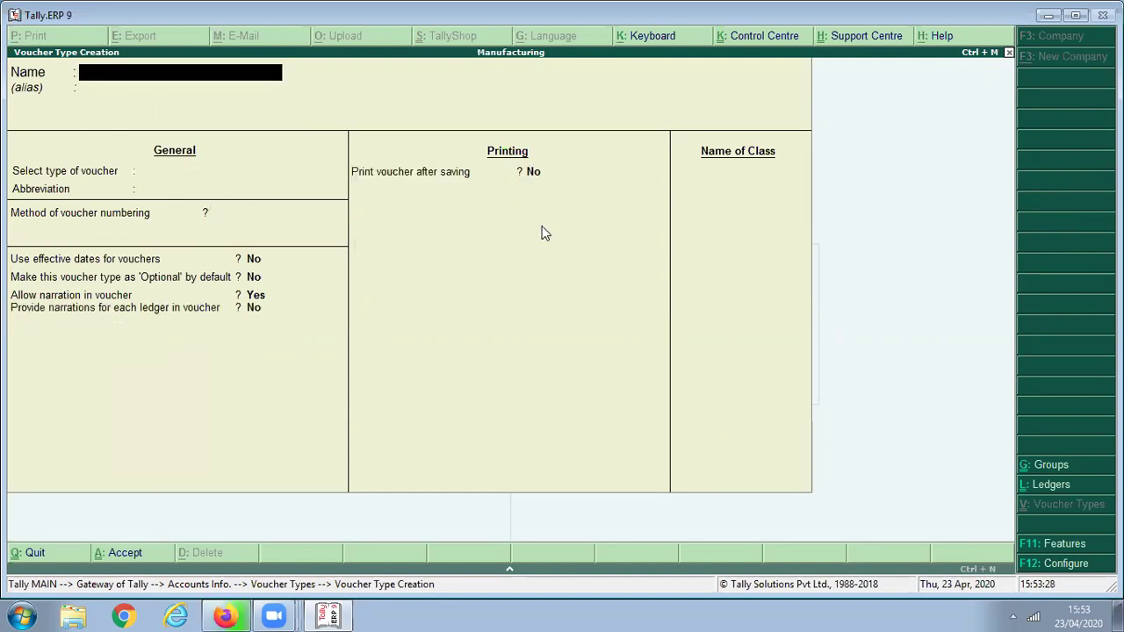
pyautogui.press('Escape')
pyautogui.press('Escape')
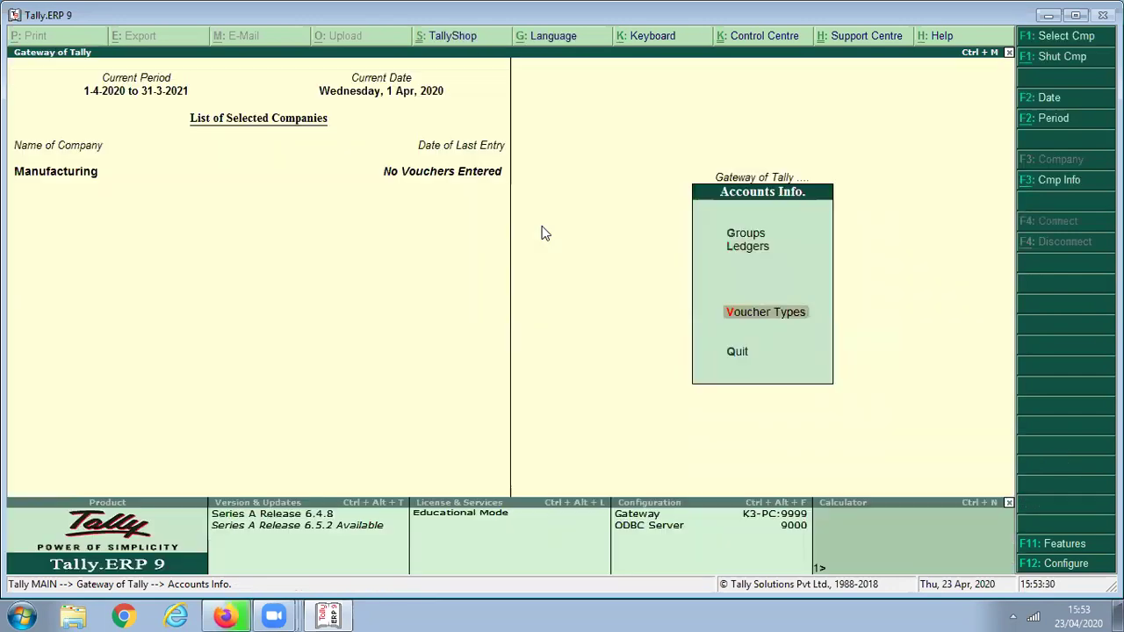
pyautogui.press('Escape')
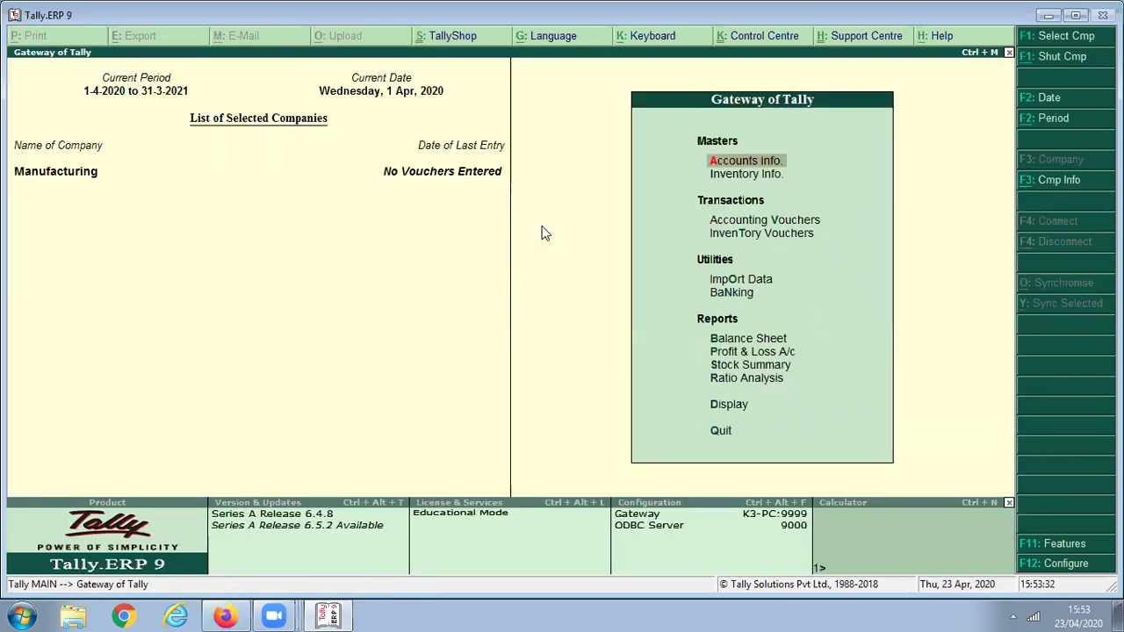
# Create a ledger named Purchase under the Purchase Accounts group and save it.
pyautogui.press('Down')
pyautogui.press('a')
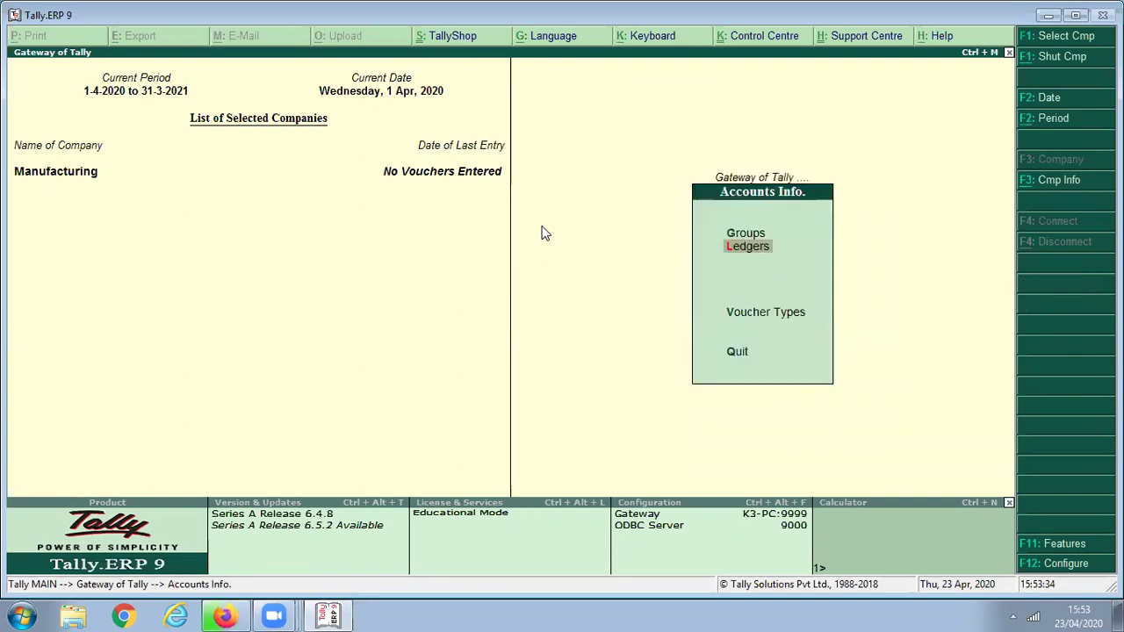
pyautogui.write('lc')
pyautogui.write('Pu')
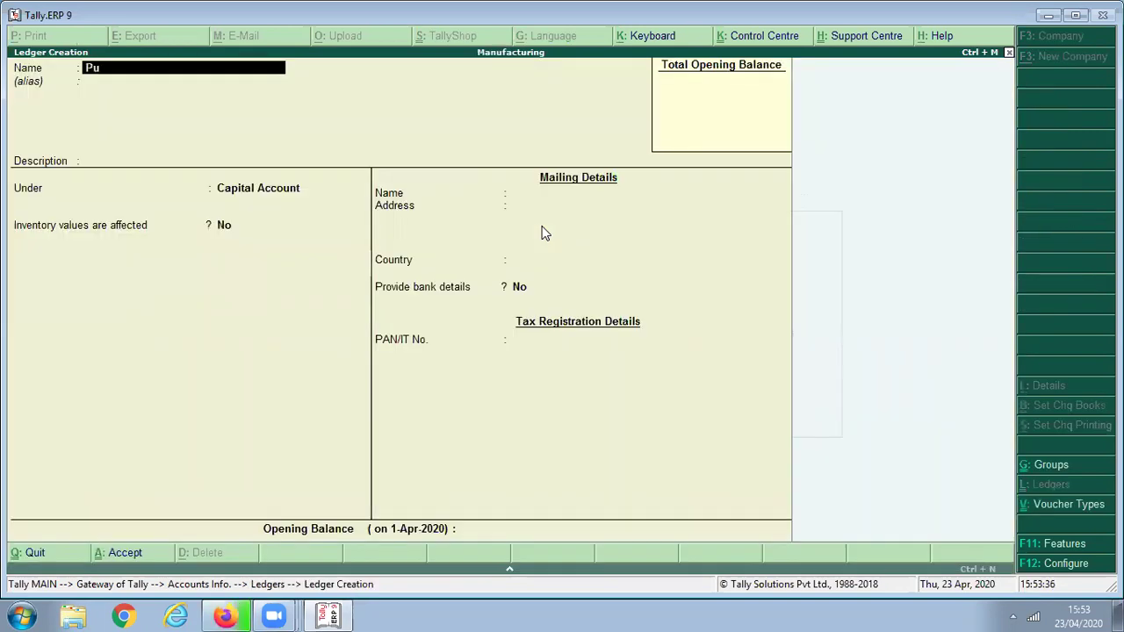
pyautogui.write('rchase')
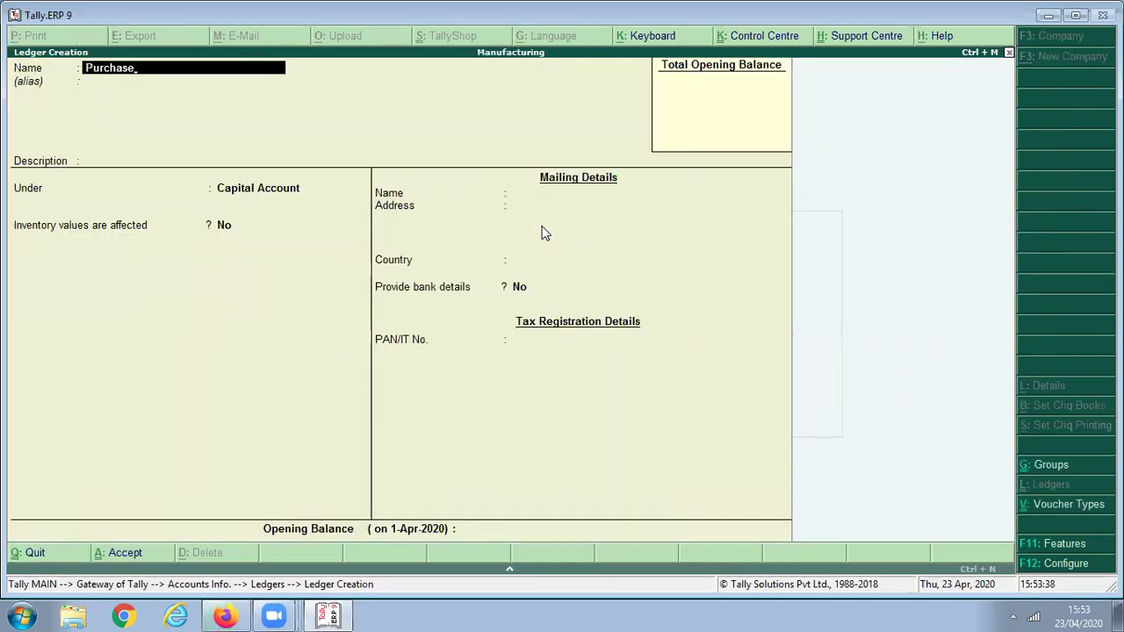
pyautogui.press('Return')
pyautogui.write('Pur')
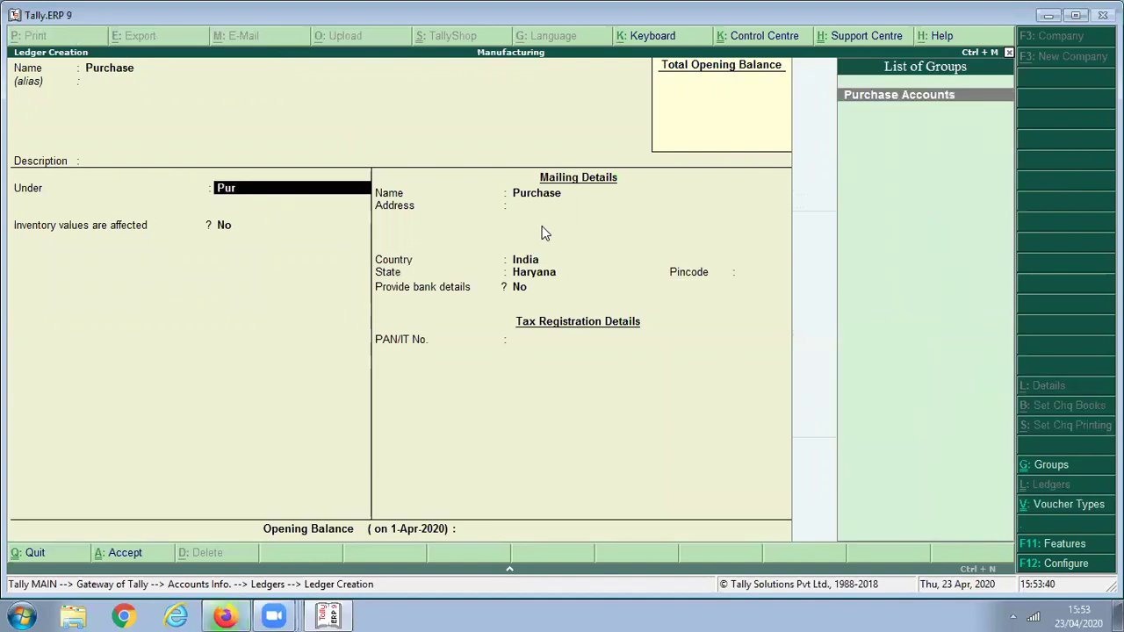
pyautogui.press('Return')
pyautogui.press('Return')
pyautogui.press('Return')
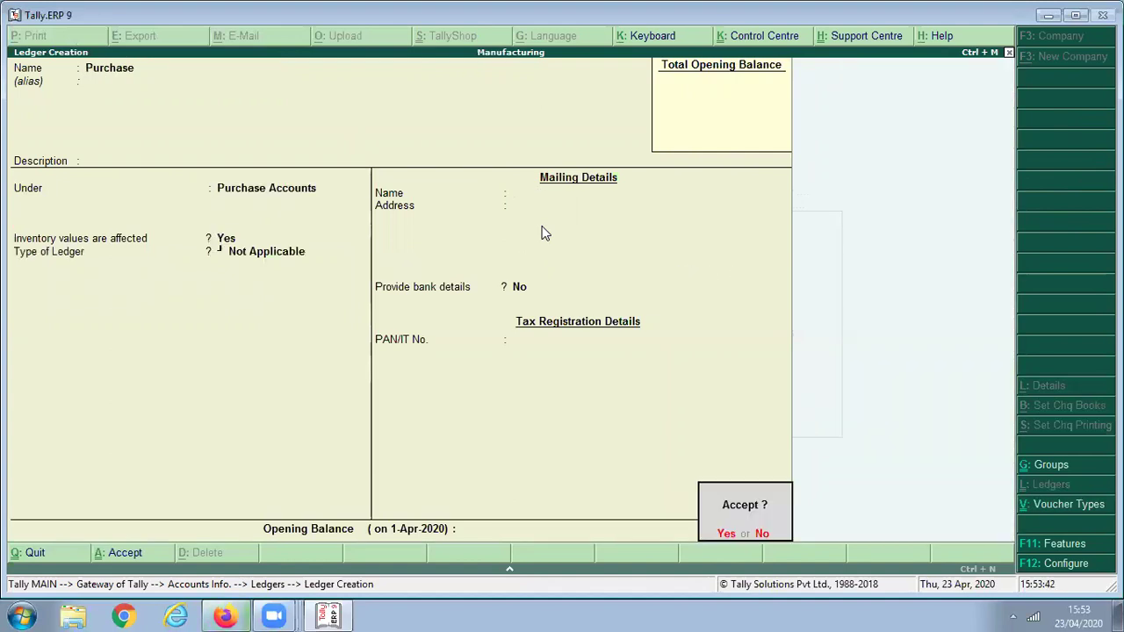
pyautogui.press('Return')
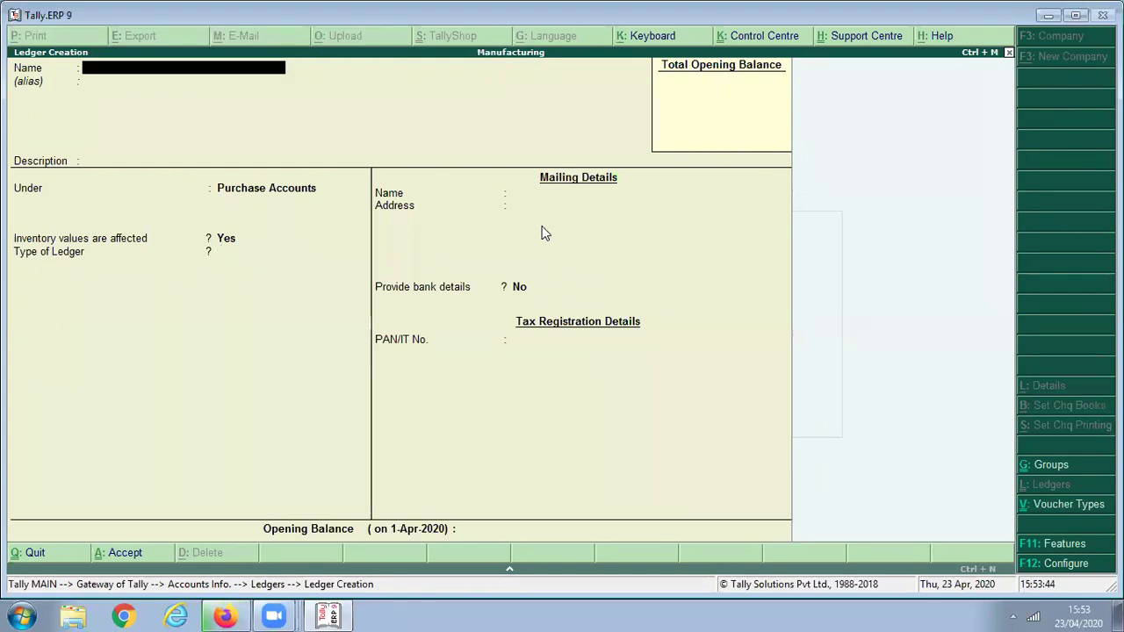
# Create a ledger named Ram Lal and Sons under Sundry Creditors with balances maintained bill-by-bill, and save it.
pyautogui.write('Ram')
pyautogui.write('Lal and Sons')
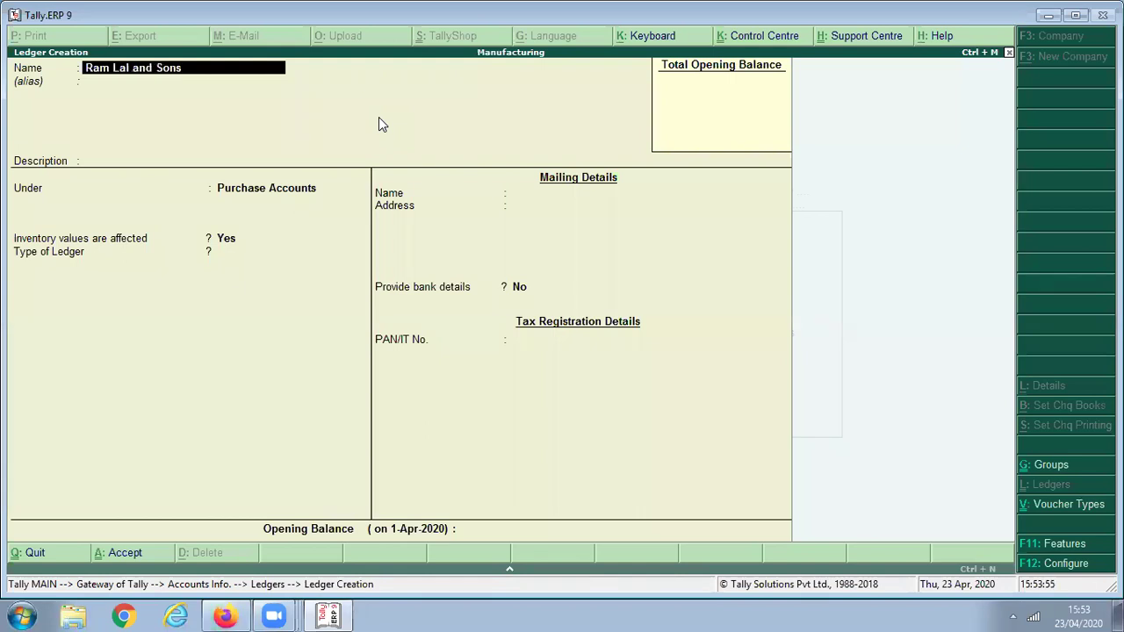
pyautogui.press('Return')
pyautogui.press('Return')
pyautogui.write('Sun')
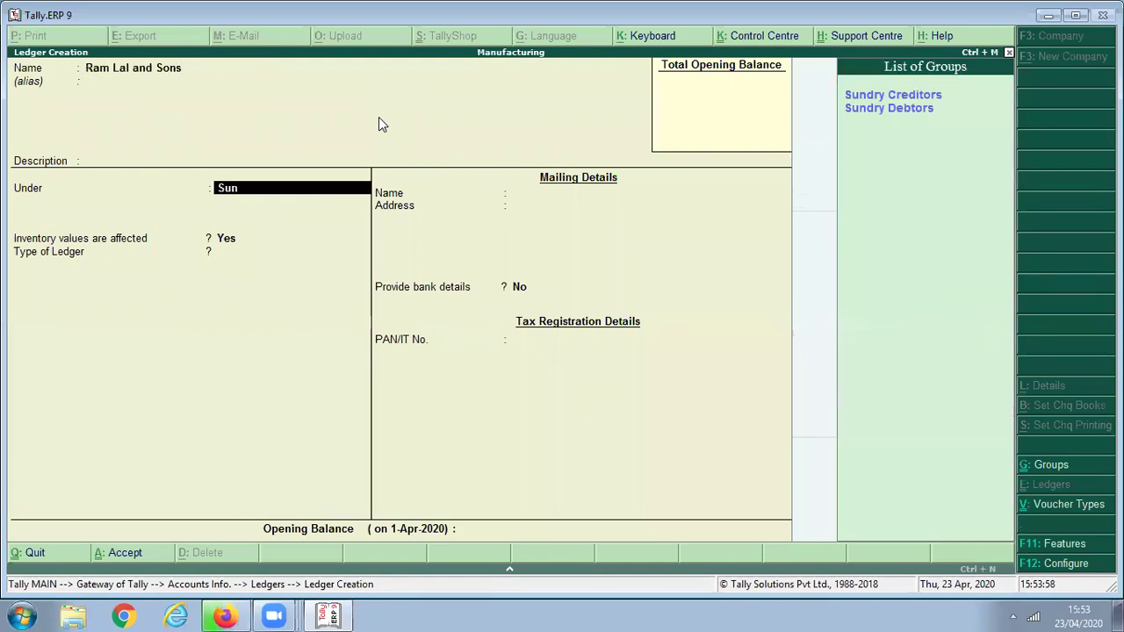
pyautogui.press('Return')
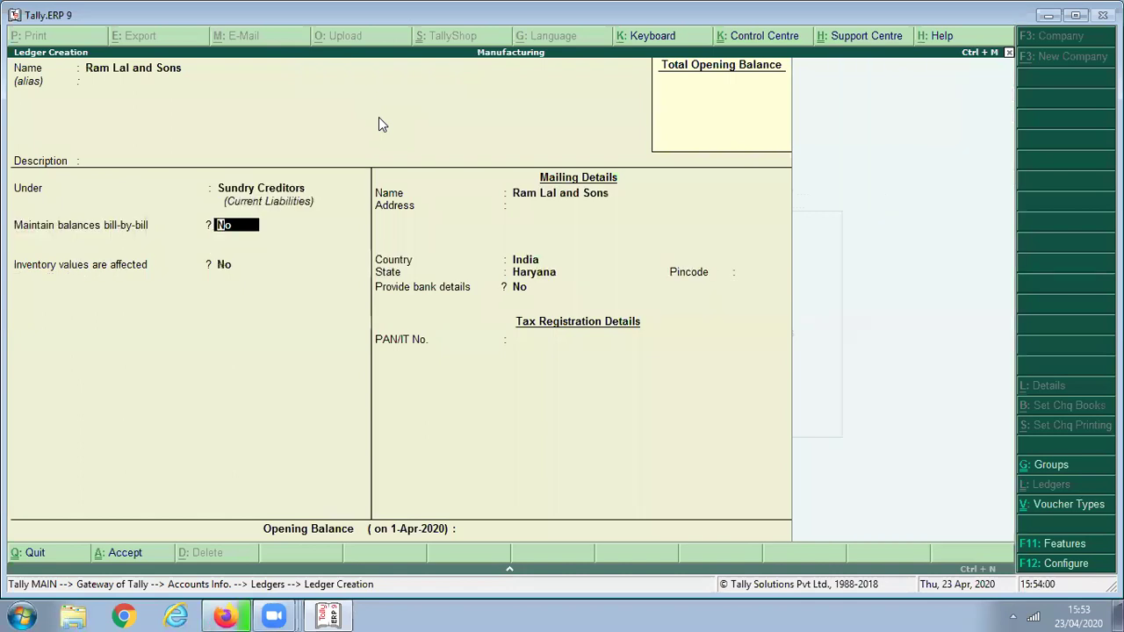
pyautogui.press('y')
pyautogui.press('Return')
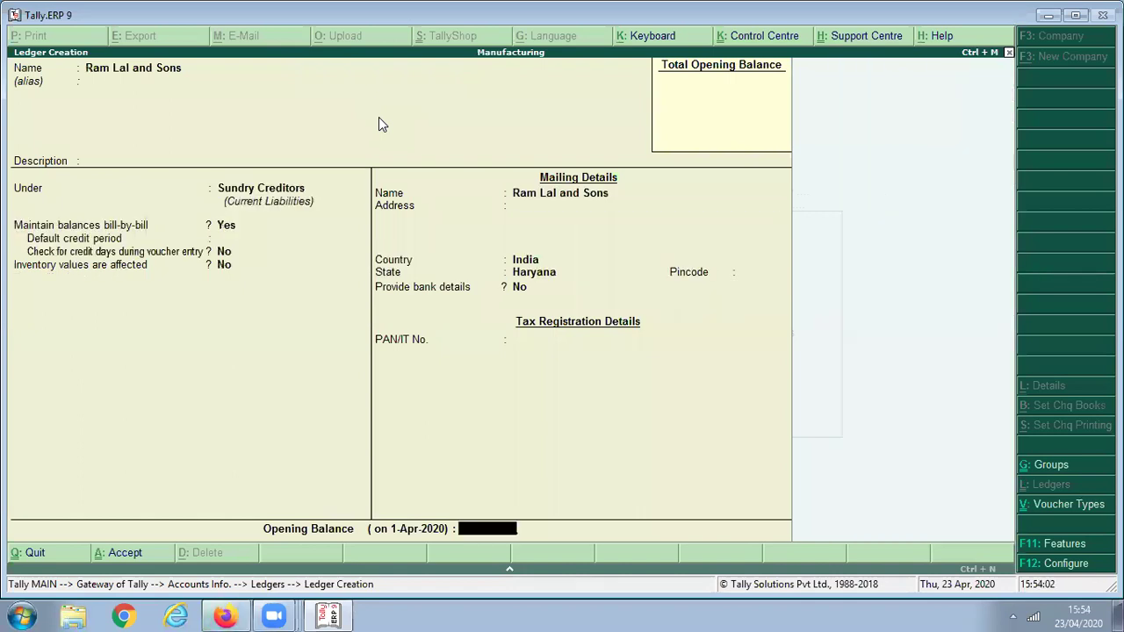
pyautogui.press('Return')
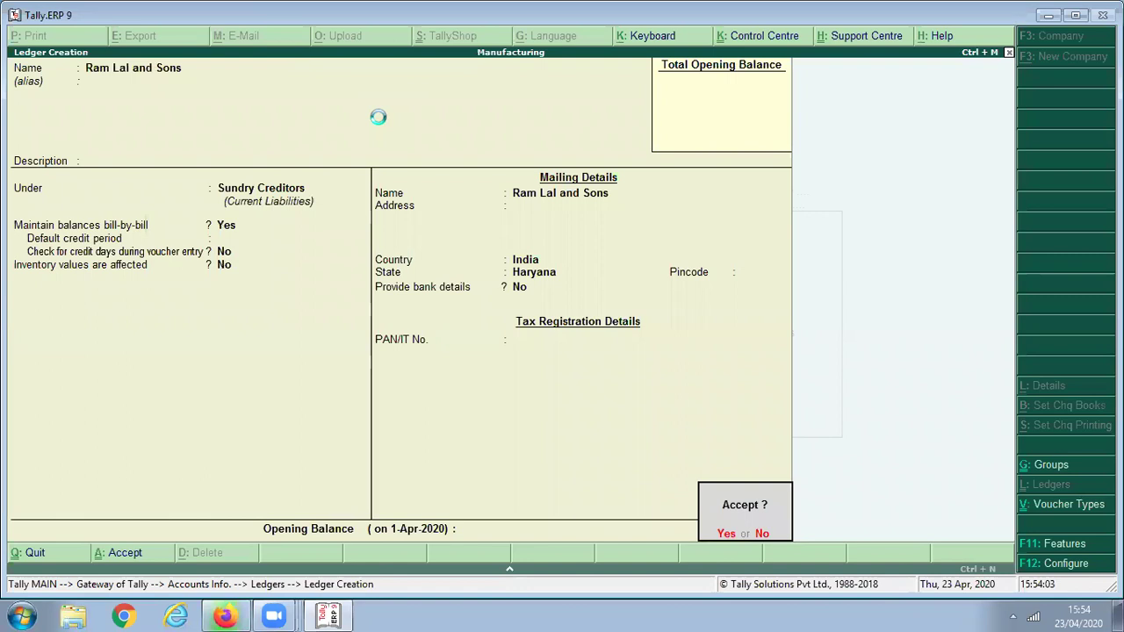
pyautogui.press('Return')
# Create a ledger named Sales under the Sales Accounts group, save it, and leave ledger creation.
pyautogui.write('Sales')
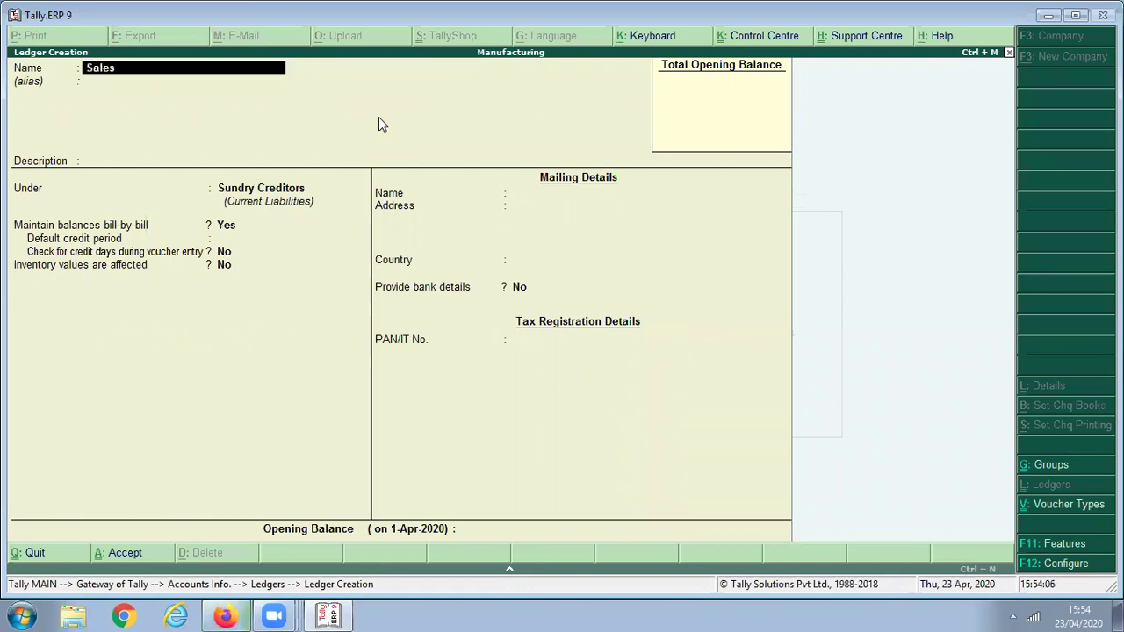
pyautogui.press('Return')
pyautogui.press('Return')
pyautogui.write('Sa')
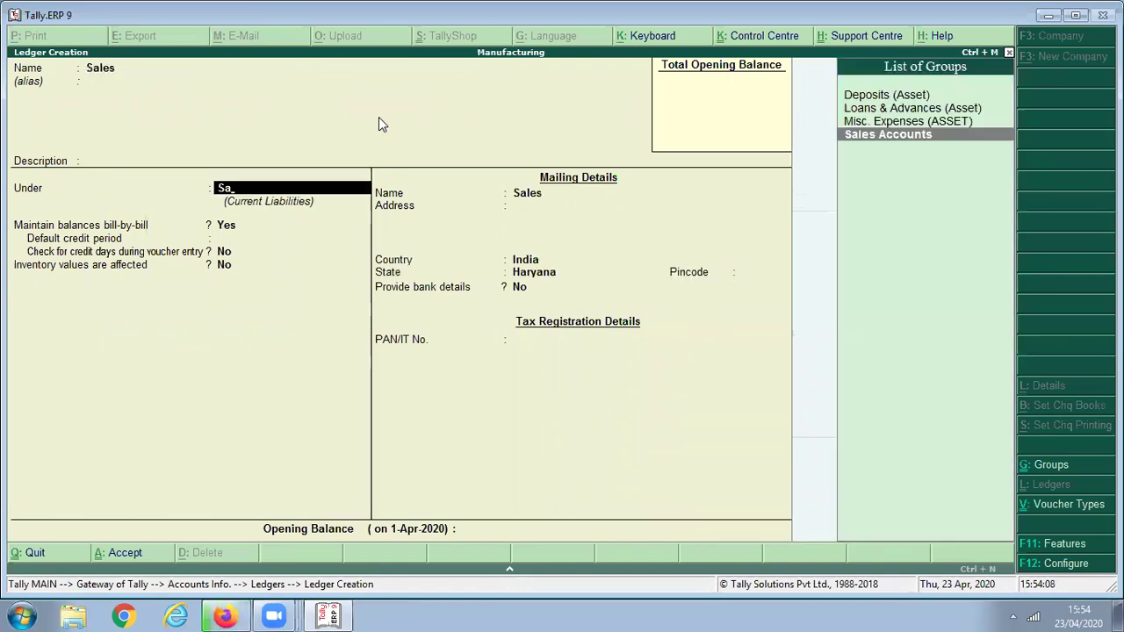
pyautogui.press('Return')
pyautogui.press('Return')
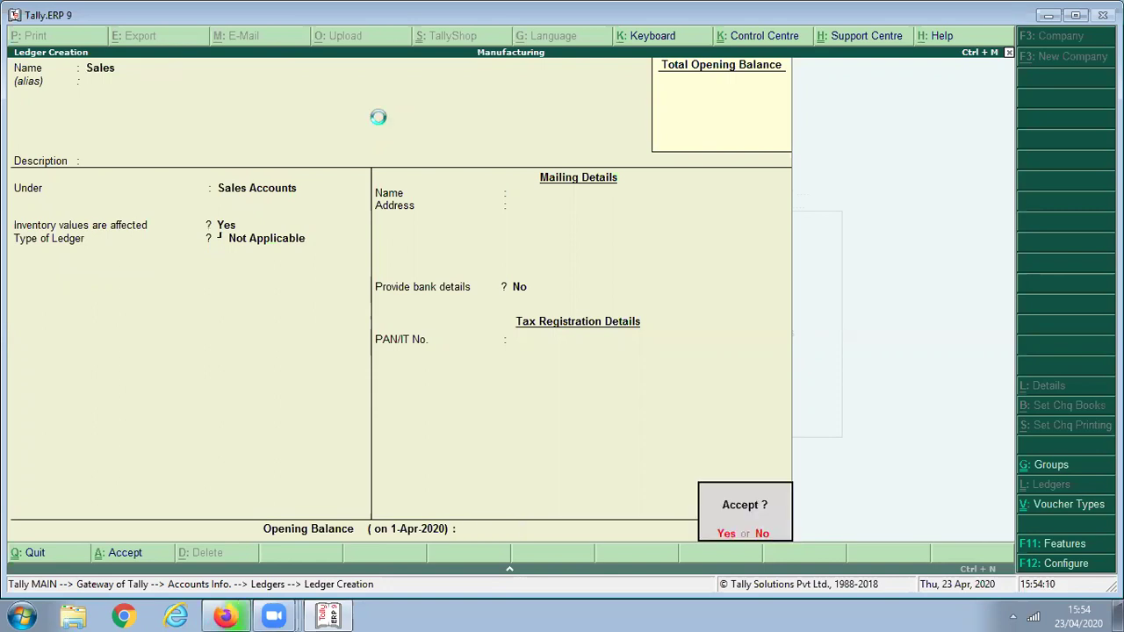
pyautogui.press('Return')
pyautogui.press('Escape')
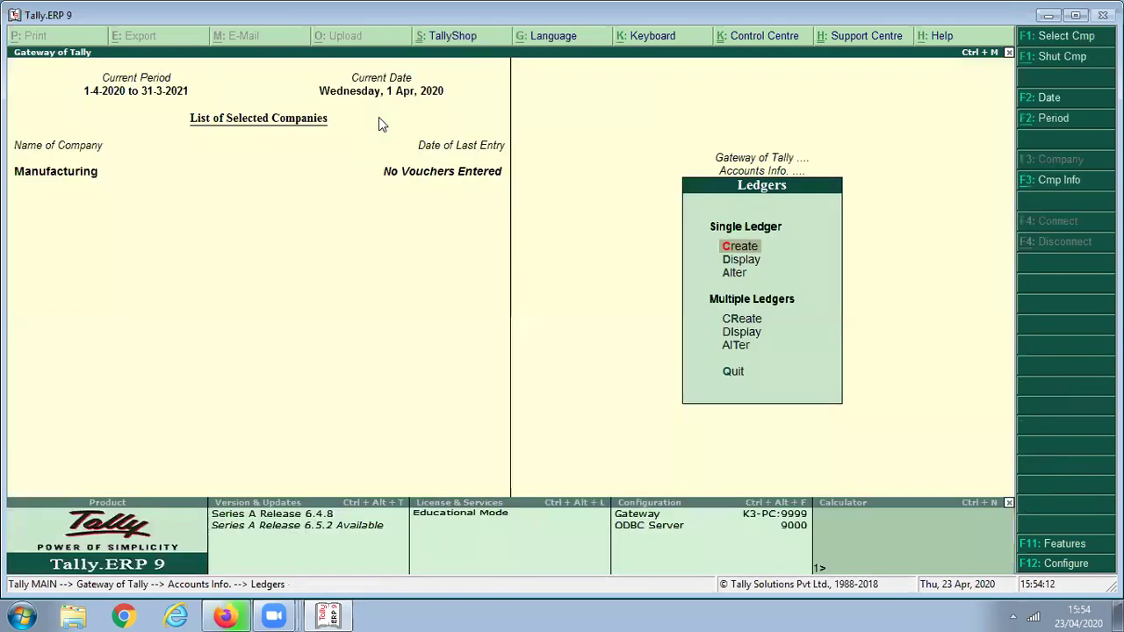
# Start a new single stock item from the inventory masters, named Fabric of Shirt and placed under Primary.
pyautogui.press('Escape')
pyautogui.press('Escape')
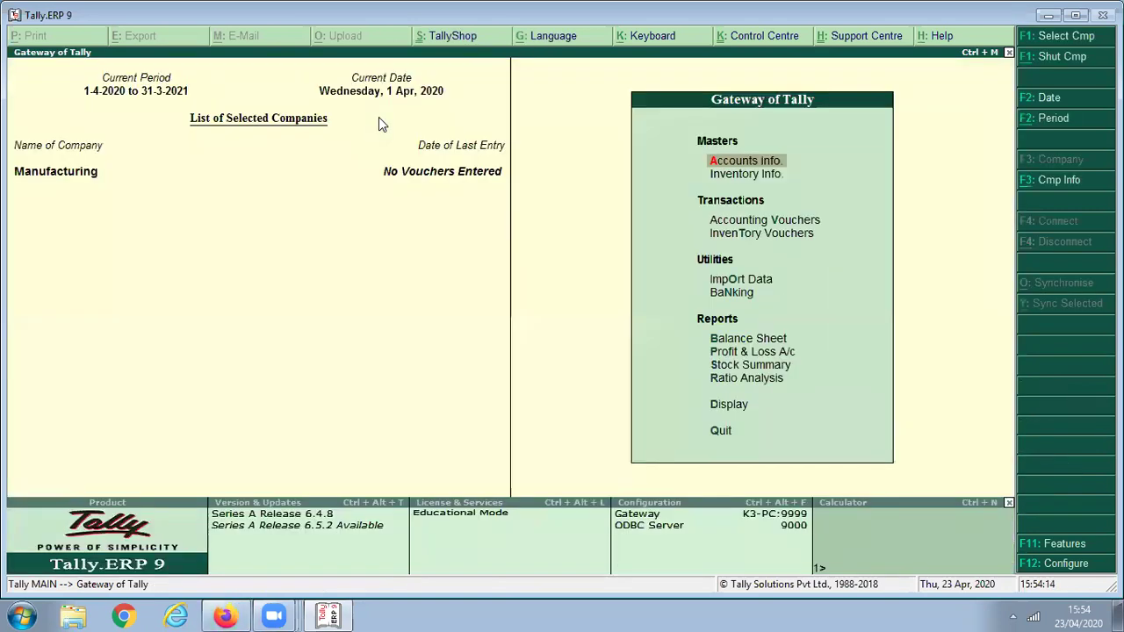
pyautogui.press('i')
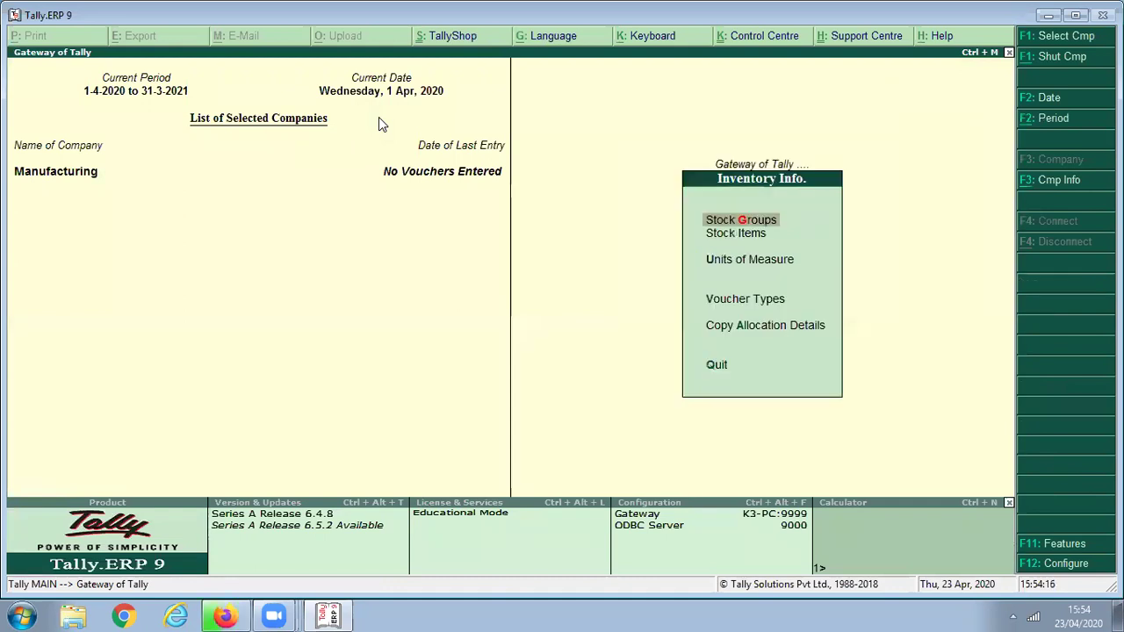
pyautogui.press('Down')
pyautogui.press('Return')
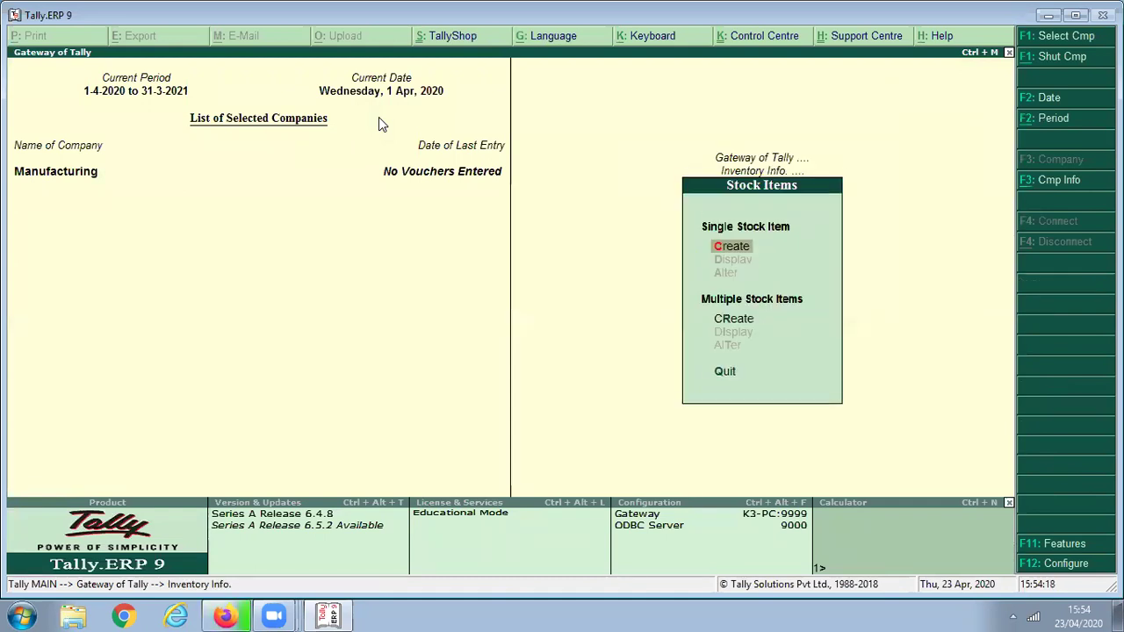
pyautogui.press('Return')
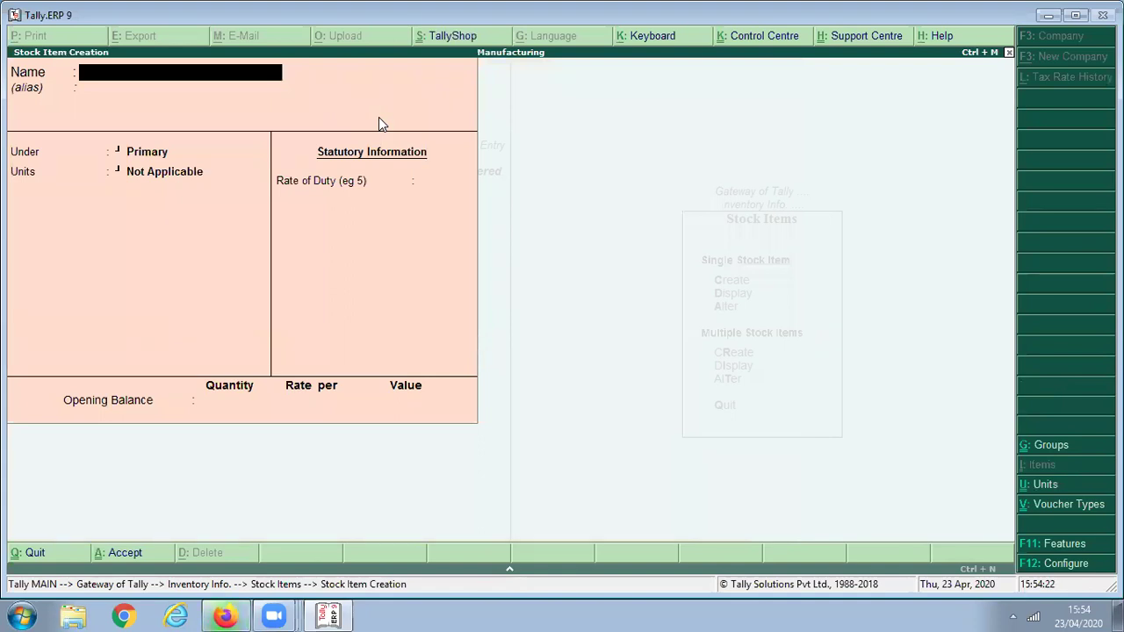
pyautogui.write('Fabri')
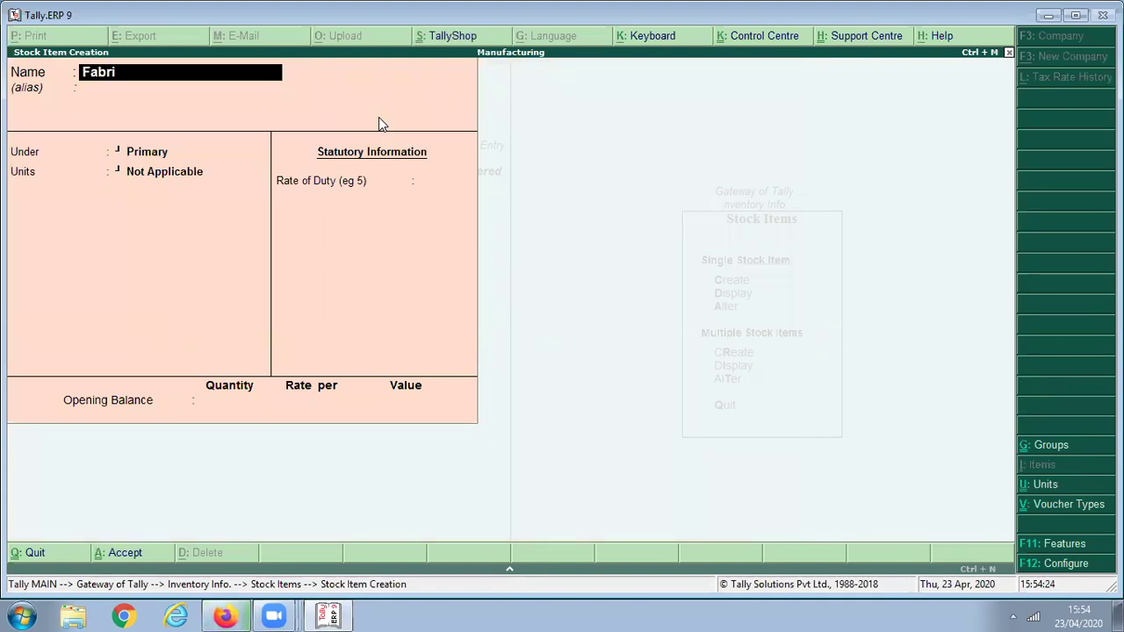
pyautogui.write('c of Shir')
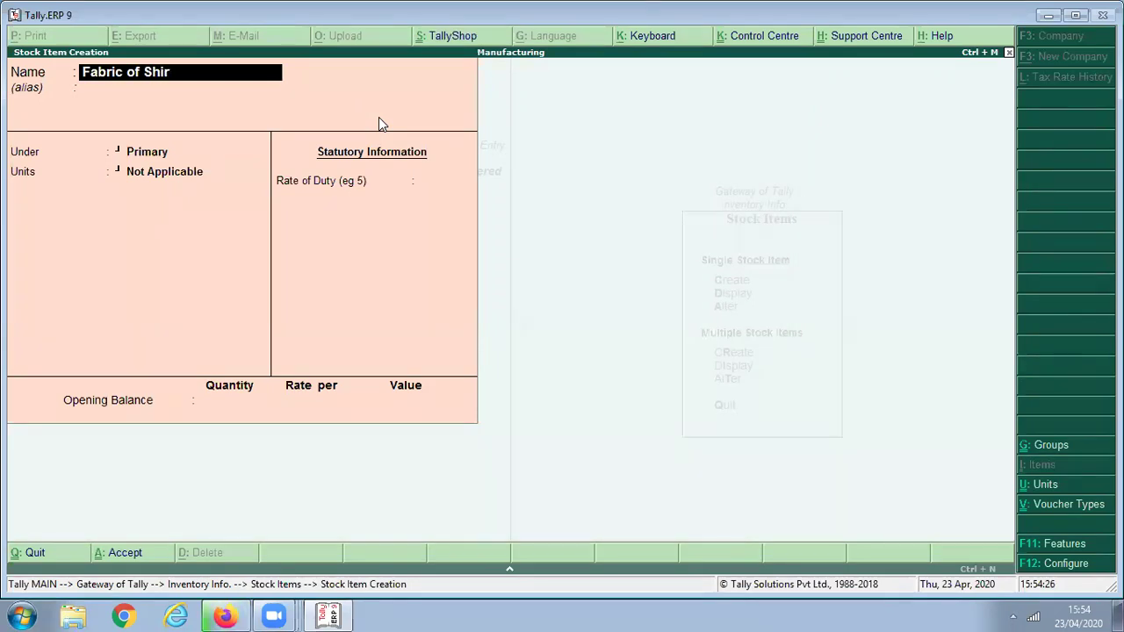
pyautogui.write('t')
pyautogui.press('Return')
pyautogui.press('Return')
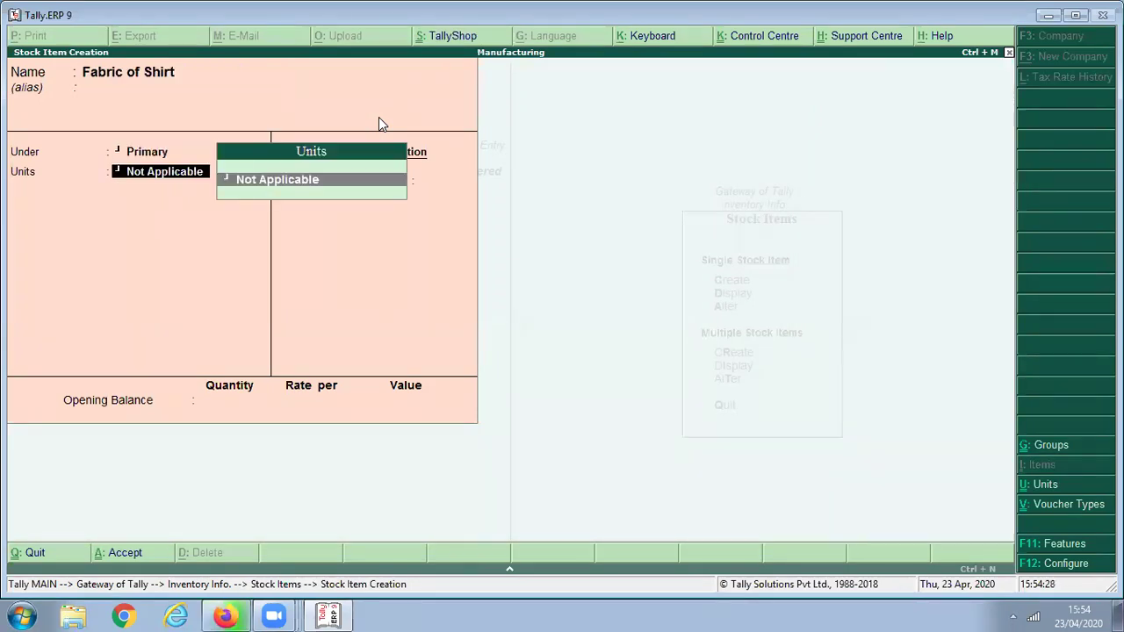
# Create a simple unit with the symbol Mtr and 2 decimal places for Fabric of Shirt.
pyautogui.hotkey('alt', 'c')
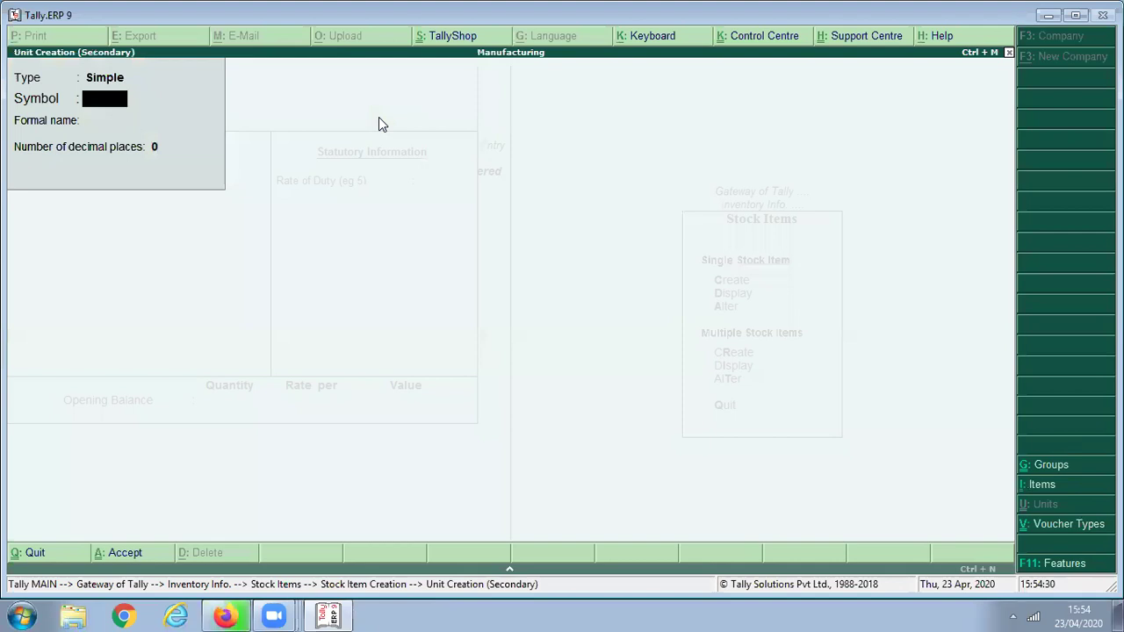
pyautogui.write('Mtr')
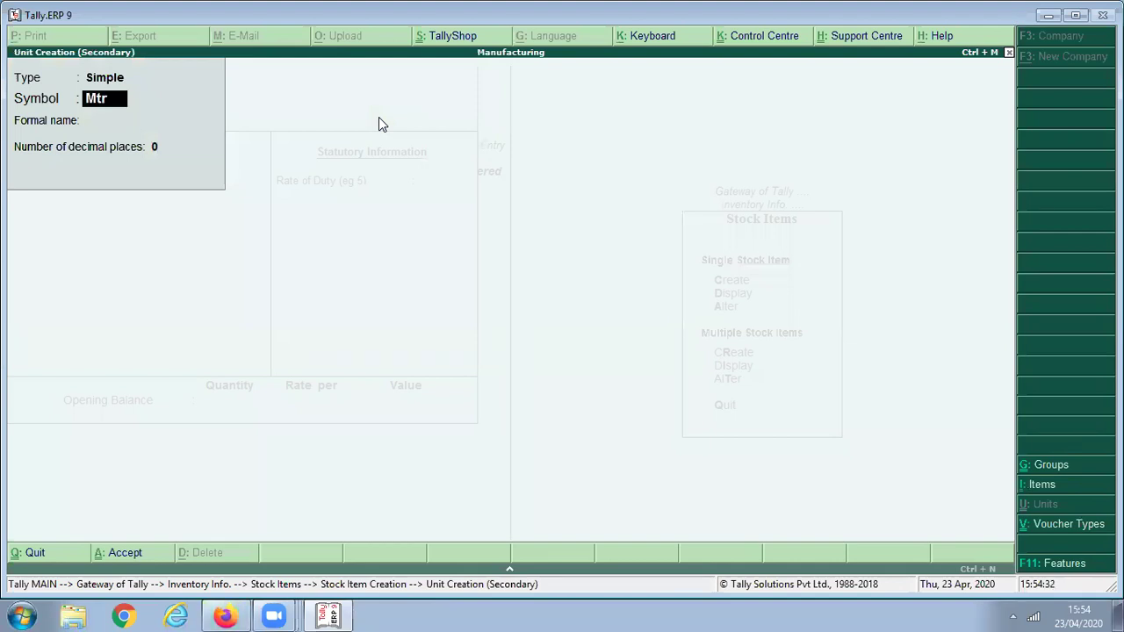
pyautogui.press('Return')
pyautogui.press('Return')
pyautogui.write('2')
pyautogui.press('Return')
pyautogui.press('Return')
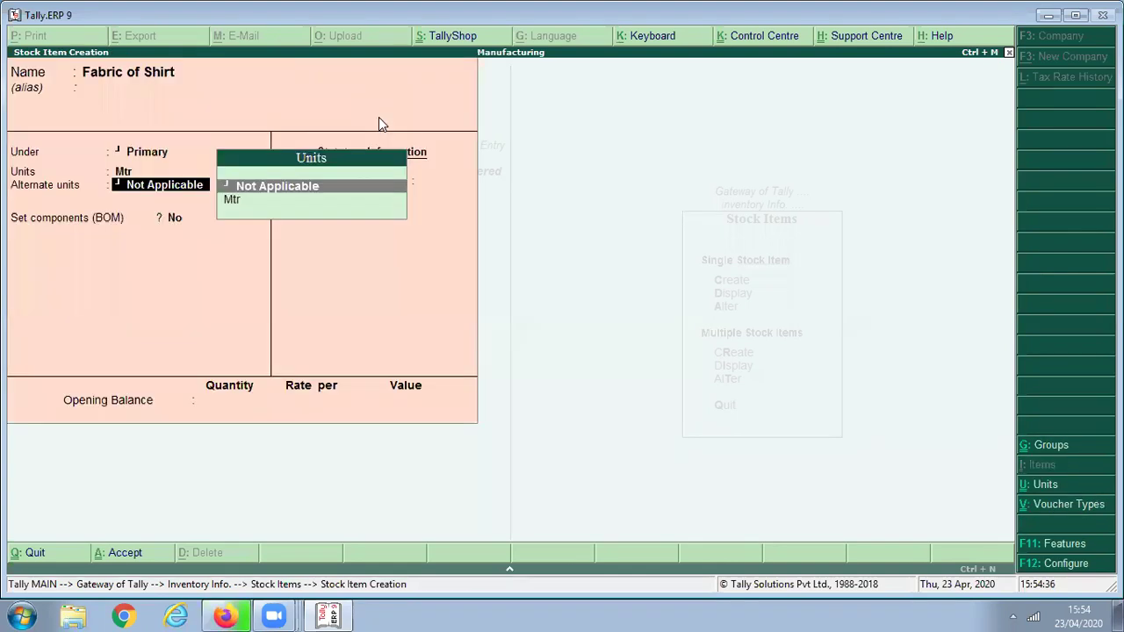
# Save Fabric of Shirt with no alternate unit, no BOM components and no opening balance.
pyautogui.press('Return')
pyautogui.press('Return')
pyautogui.press('Return')
pyautogui.press('Return')
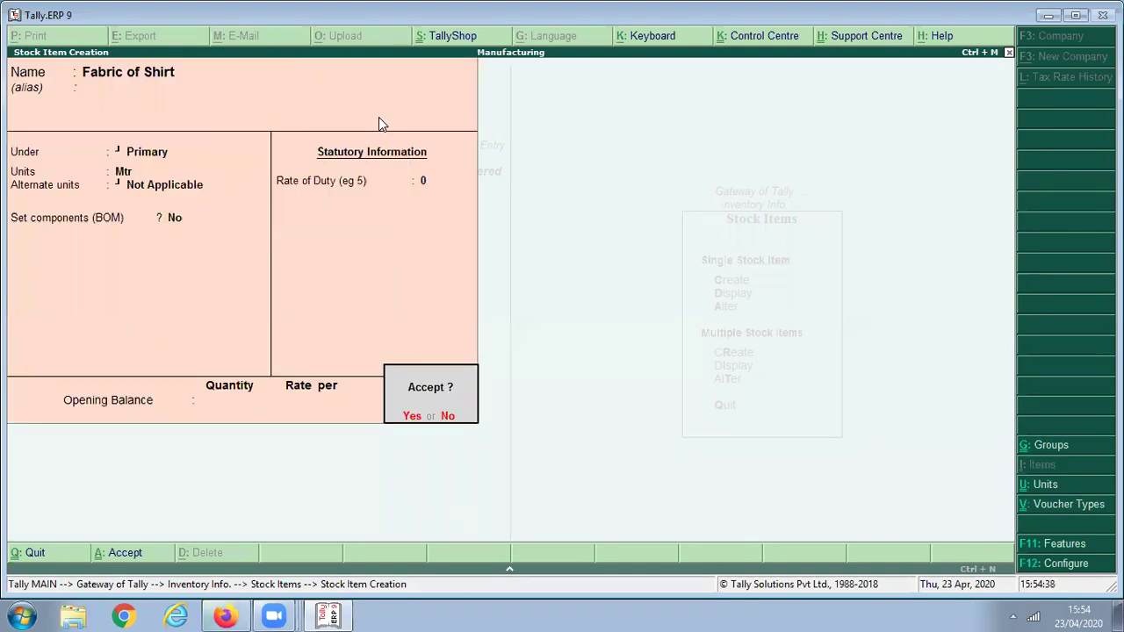
pyautogui.press('Return')
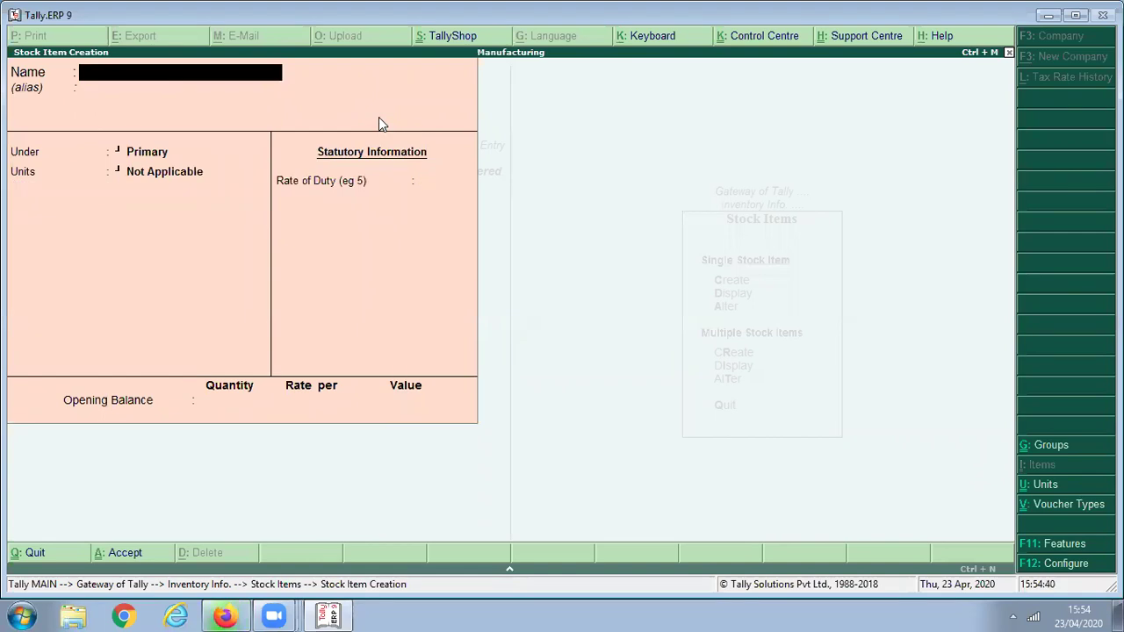
# Create a stock item named Fabric of Pent under Primary with Mtr as its unit, and save it.
pyautogui.write('Fab')
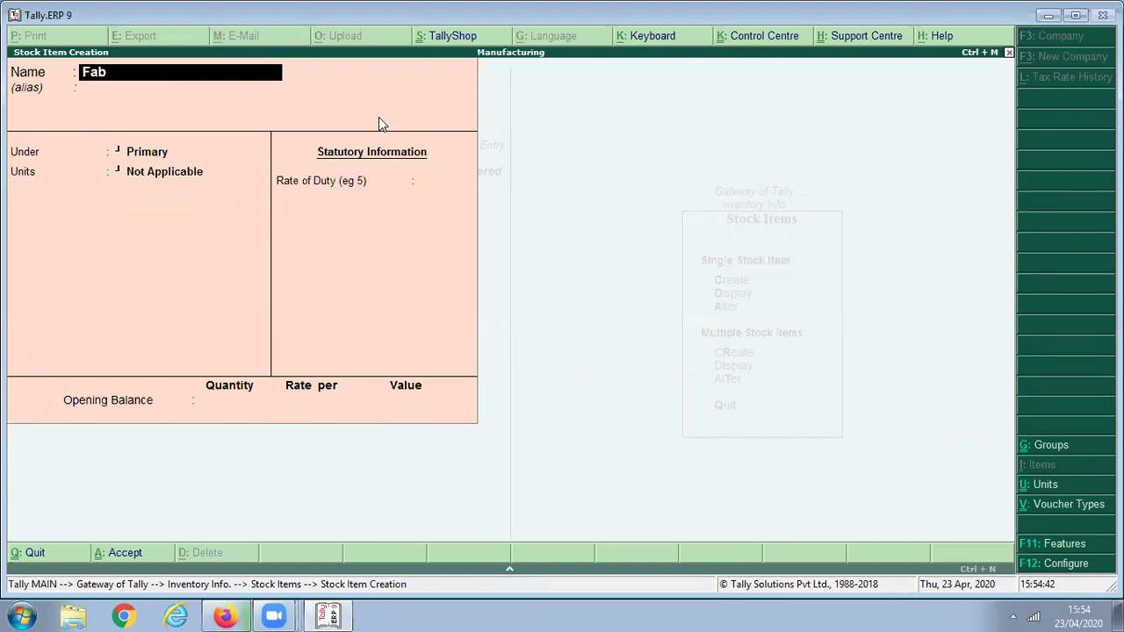
pyautogui.write('ric of Pe')
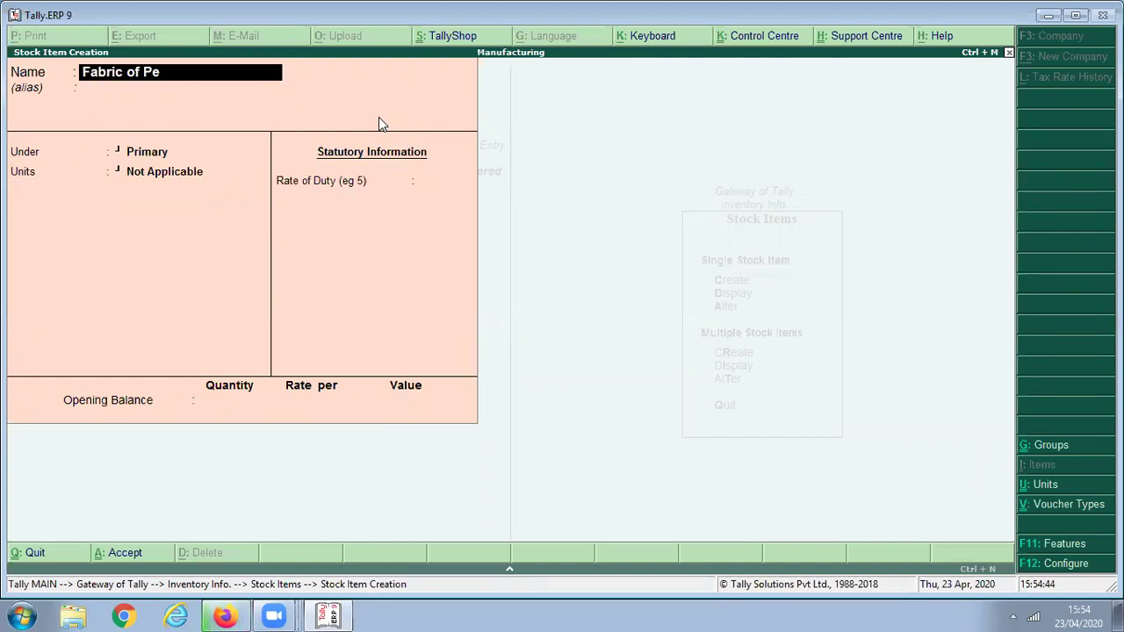
pyautogui.write('nt')
pyautogui.press('Return')
pyautogui.press('Return')
pyautogui.press('Return')
pyautogui.write('m')
pyautogui.press('Return')
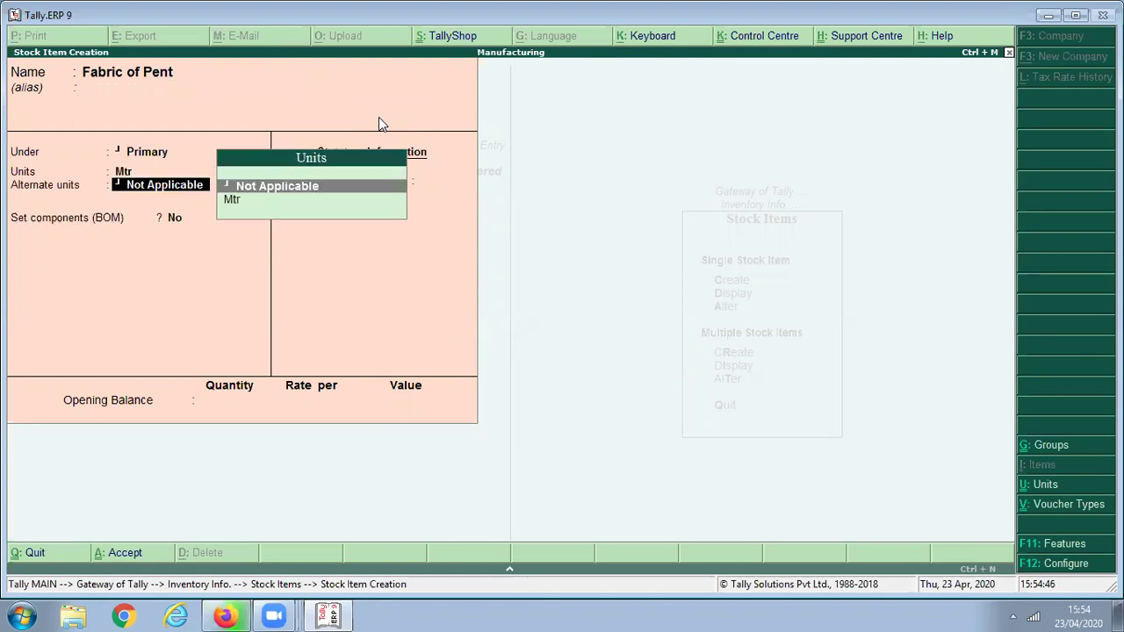
pyautogui.press('Return')
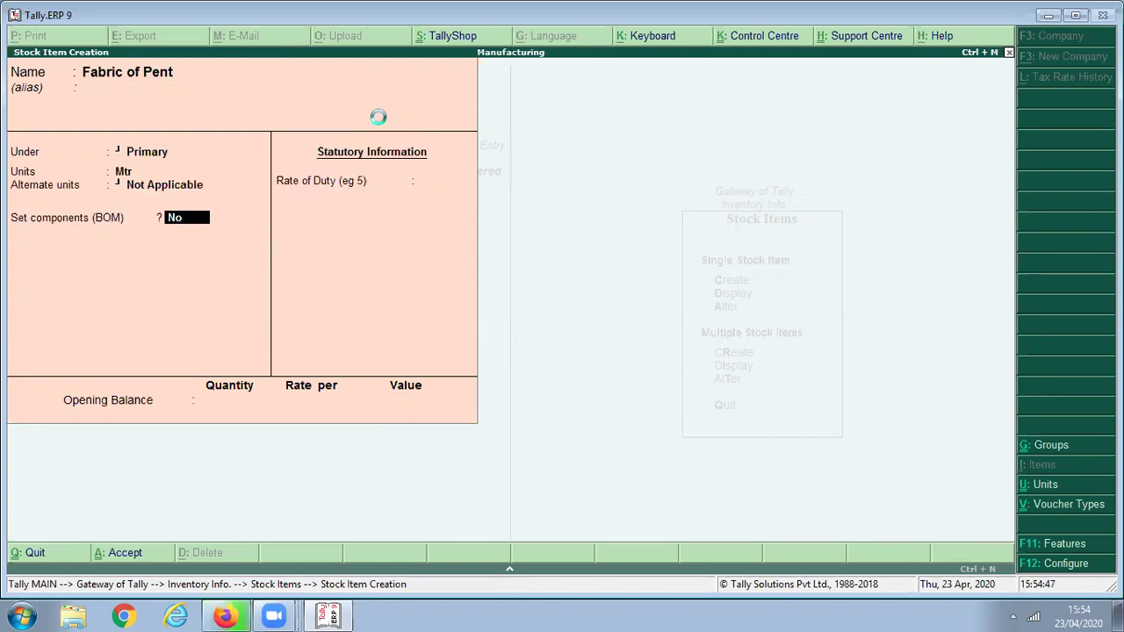
pyautogui.hotkey('ctrl', 'a')
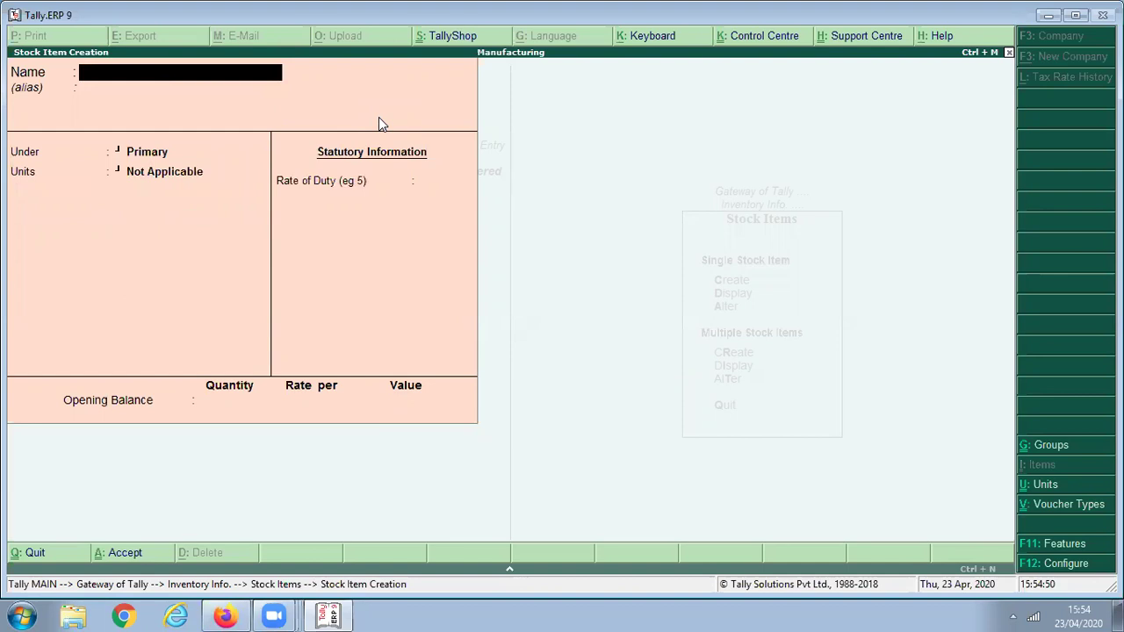
# Start another stock item named Formal Suit and place it under Primary.
pyautogui.write('Formal')
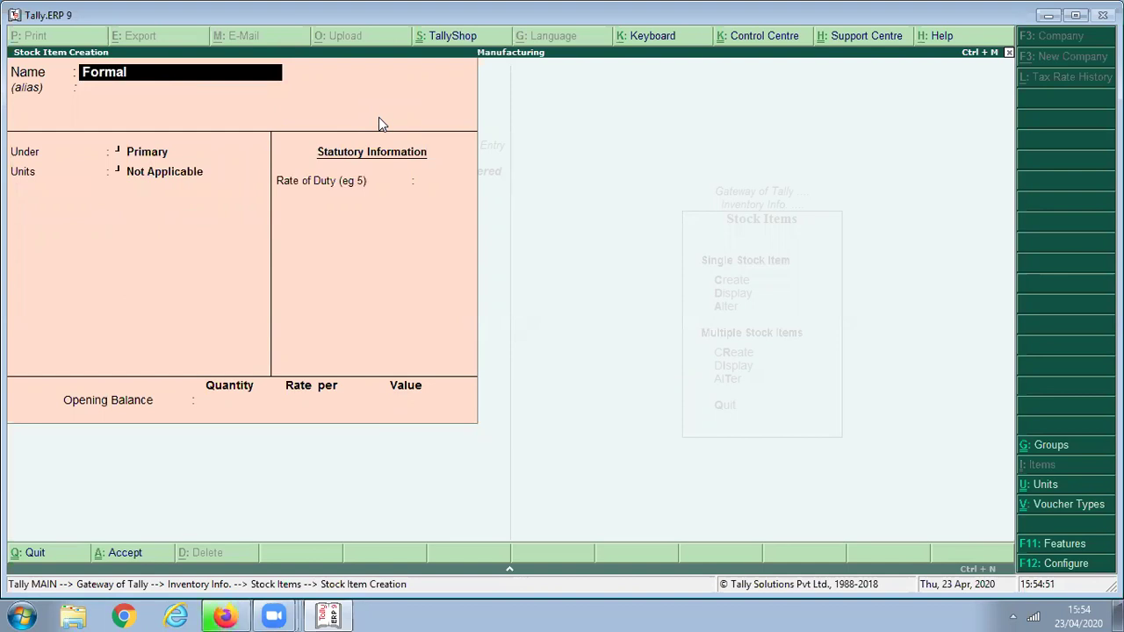
pyautogui.write(' Suit')
pyautogui.press('Return')
pyautogui.press('Return')
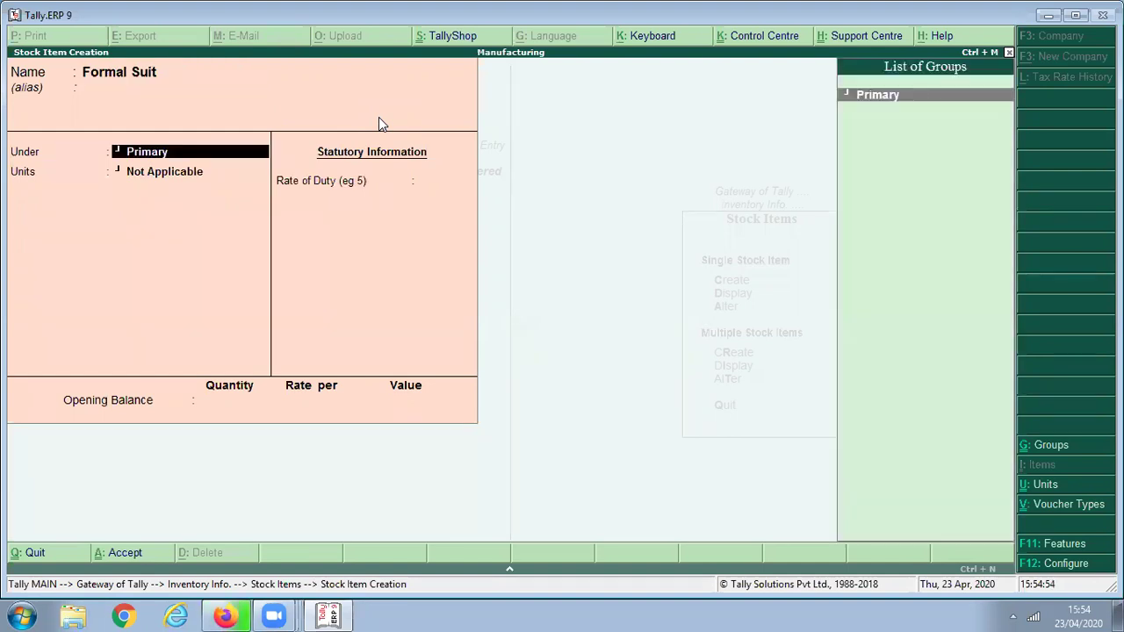
pyautogui.press('Return')
# Create a simple unit Pcs with 0 decimal places for Formal Suit, and leave its alternate unit as Not Applicable.
pyautogui.hotkey('alt', 'c')
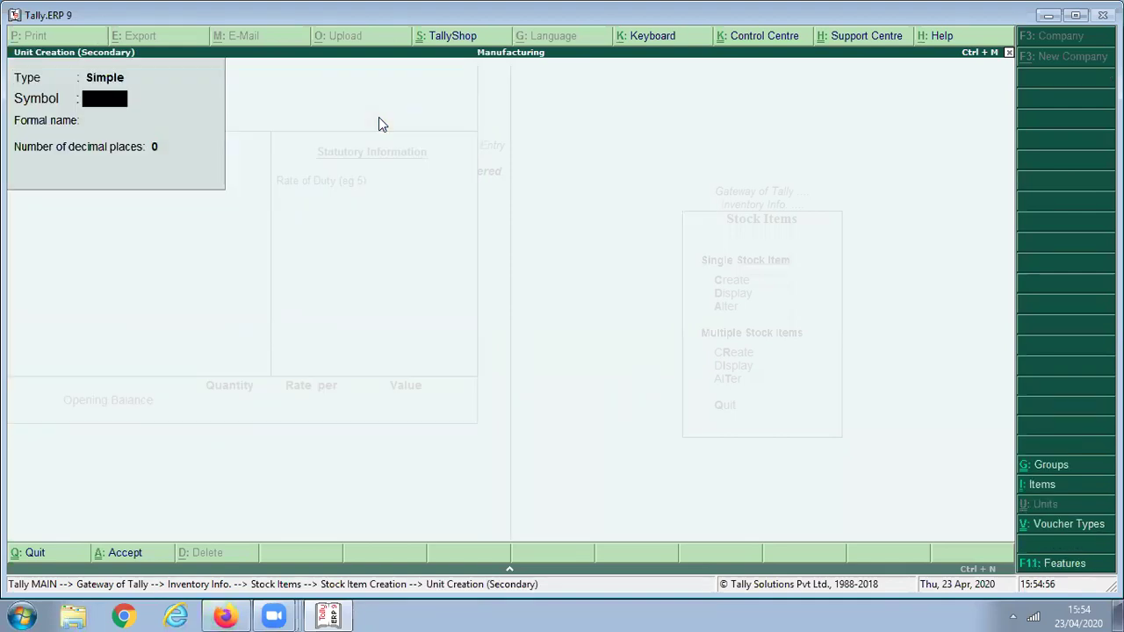
pyautogui.write('pcs')
pyautogui.press('BackSpace')
pyautogui.press('BackSpace')
pyautogui.press('BackSpace')
pyautogui.write('P')
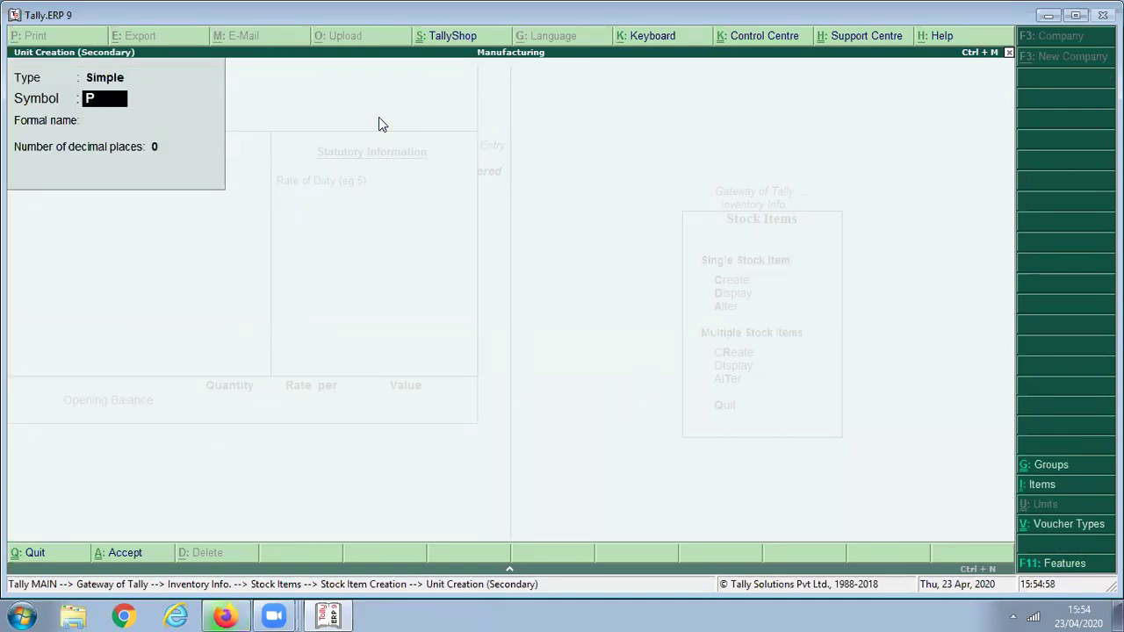
pyautogui.write('cs')
pyautogui.press('Return')
pyautogui.press('Return')
pyautogui.press('Return')
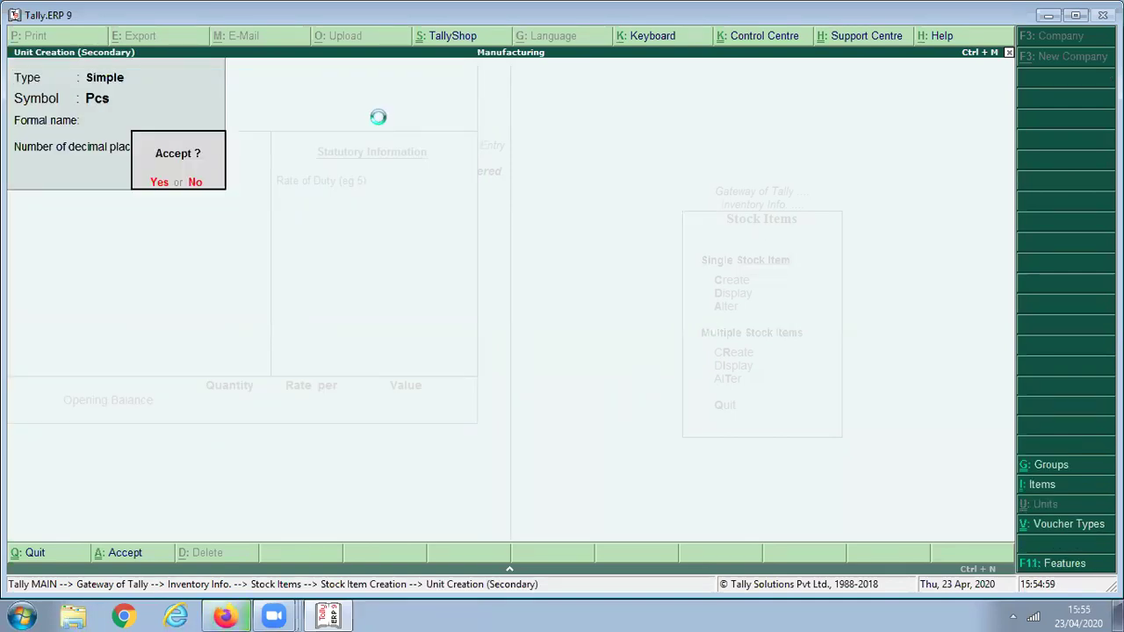
pyautogui.press('Return')
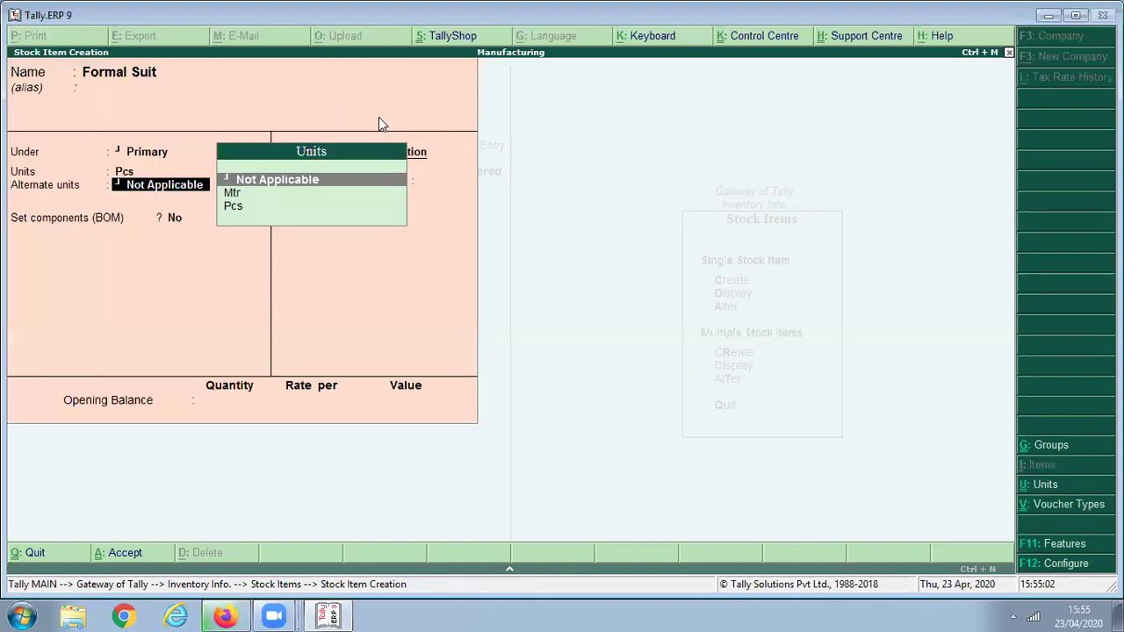
pyautogui.press('Return')
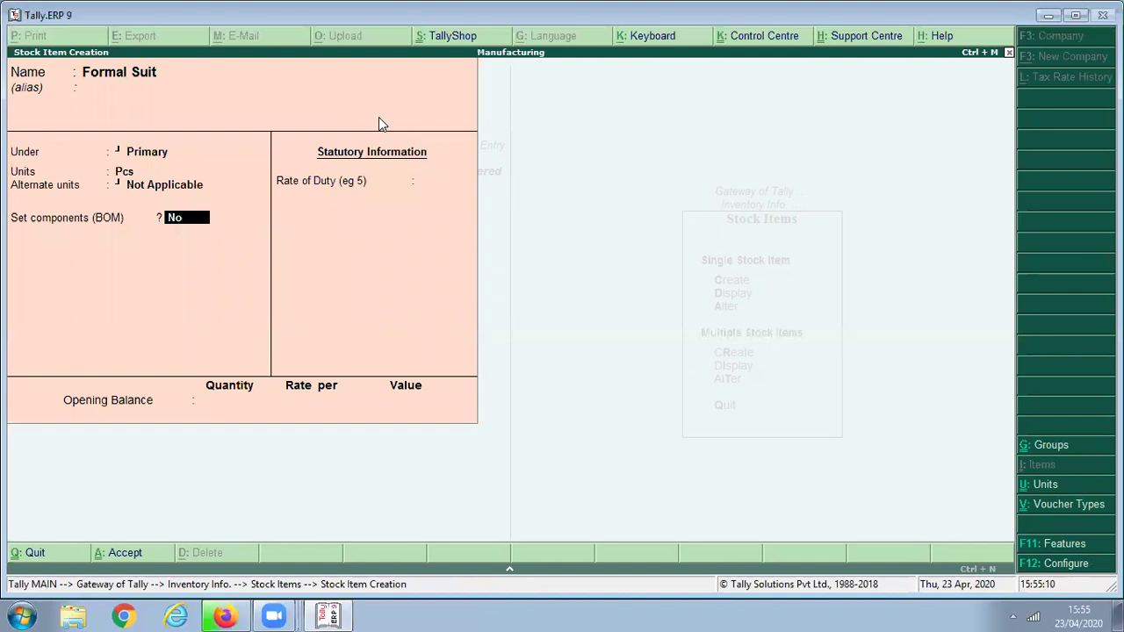
# Review the stock item configuration options, checking whether component list details (Bill of Materials) are enabled.
pyautogui.press('F12')
pyautogui.press('Return')
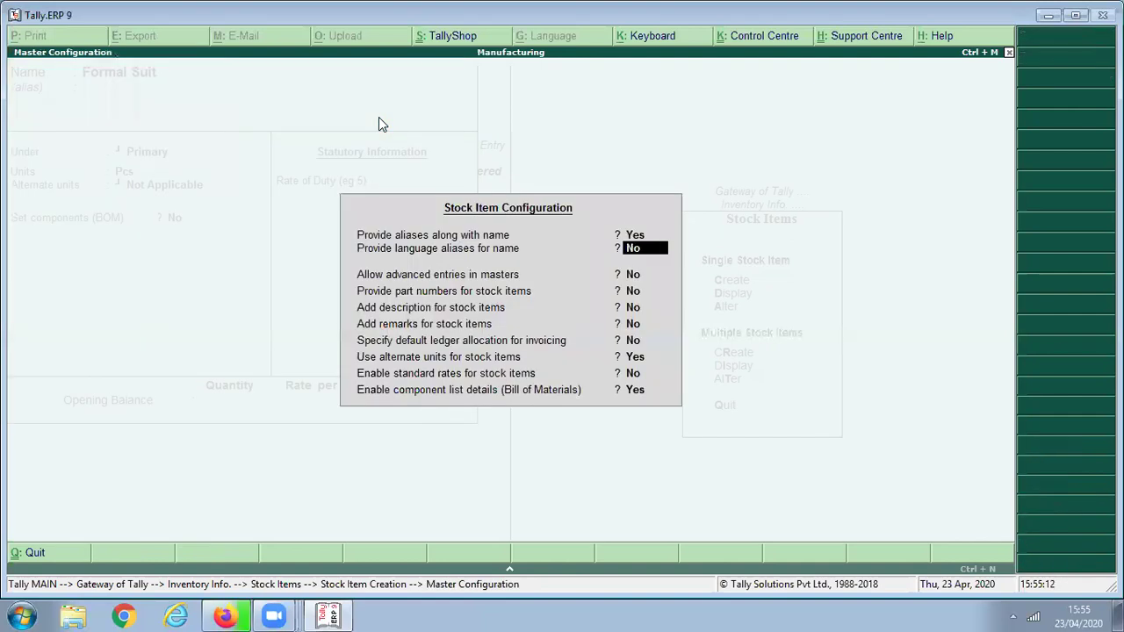
pyautogui.press('Return')
pyautogui.press('Return')
pyautogui.press('Return')
pyautogui.press('Return')
pyautogui.press('Return')
pyautogui.press('Return')
pyautogui.press('Return')
pyautogui.press('Return')
pyautogui.press('Return')
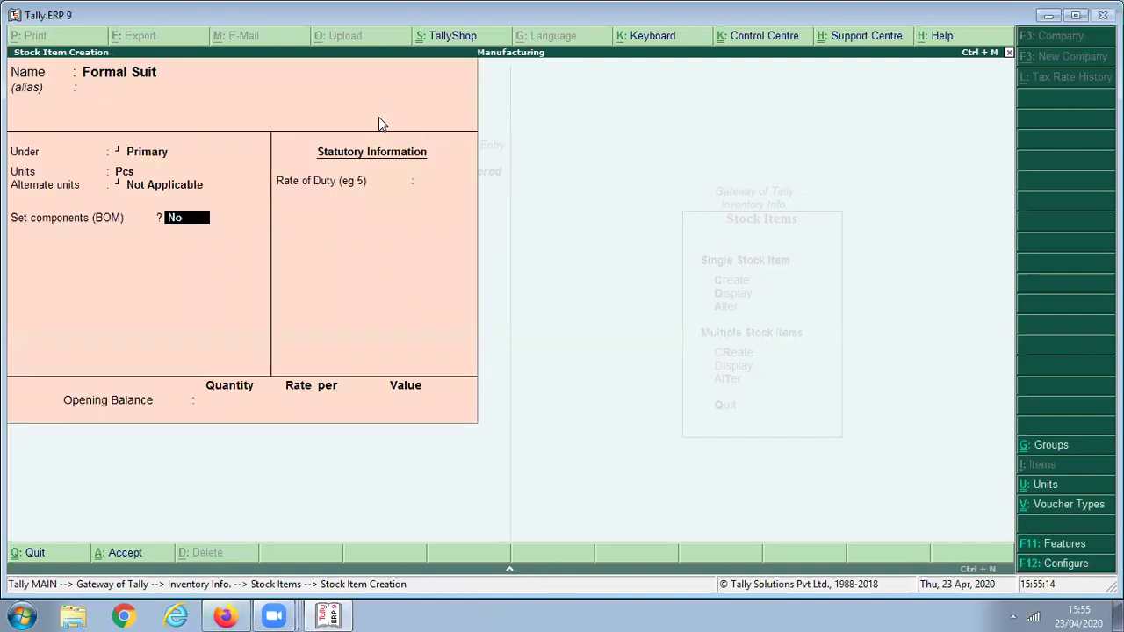
pyautogui.press('F12')
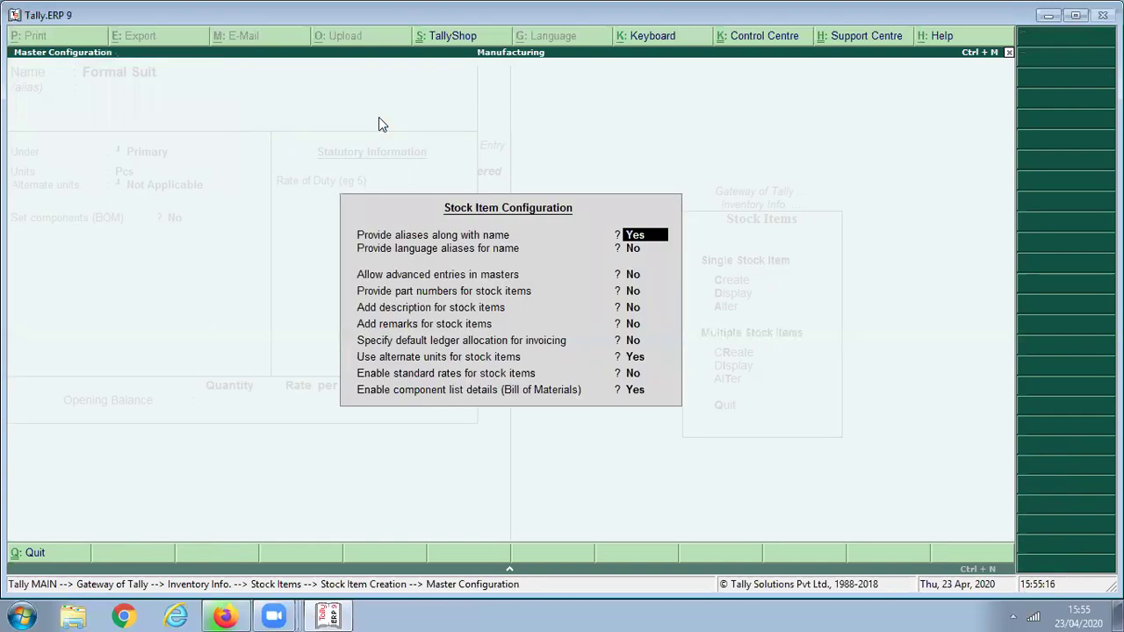
pyautogui.press('Return')
pyautogui.press('Return')
pyautogui.press('Return')
pyautogui.press('Return')
pyautogui.press('Return')
pyautogui.press('Return')
pyautogui.press('Return')
pyautogui.press('Return')
pyautogui.press('Return')
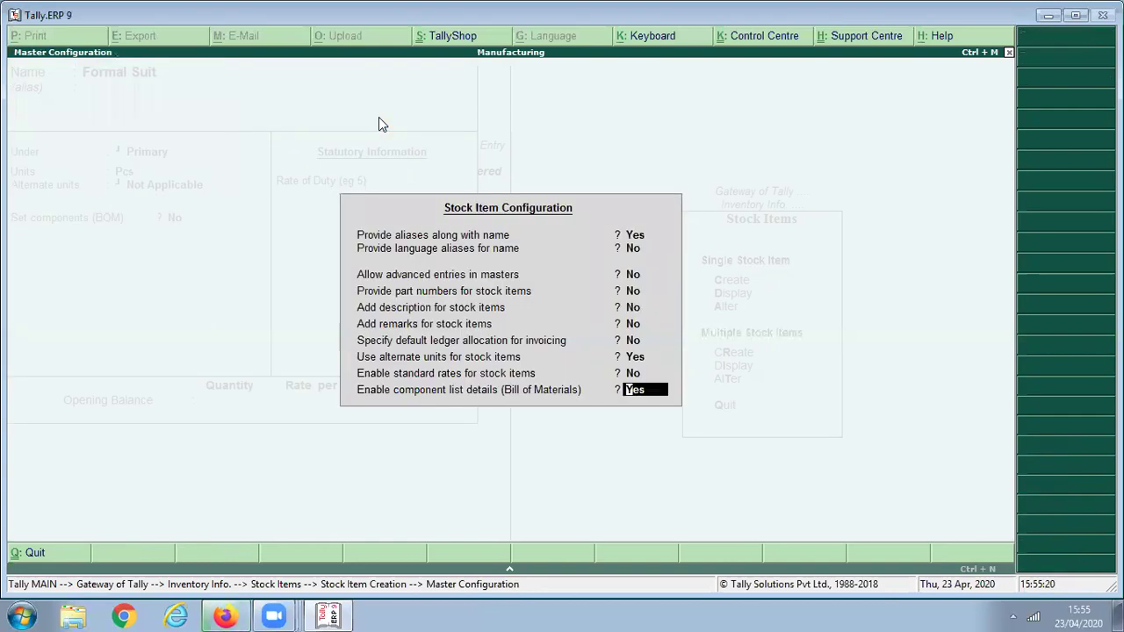
pyautogui.press('Return')
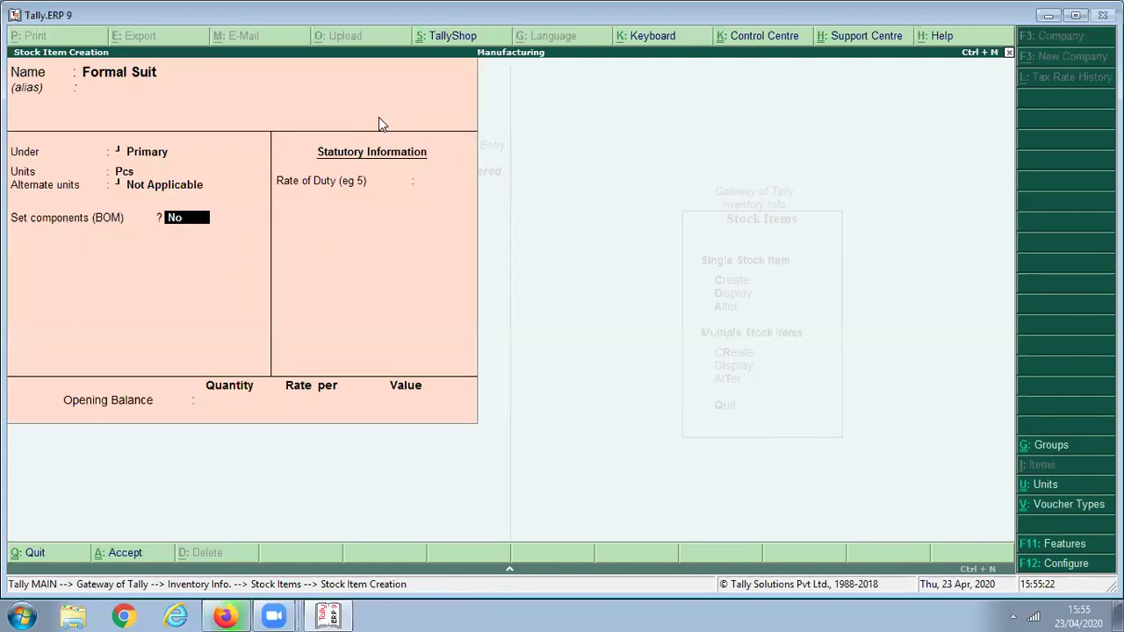
# Enable component setup for Formal Suit and add a BOM named L Size with a unit of manufacture of 1 Pcs.
pyautogui.write('y')
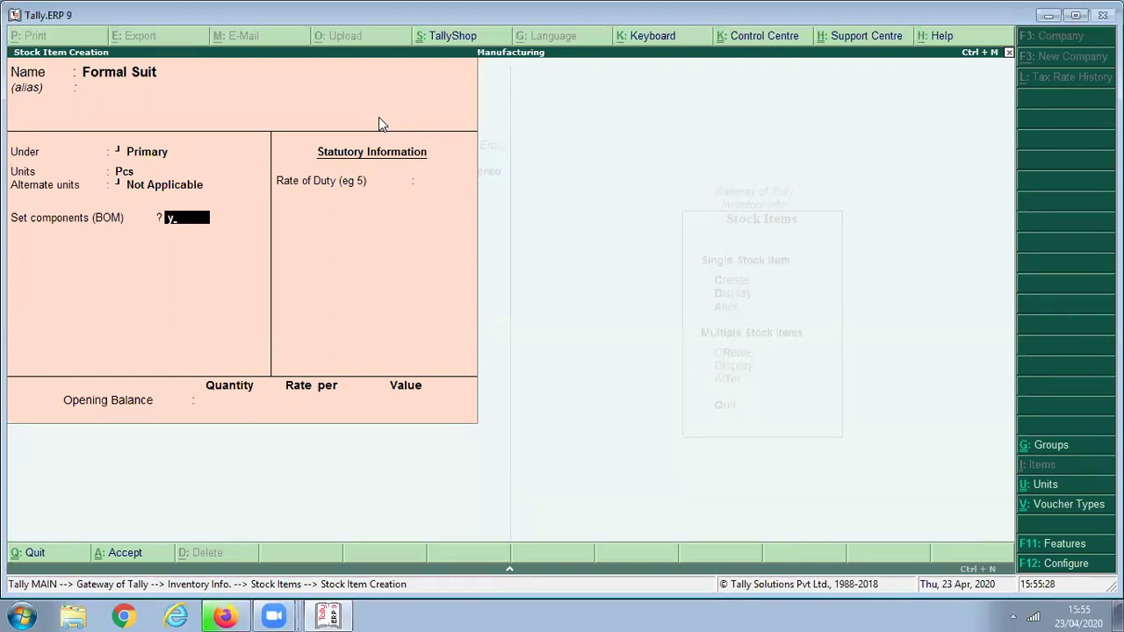
pyautogui.press('Return')
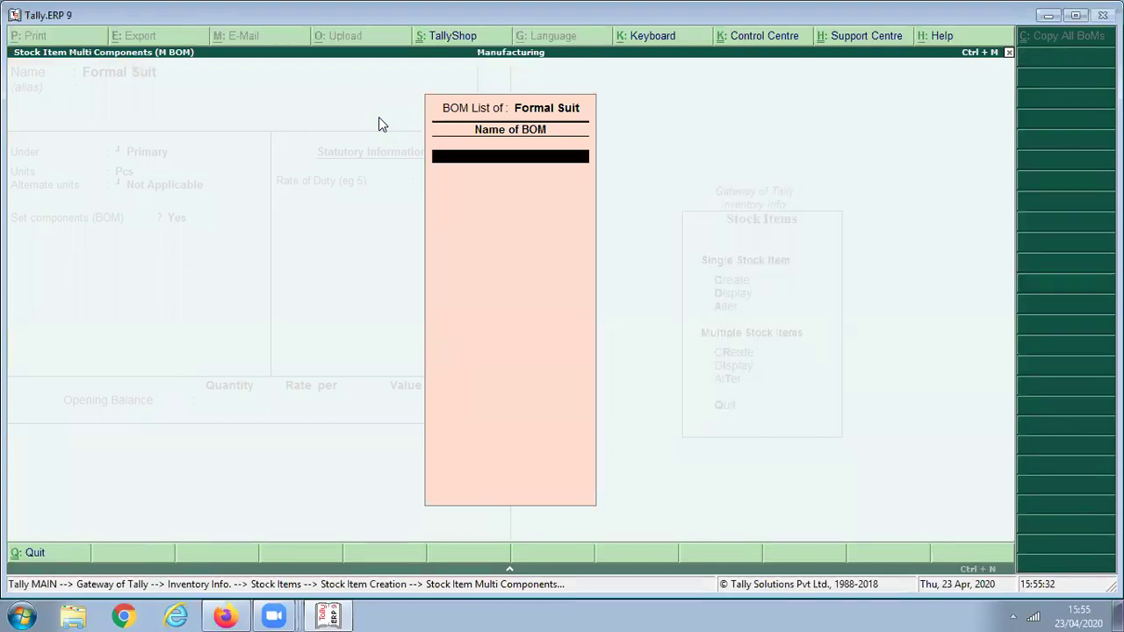
pyautogui.write('L Size')
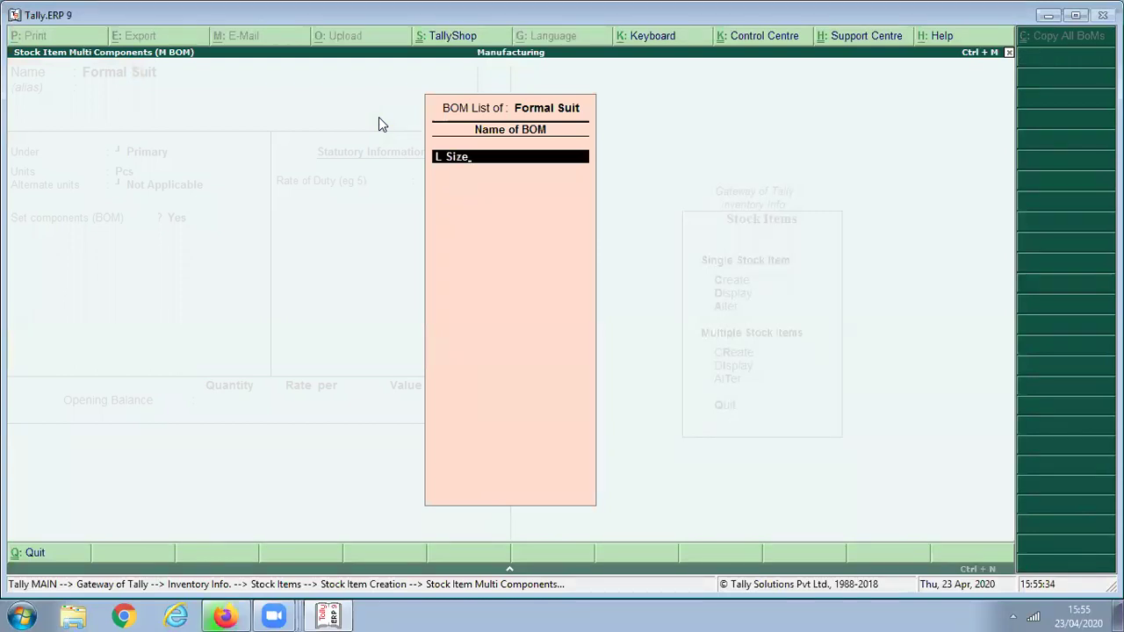
pyautogui.press('Return')
pyautogui.press('Return')
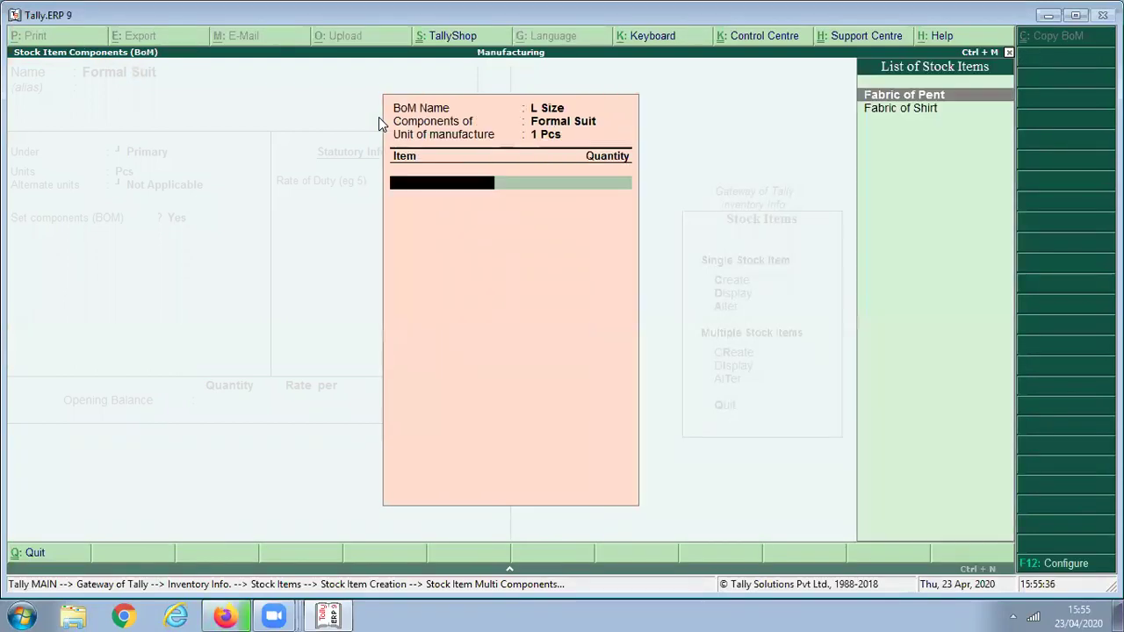
# Add Fabric of Pent as a component of the L Size BOM with a quantity of 1.6 Mtr.
pyautogui.press('Return')
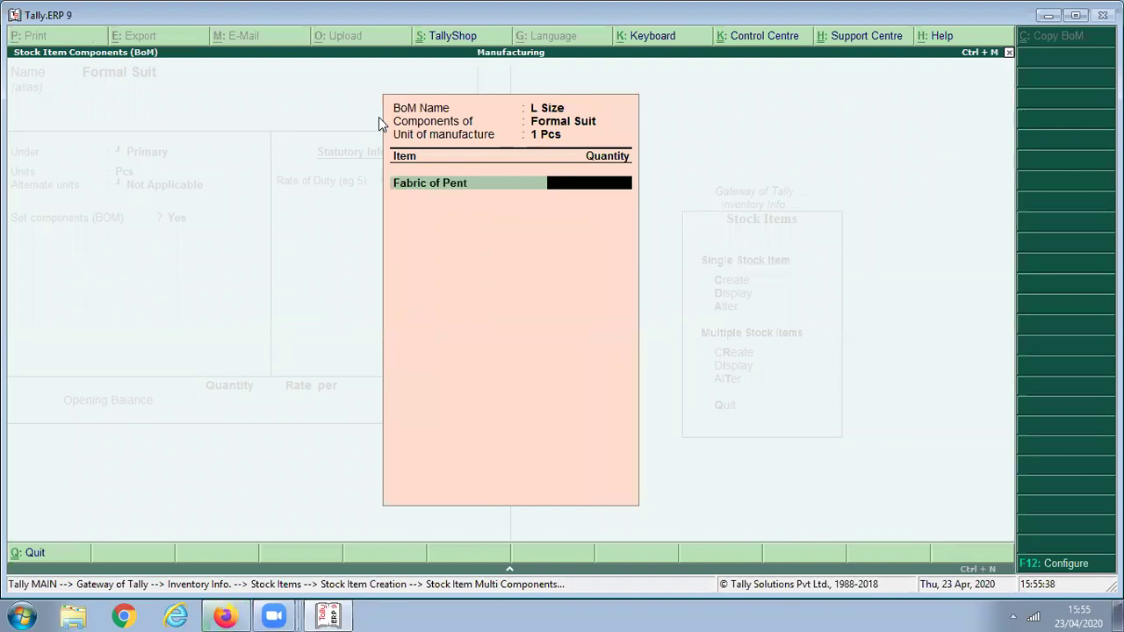
pyautogui.write('1.6')
pyautogui.press('Return')
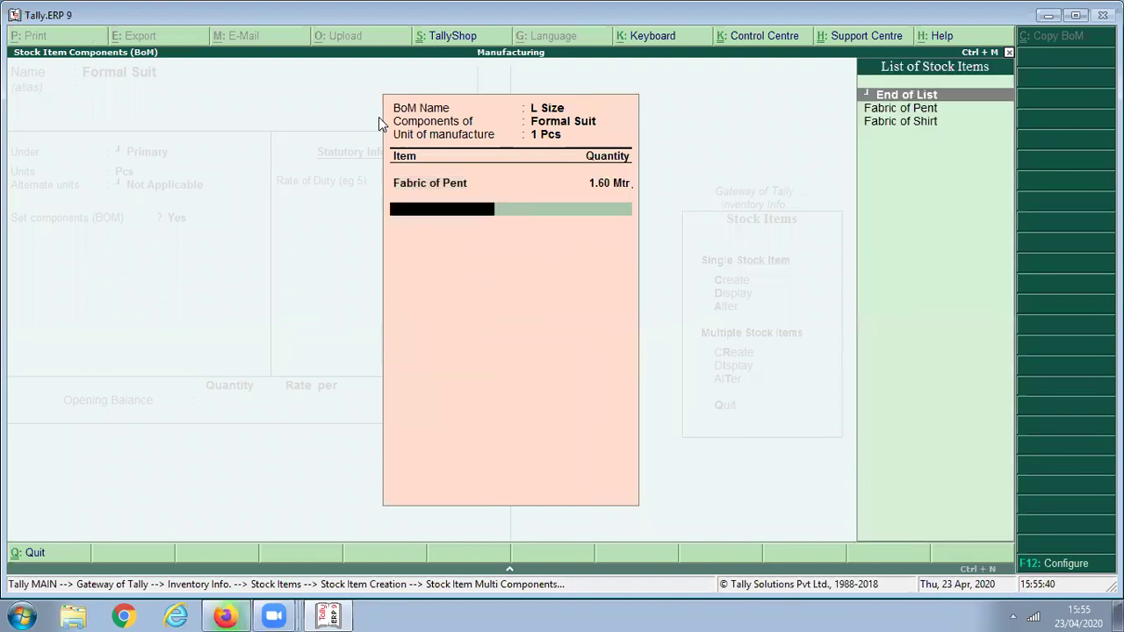
# Add Fabric of Shirt with a quantity of 2.0 Mtr as a component of the L Size BOM and accept that BOM.
pyautogui.press('Down')
pyautogui.press('Down')
pyautogui.press('Return')
pyautogui.write('2')
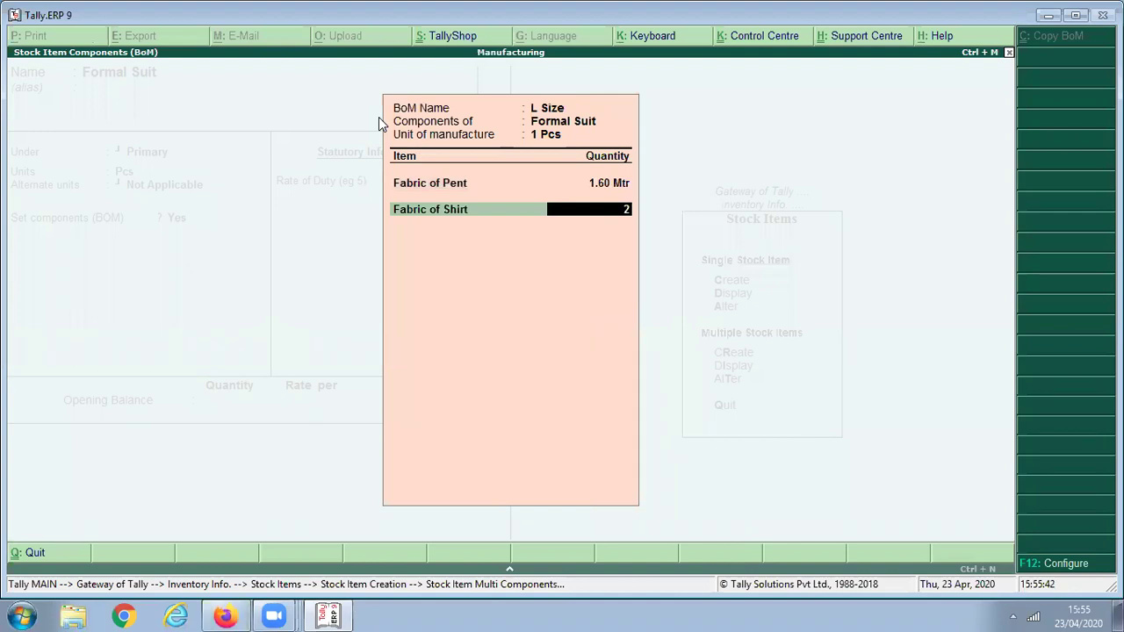
pyautogui.write('.0')
pyautogui.hotkey('ctrl', 'a')
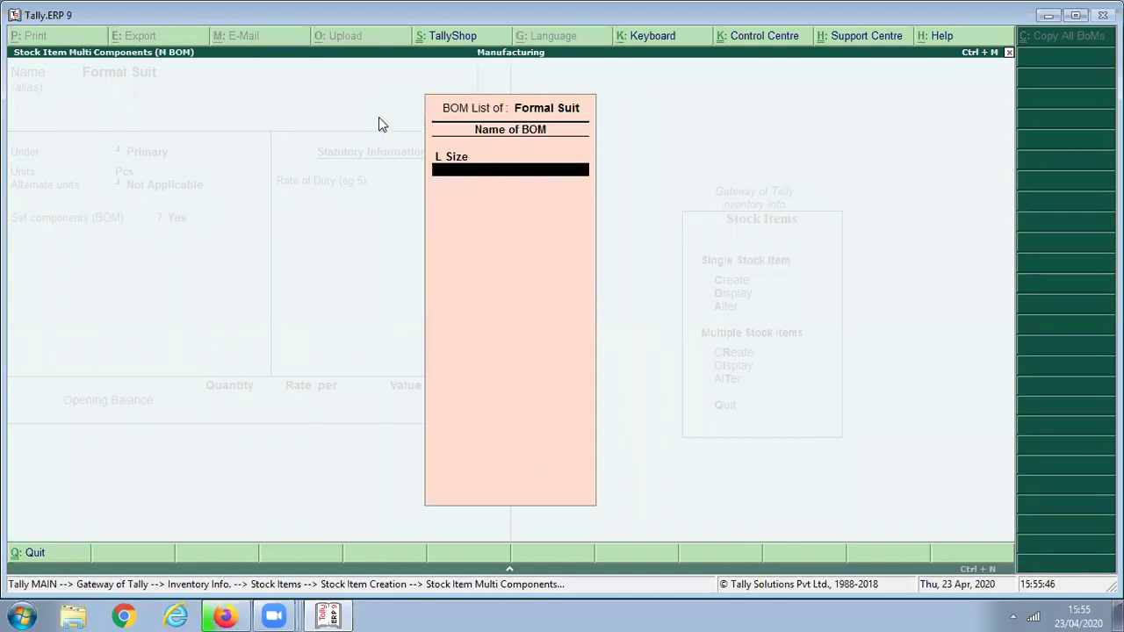
# Add a second BOM for Formal Suit named M Size with a unit of manufacture of 1 Pcs.
pyautogui.write('M ')
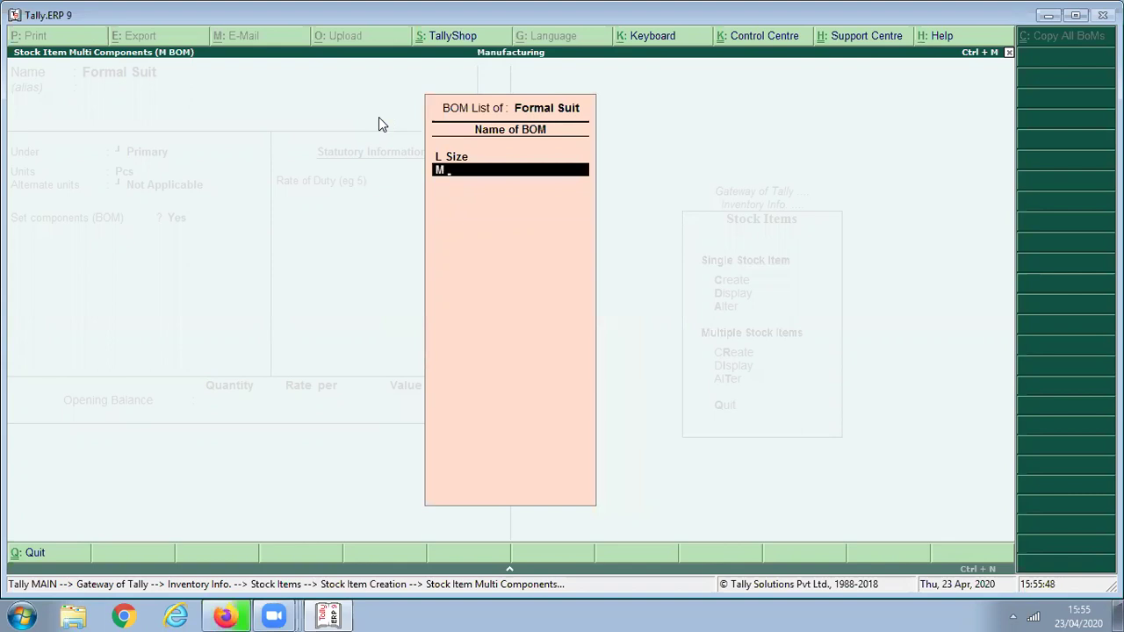
pyautogui.write('Size')
pyautogui.press('Return')
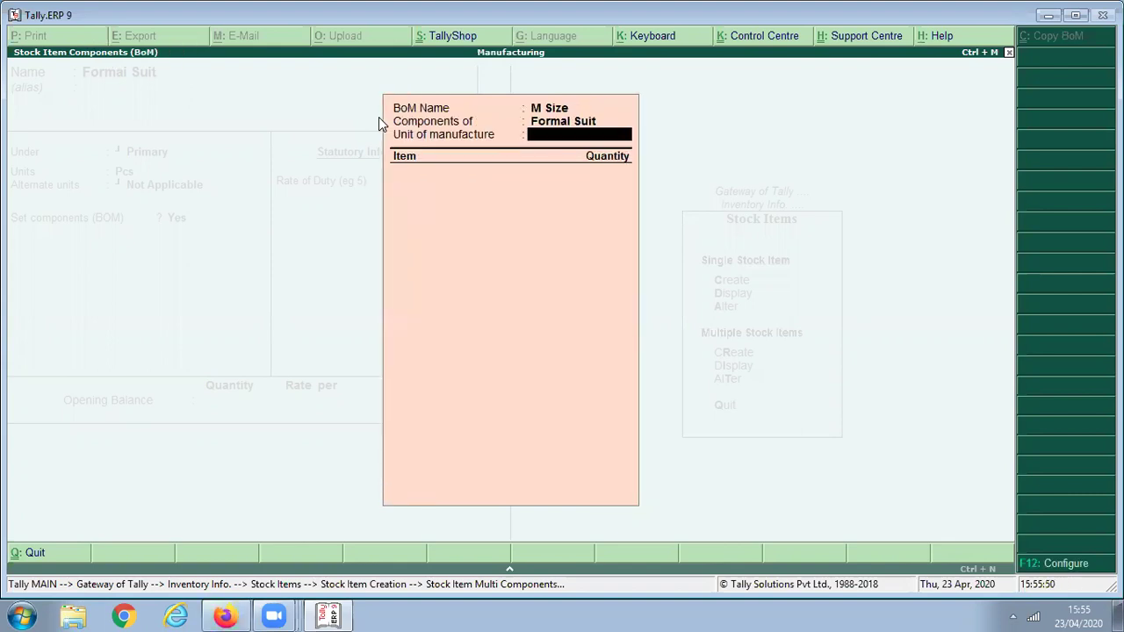
pyautogui.write('1')
pyautogui.press('Return')
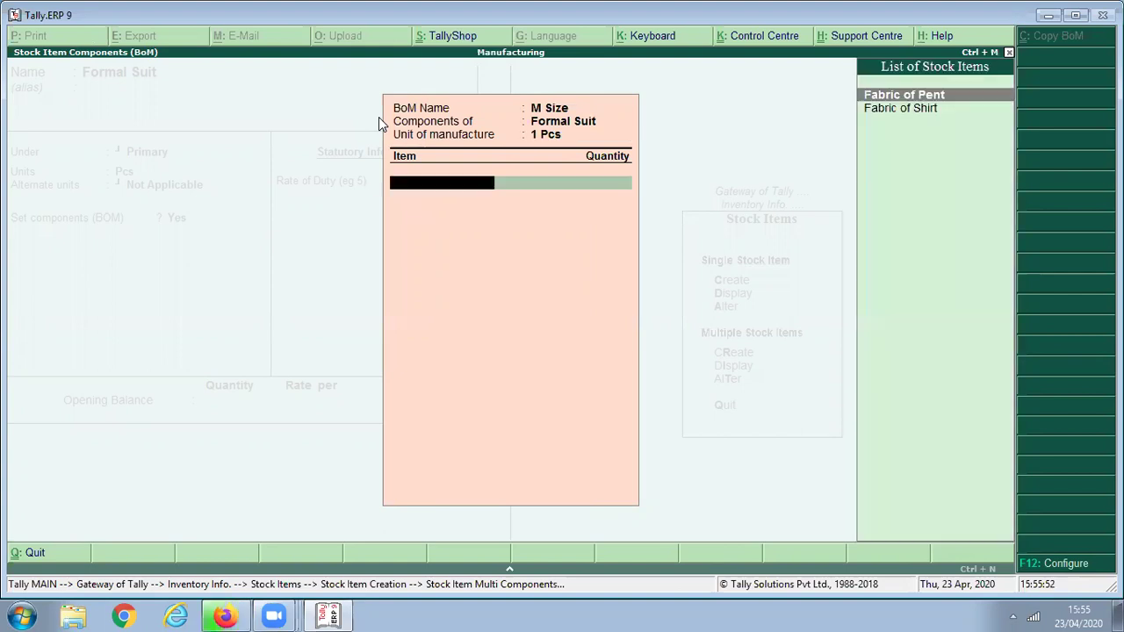
# Enter the M Size components as Fabric of Pent 1.6 Mtr and Fabric of Shirt 1.8 Mtr, and accept the BOM.
pyautogui.press('Return')
pyautogui.write('1.6')
pyautogui.press('Return')
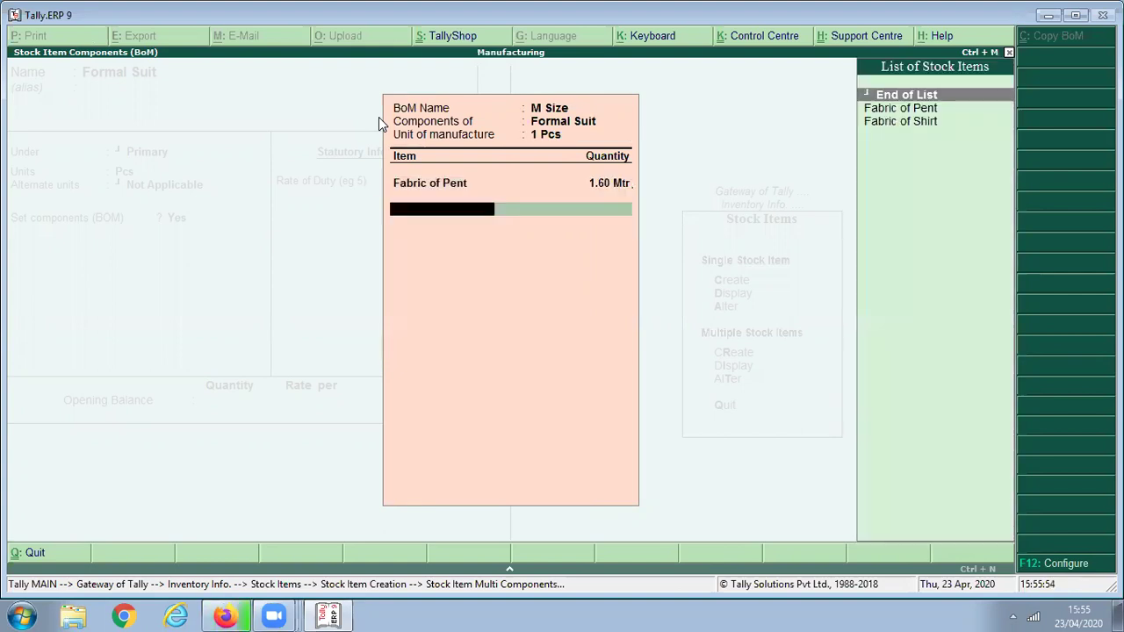
pyautogui.press('Down')
pyautogui.press('Down')
pyautogui.press('Return')
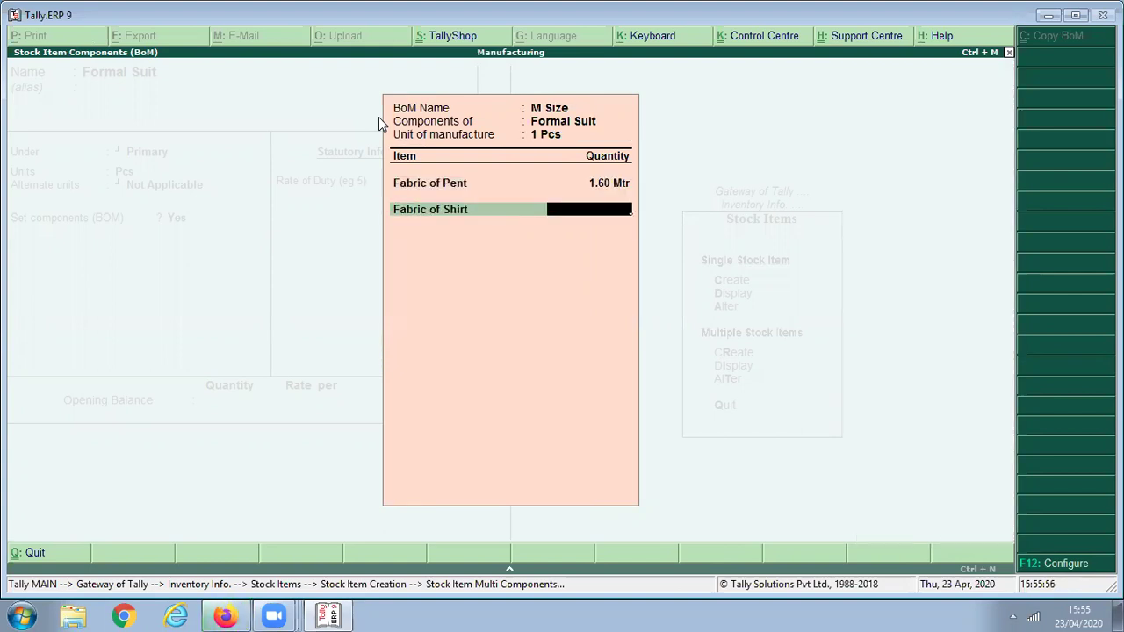
pyautogui.write('1.8')
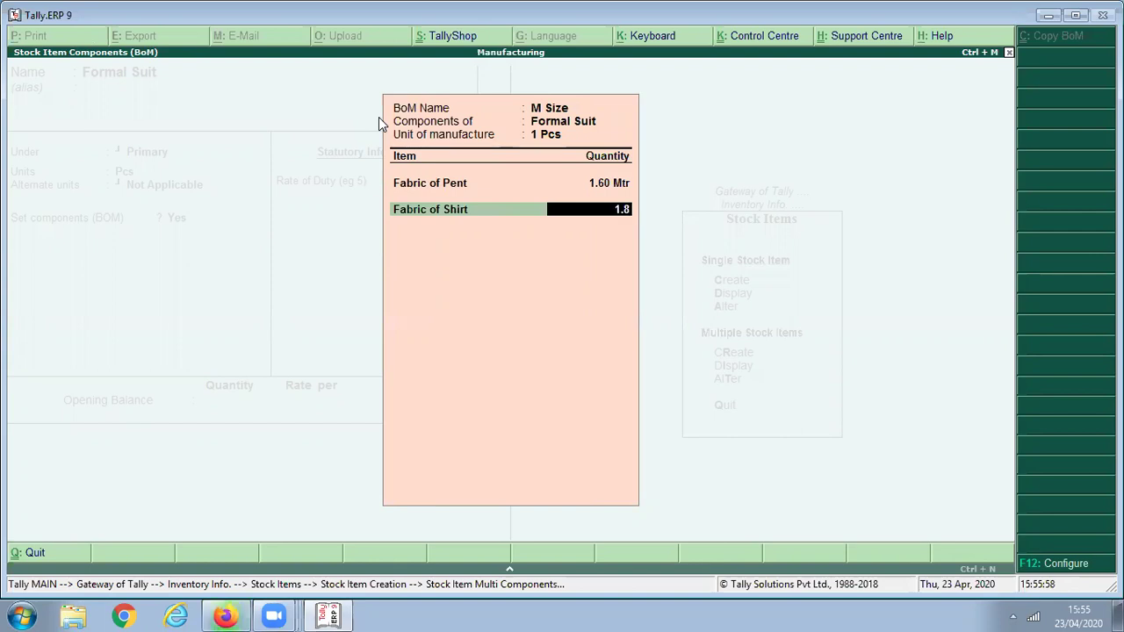
pyautogui.hotkey('ctrl', 'a')
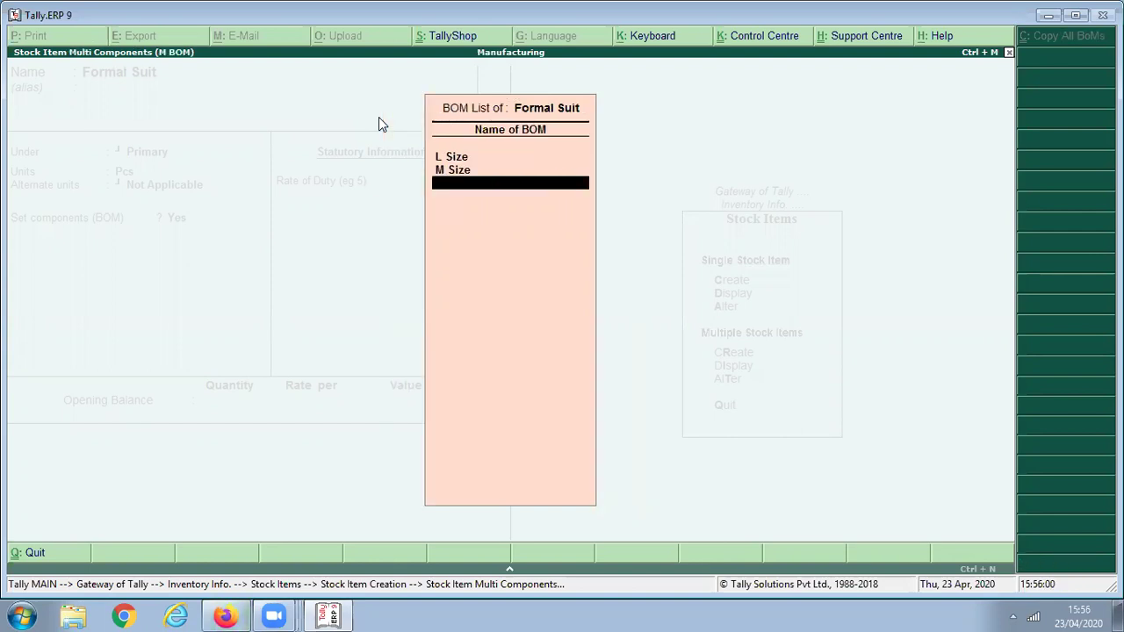
# Add a third BOM for Formal Suit named XL Size with a unit of manufacture of 1 Pcs.
pyautogui.write('XL')
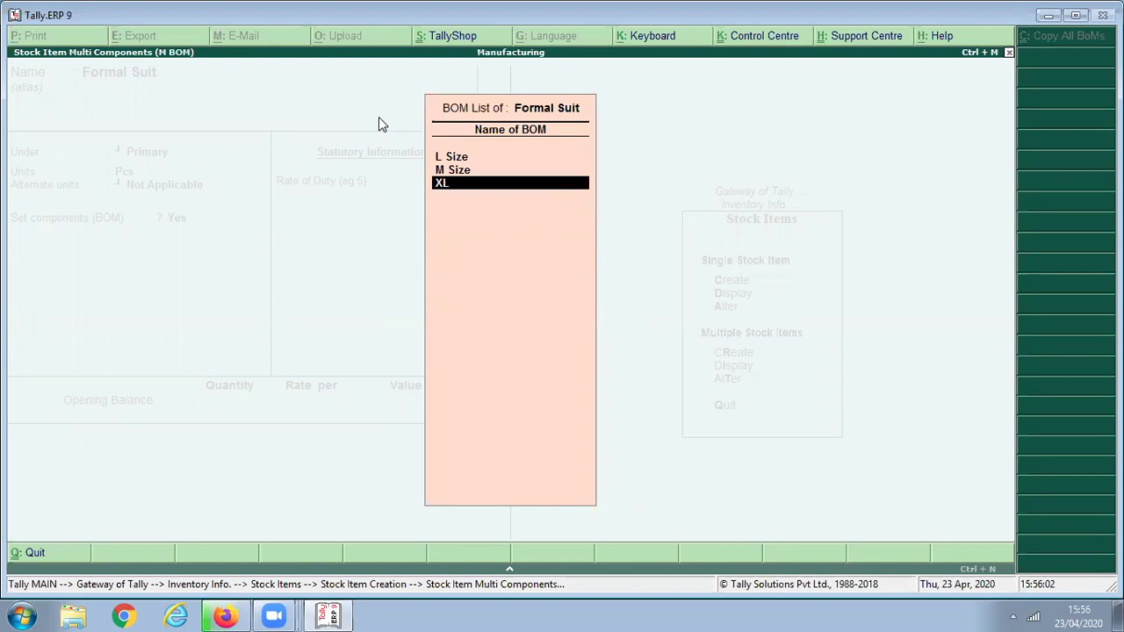
pyautogui.write(' Size')
pyautogui.press('Return')
pyautogui.write('1')
pyautogui.press('Return')
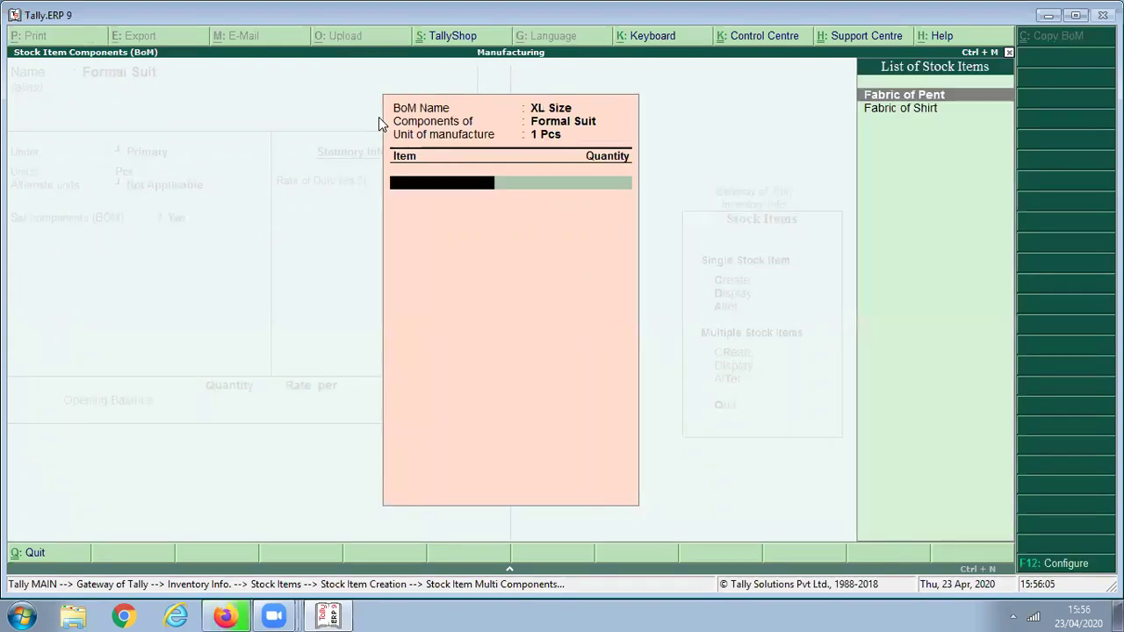
# Enter the XL Size components as Fabric of Pent 1.75 Mtr and Fabric of Shirt 2.3 Mtr.
pyautogui.press('Return')
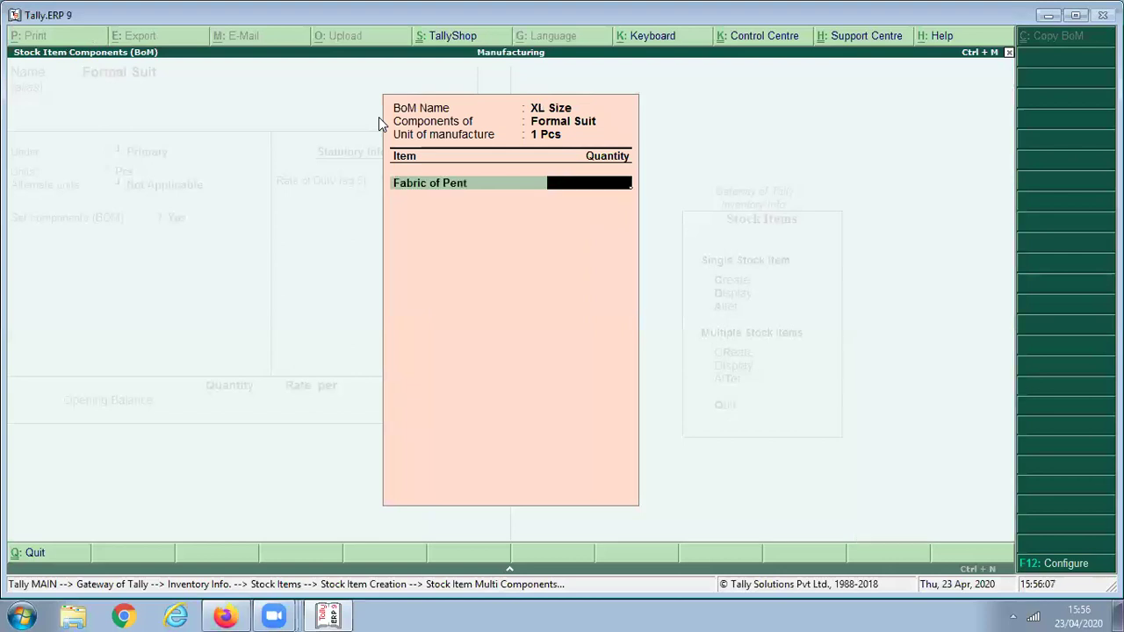
pyautogui.write('1.75')
pyautogui.press('Return')
pyautogui.press('Return')
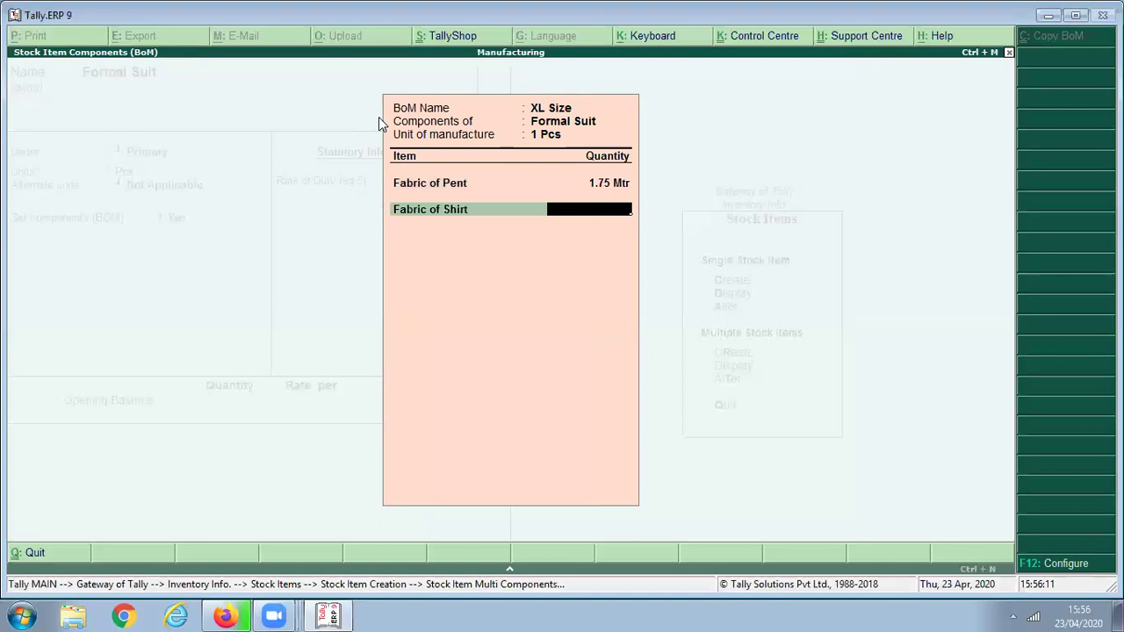
pyautogui.write('2.3')
pyautogui.press('Return')
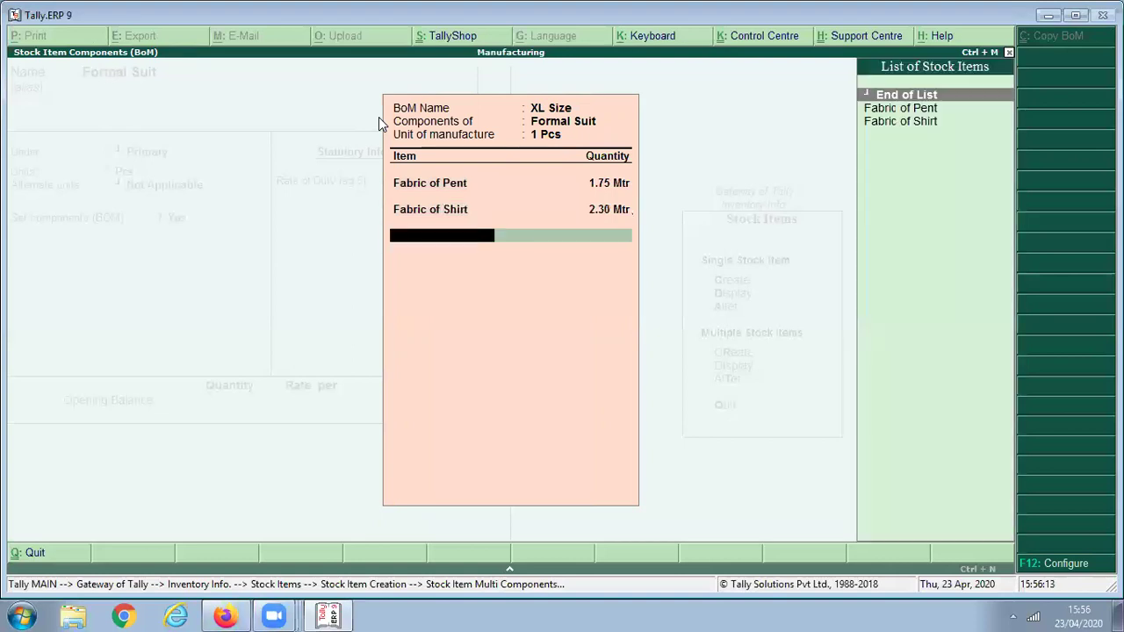
# Finish the BOM list without further entries, save the Formal Suit stock item and return to the Gateway of Tally.
pyautogui.press('Return')
pyautogui.press('Return')
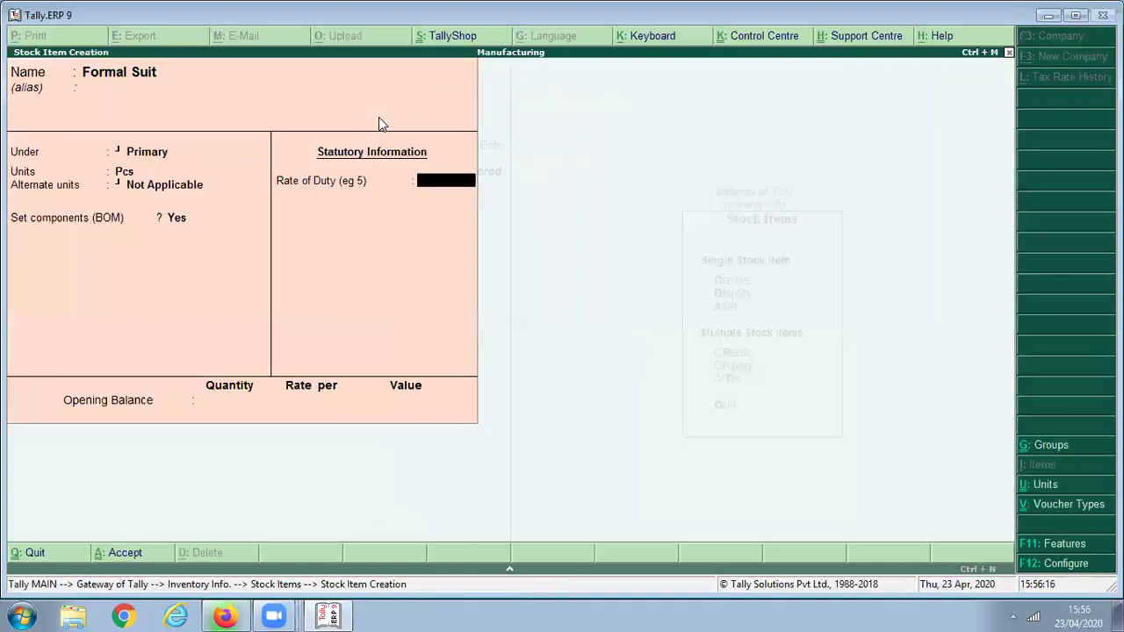
pyautogui.press('Return')
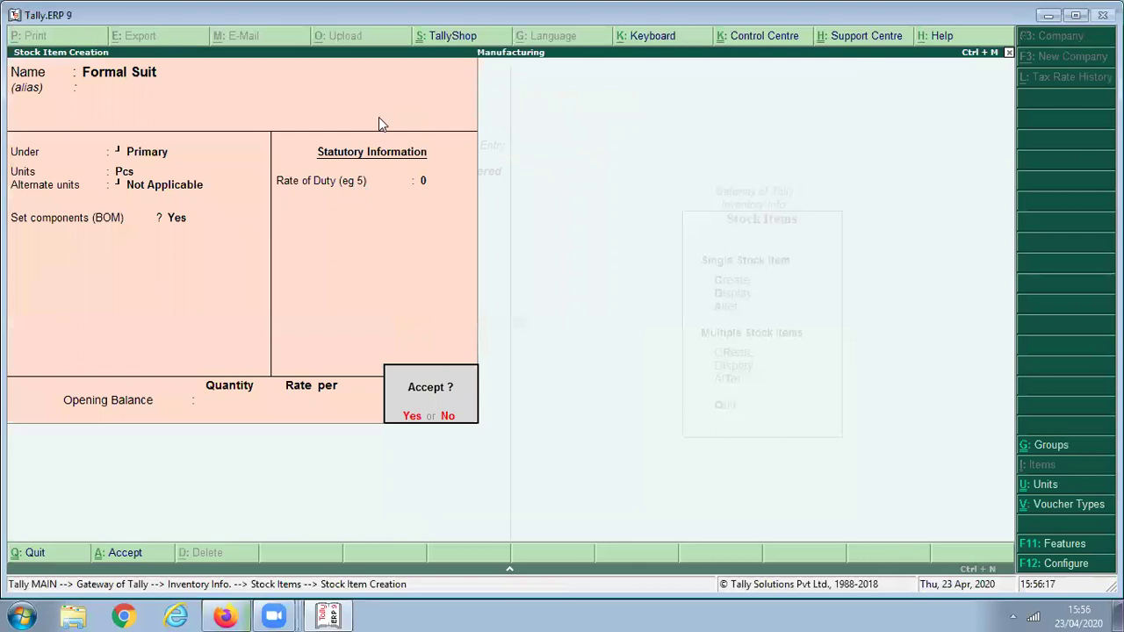
pyautogui.press('Return')
pyautogui.press('Escape')
pyautogui.press('Return')
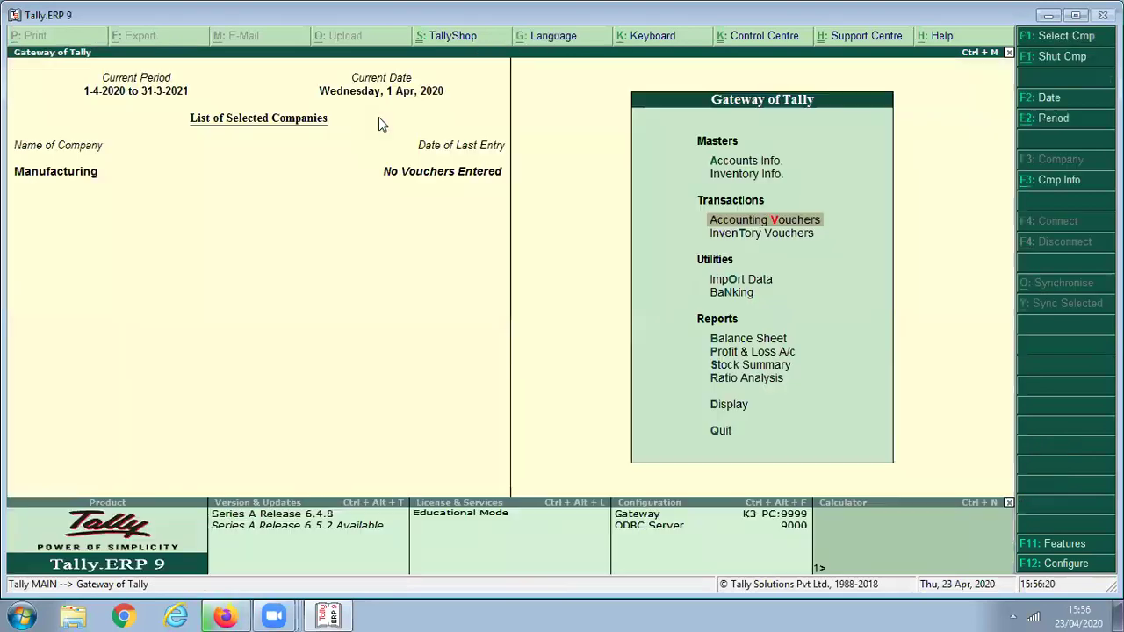
# Start a purchase voucher with supplier invoice number 001, party account Ram Lal and Sons, and the Purchase ledger.
pyautogui.press('Return')
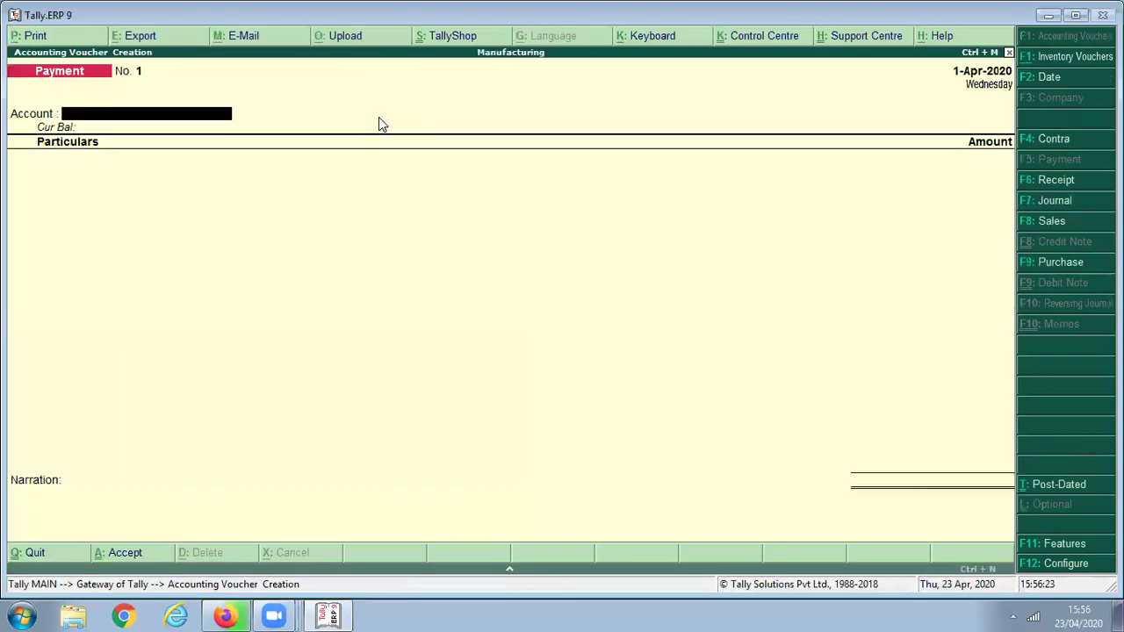
pyautogui.press('F9')
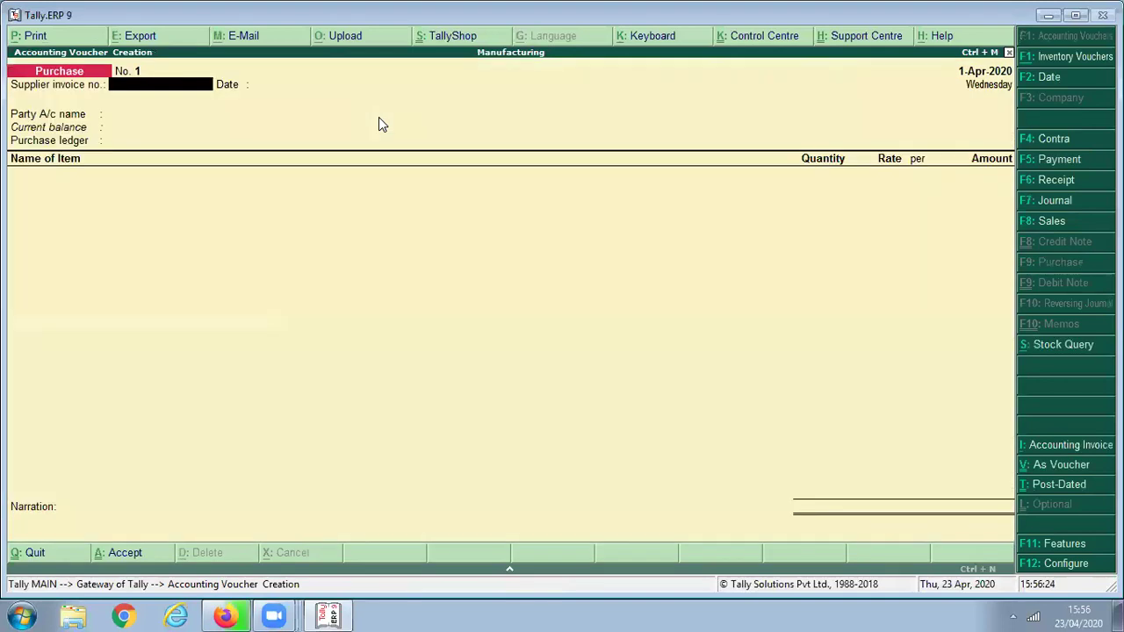
pyautogui.write('001')
pyautogui.press('Return')
pyautogui.press('Return')
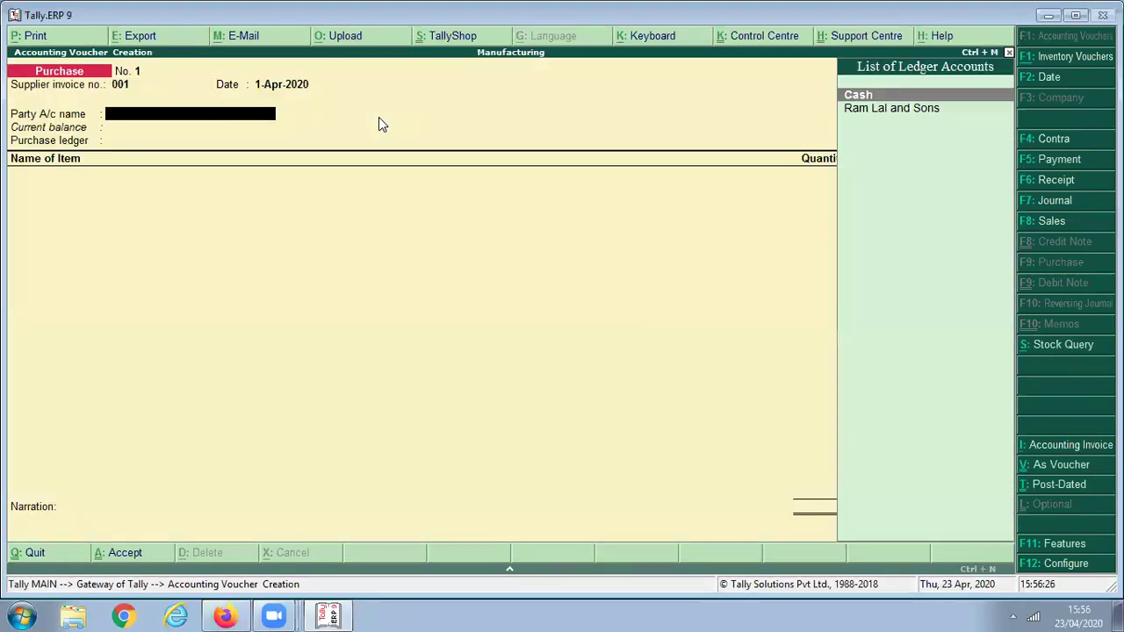
pyautogui.press('Down')
pyautogui.press('Return')
pyautogui.press('Return')
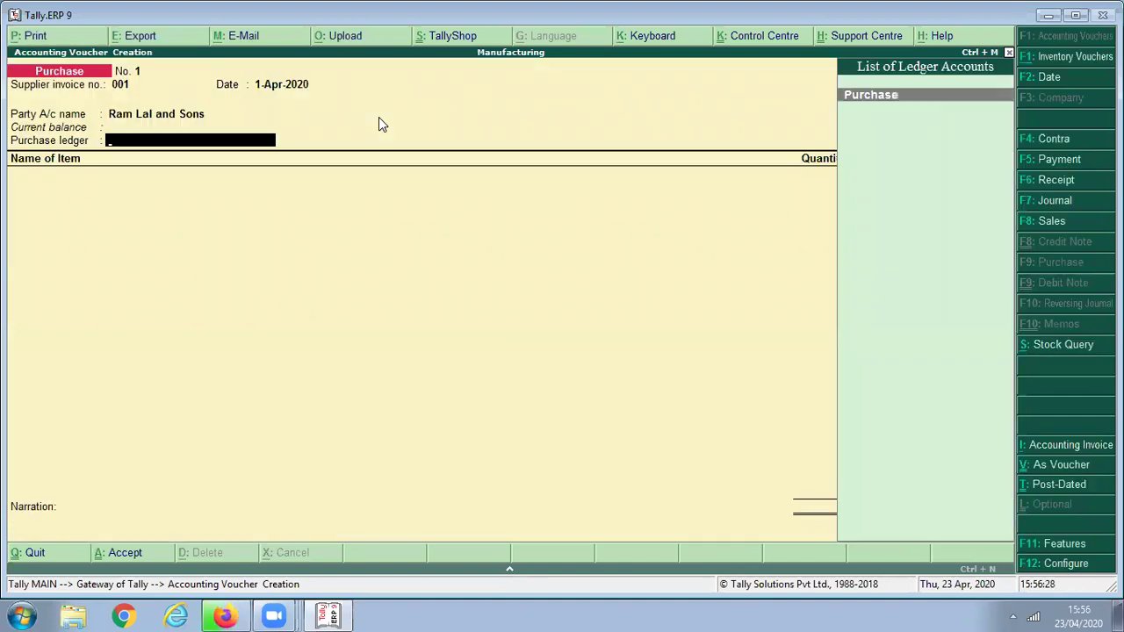
pyautogui.press('Return')
# Add Fabric of Pent to the purchase voucher with a quantity of 500 Mtr at a rate of 300.
pyautogui.write('F')
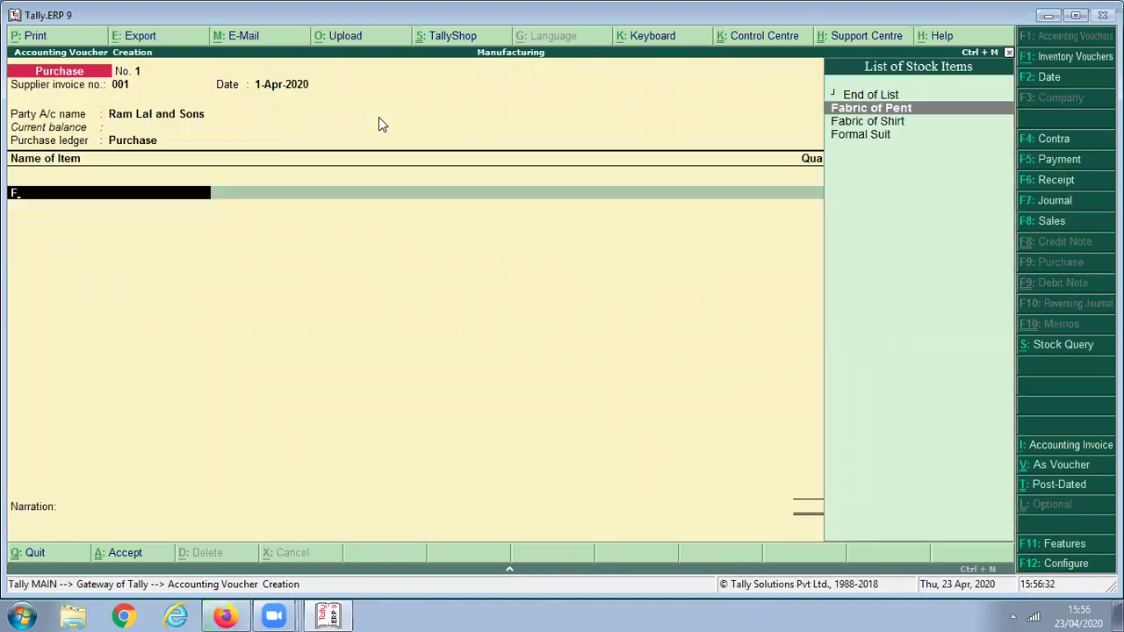
pyautogui.press('Return')
pyautogui.write('500')
pyautogui.press('Return')
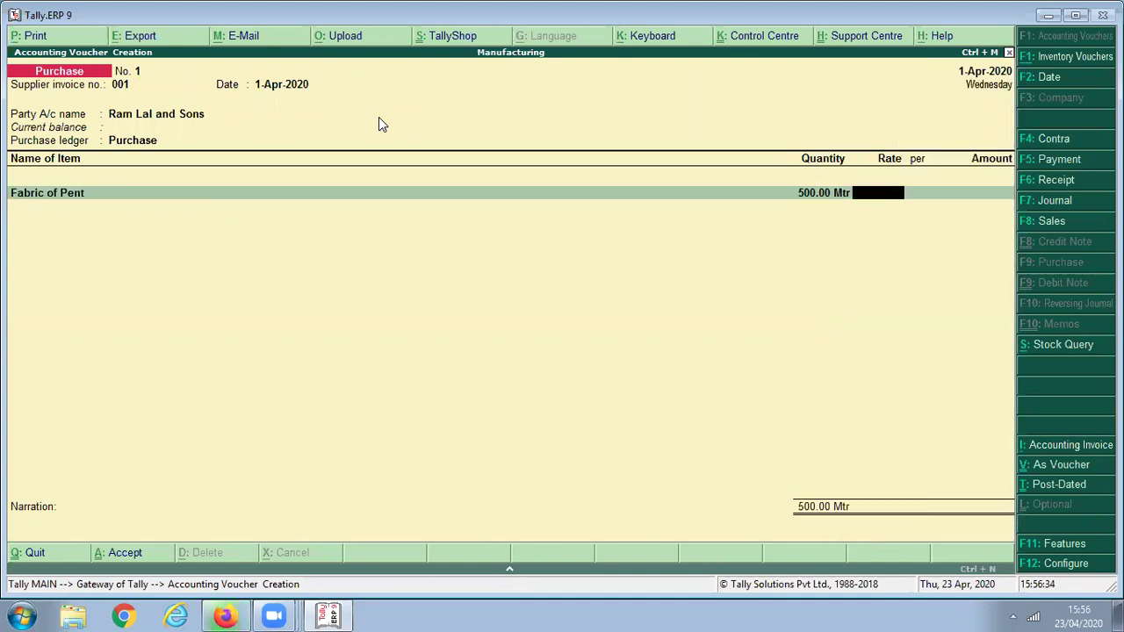
pyautogui.write('300')
pyautogui.press('Return')
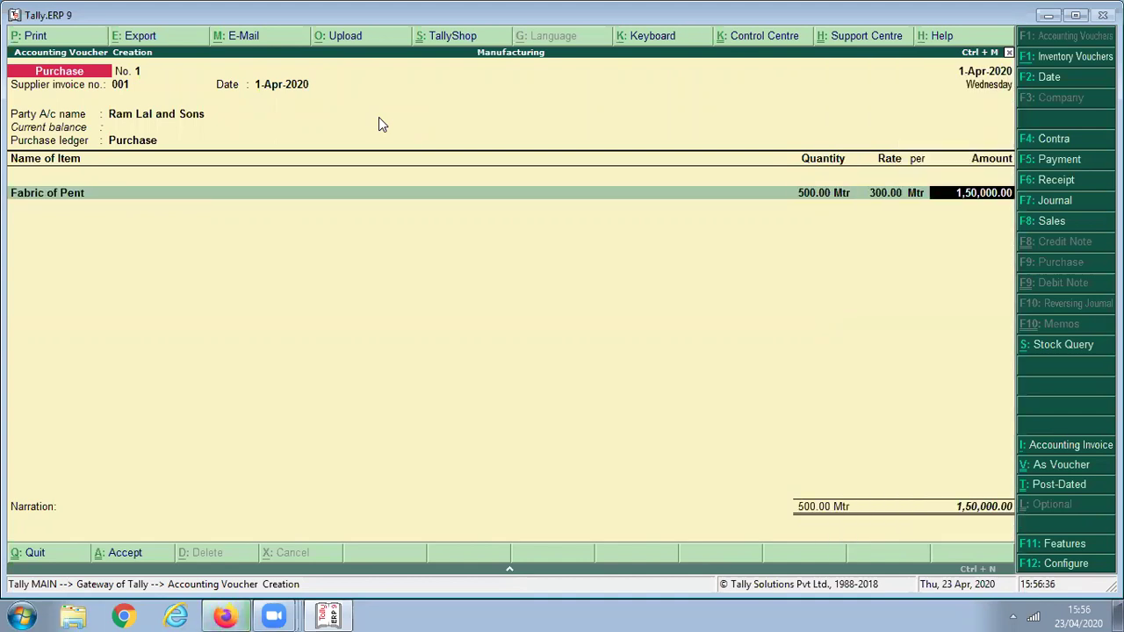
pyautogui.press('Return')
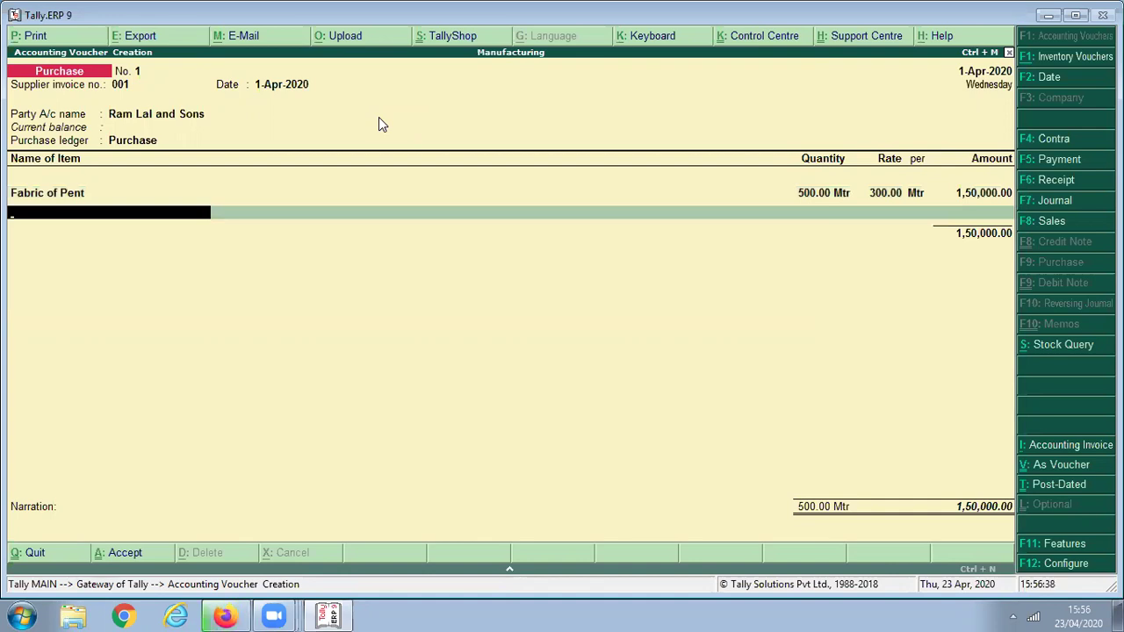
# Add Fabric of Shirt to the purchase voucher with a quantity of 500 Mtr at a rate of 250, and end the item list.
pyautogui.write('Fa')
pyautogui.press('Down')
pyautogui.press('Return')
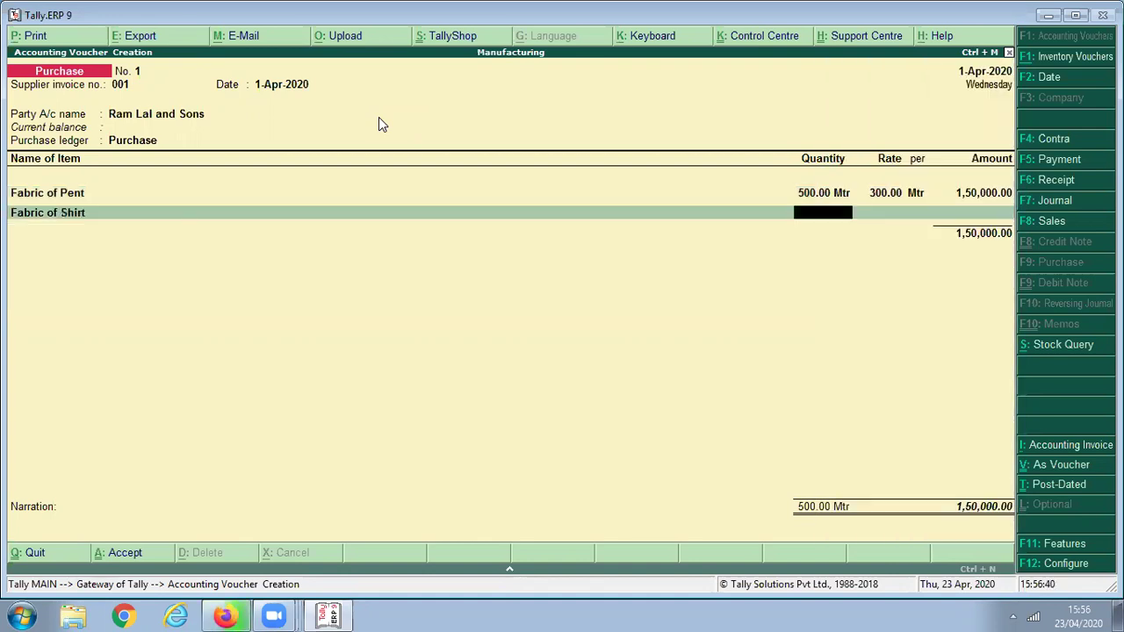
pyautogui.write('500')
pyautogui.press('Return')
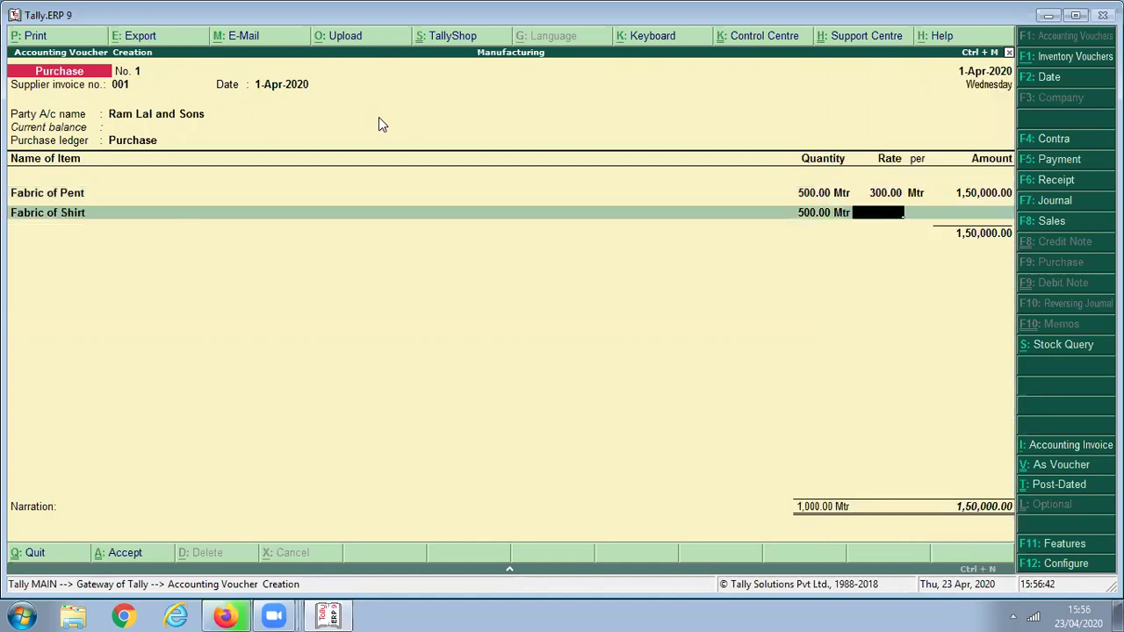
pyautogui.write('250')
pyautogui.press('Return')
pyautogui.press('Return')
pyautogui.press('Return')
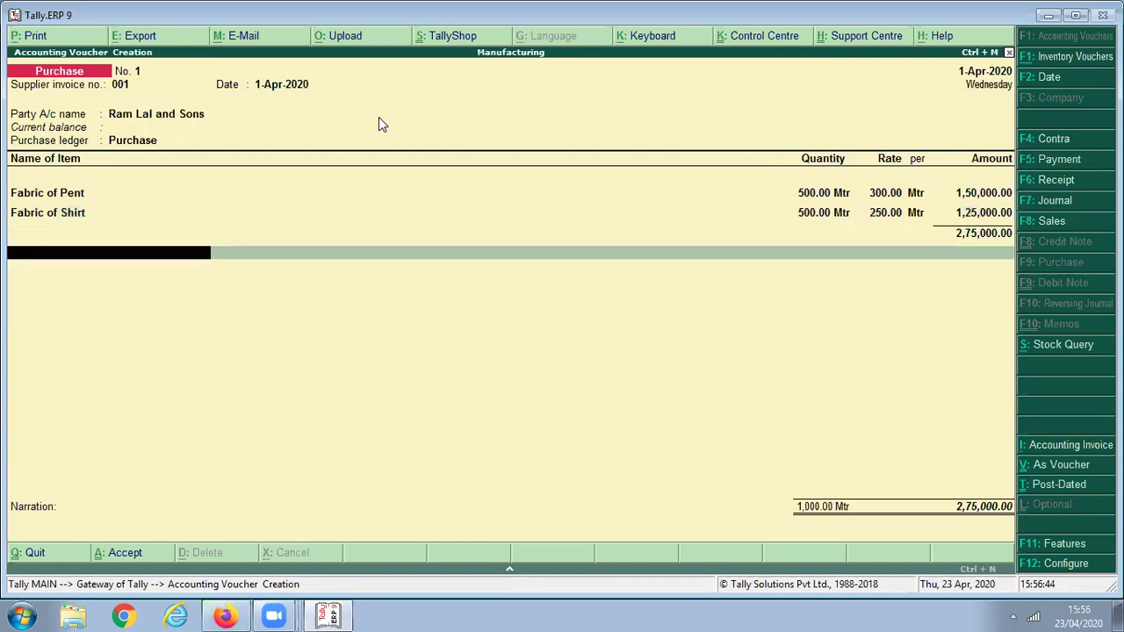
# Save the purchase voucher without a narration and return to the Gateway of Tally.
pyautogui.press('Return')
pyautogui.press('Return')
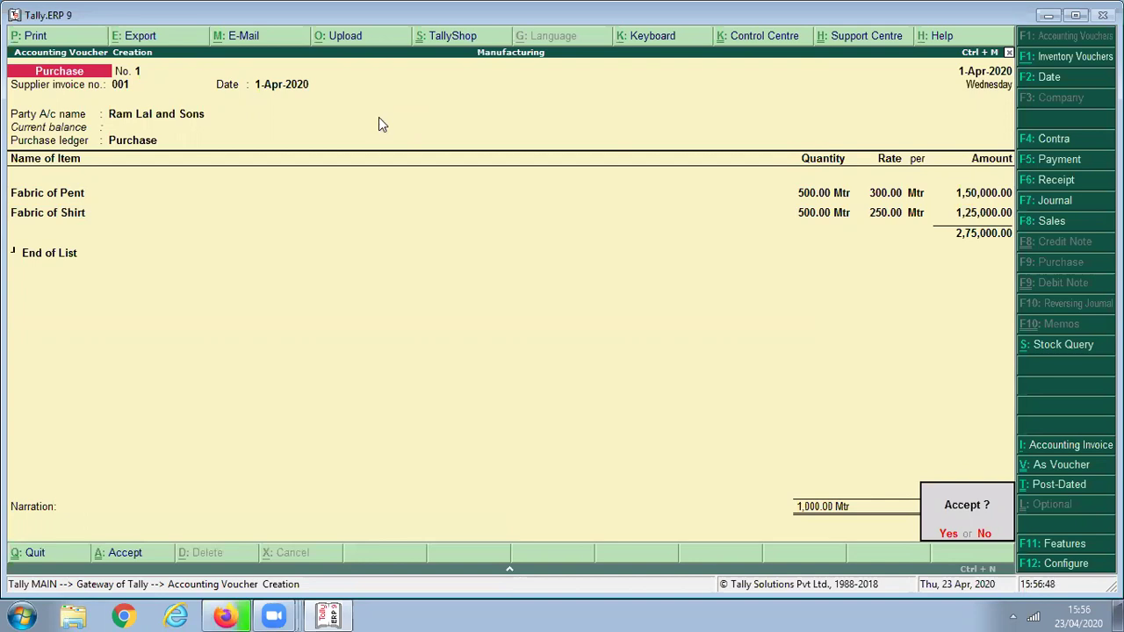
pyautogui.press('Return')
pyautogui.press('Escape')
pyautogui.press('Return')
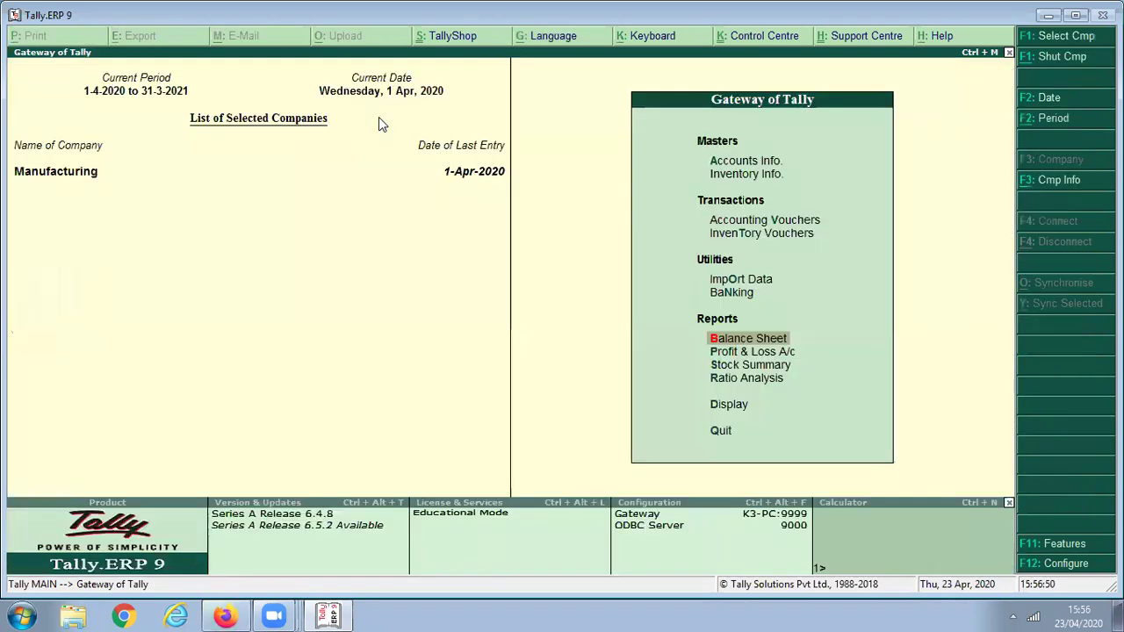
# Review the closing balances of the fabric items in the Stock Summary report.
pyautogui.press('s')
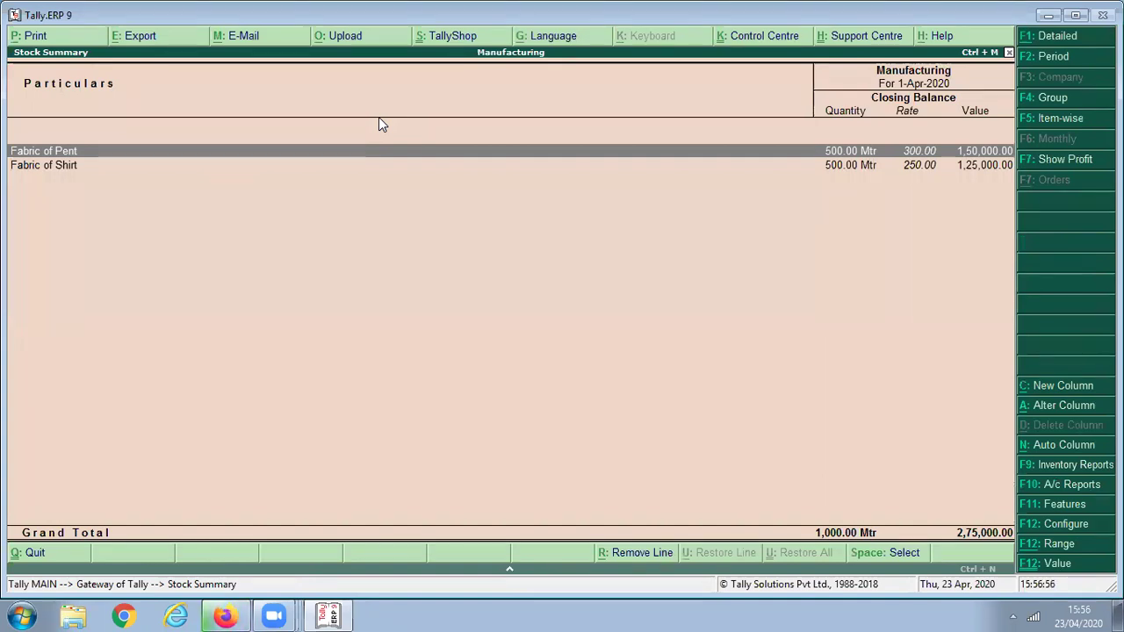
pyautogui.press('Escape')
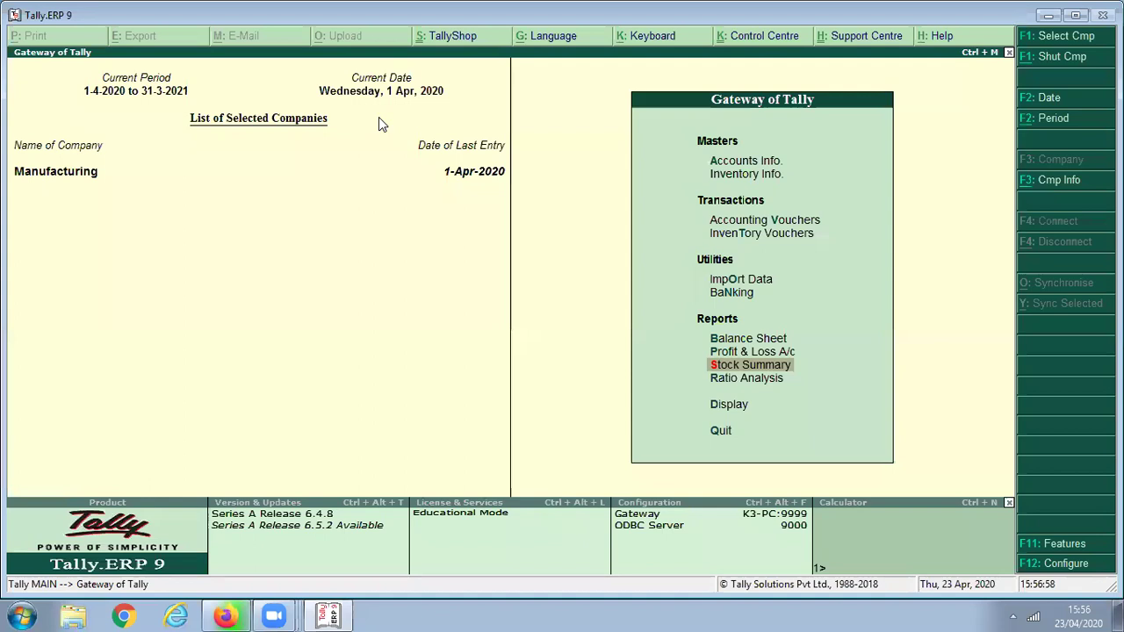
# Start a stock journal inventory voucher and switch its voucher type to Manufacturing.
pyautogui.press('Up')
pyautogui.press('Up')
pyautogui.hotkey('alt', 'F7')
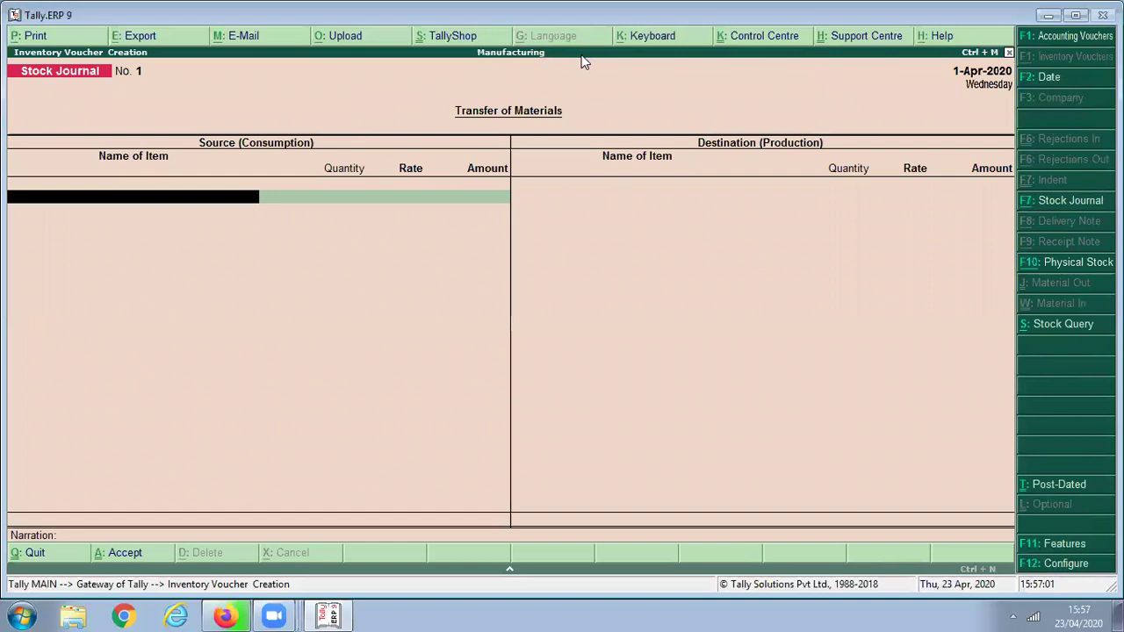
pyautogui.click(1058, 207)
pyautogui.press('Up')
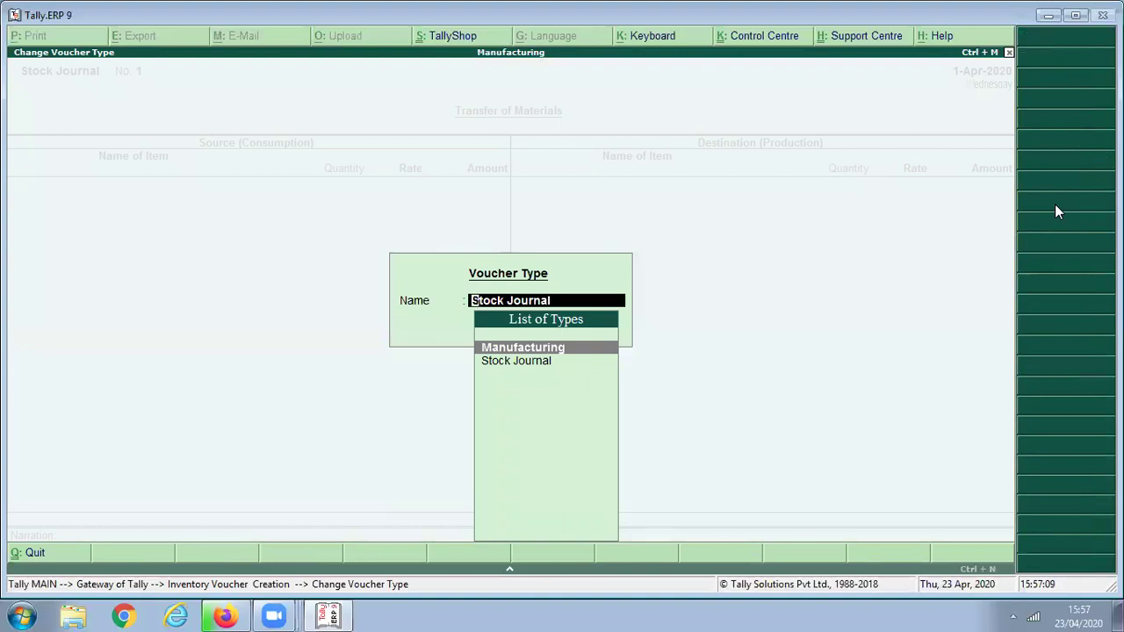
pyautogui.press('Return')
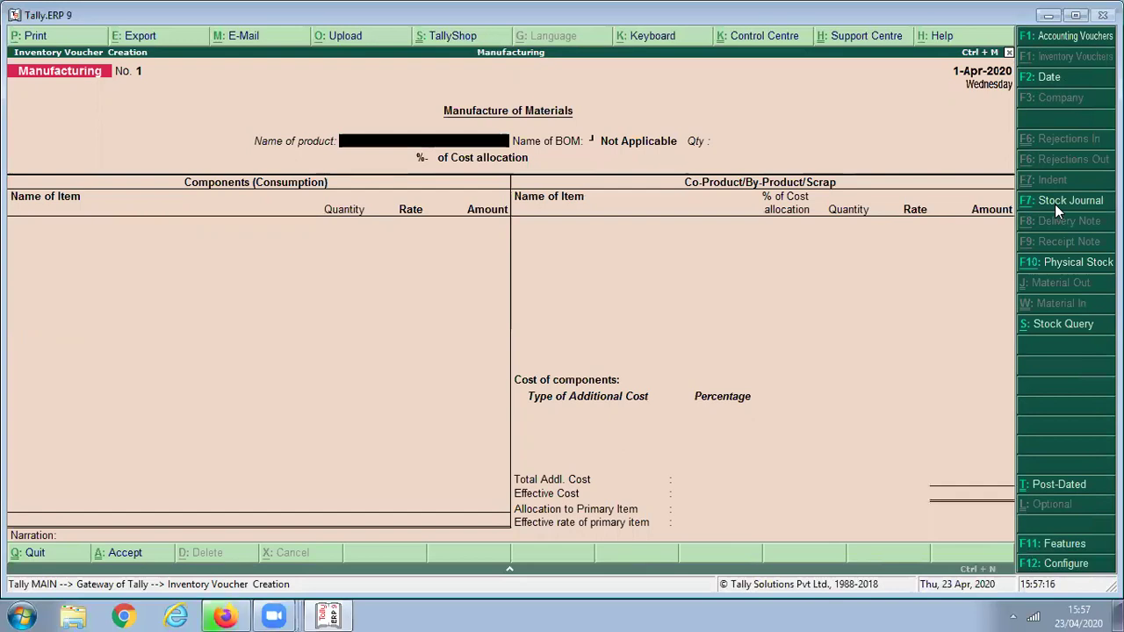
# Set the manufactured product to Formal Suit using the L Size BOM, with a quantity of 10 Pcs.
pyautogui.write('Fo')
pyautogui.press('Return')
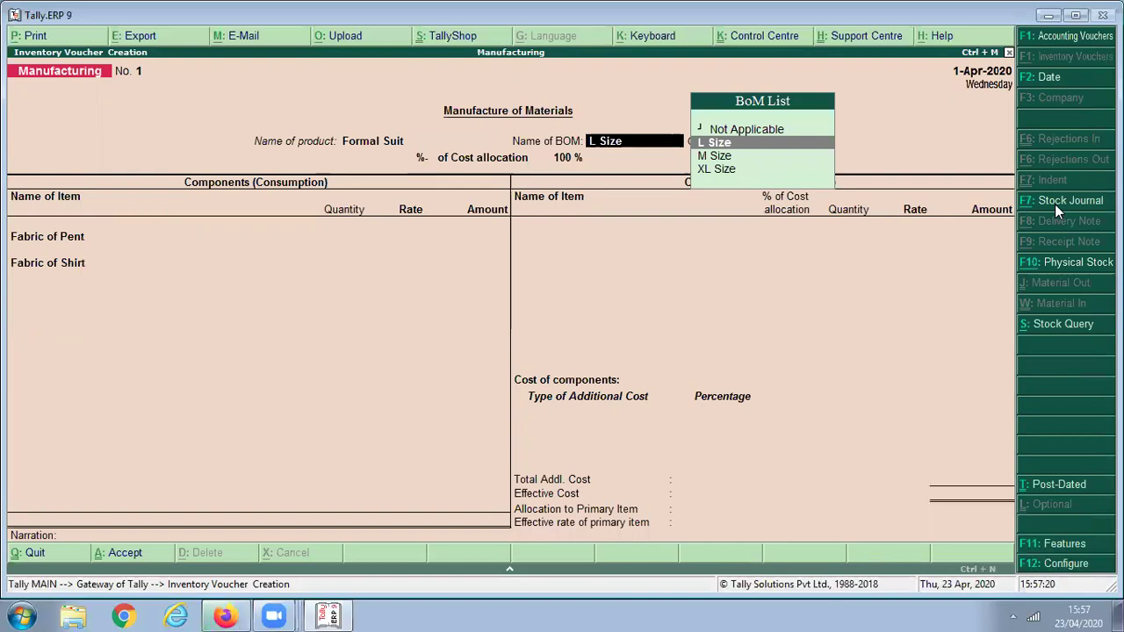
pyautogui.press('Return')
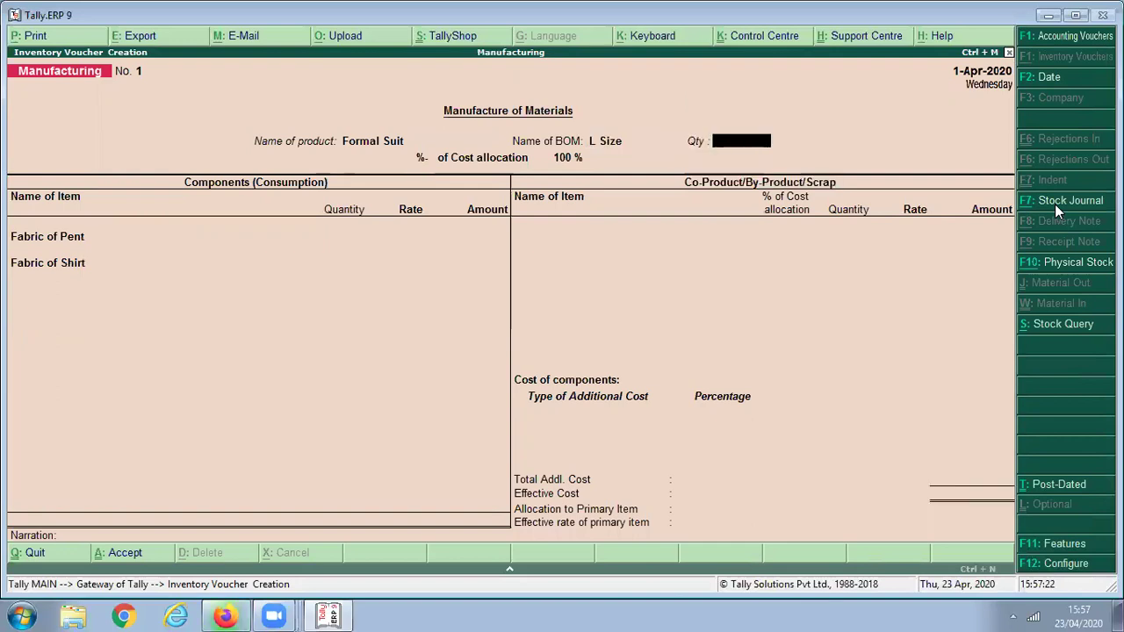
pyautogui.write('10')
pyautogui.press('Return')
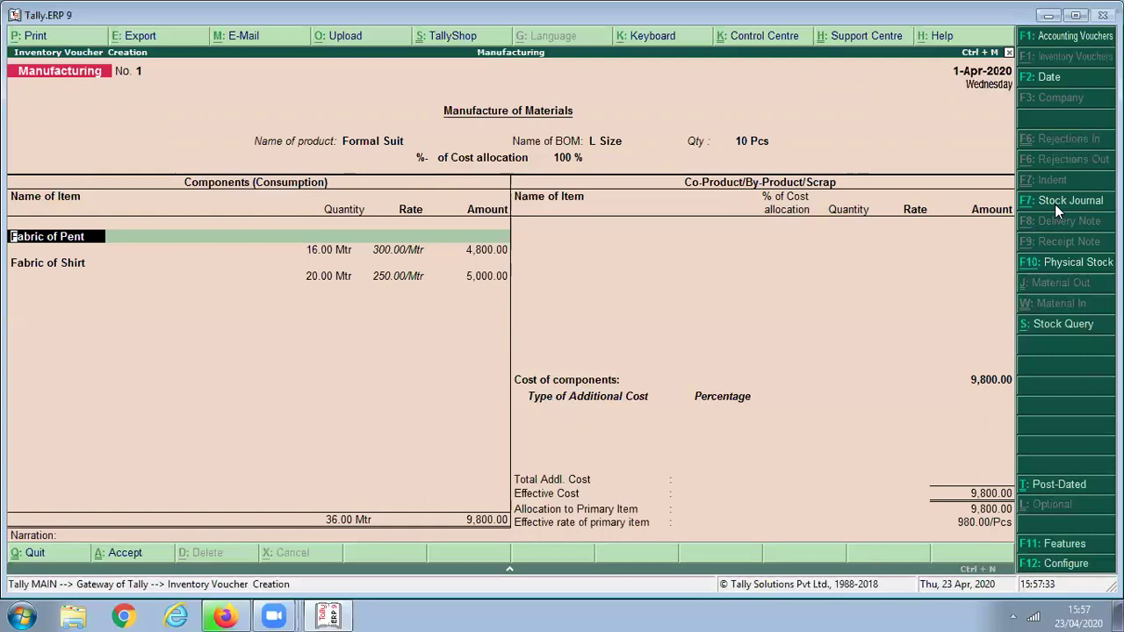
# Accept the Fabric of Pent and Fabric of Shirt component lines as filled in, and end the co-product list without entries.
pyautogui.press('Return')
pyautogui.press('Return')
pyautogui.press('Return')
pyautogui.press('Return')
pyautogui.press('Return')
pyautogui.press('Return')
pyautogui.press('Return')
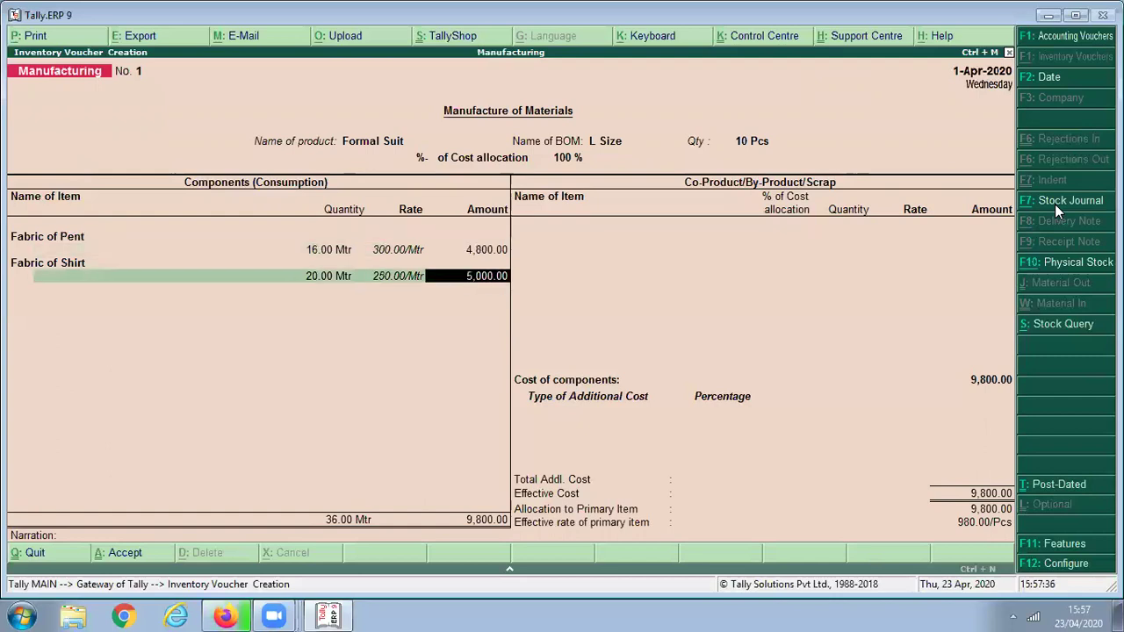
pyautogui.press('Return')
pyautogui.press('Return')
pyautogui.press('Return')
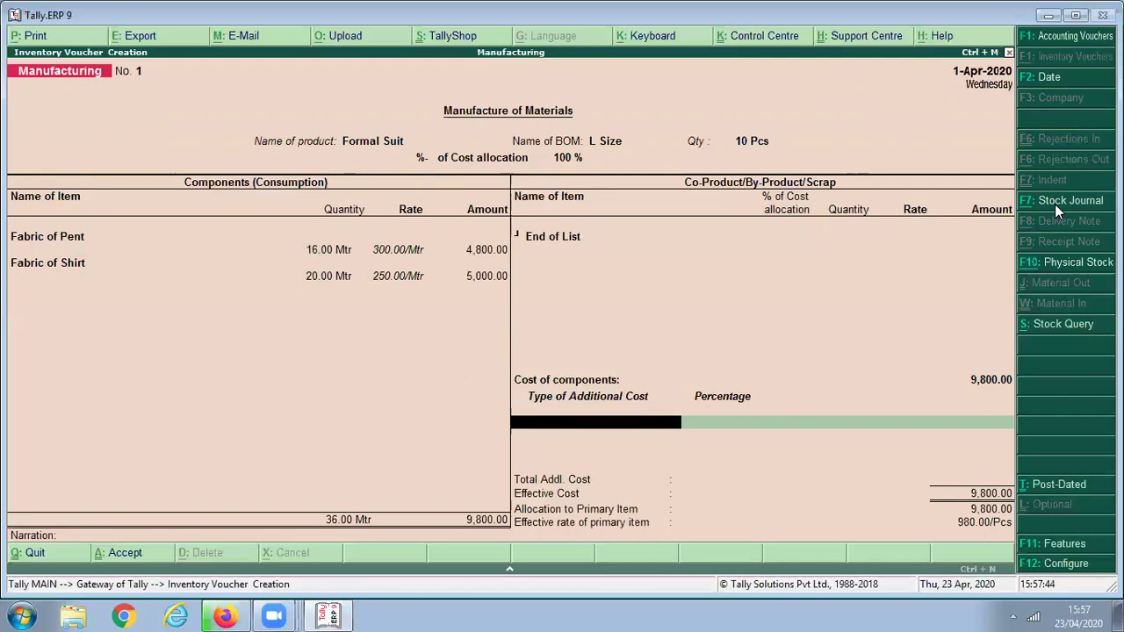
# Create a ledger named Stiching Charges under Direct Expenses from the additional cost field of the voucher.
pyautogui.hotkey('alt', 'c')
pyautogui.write('St')
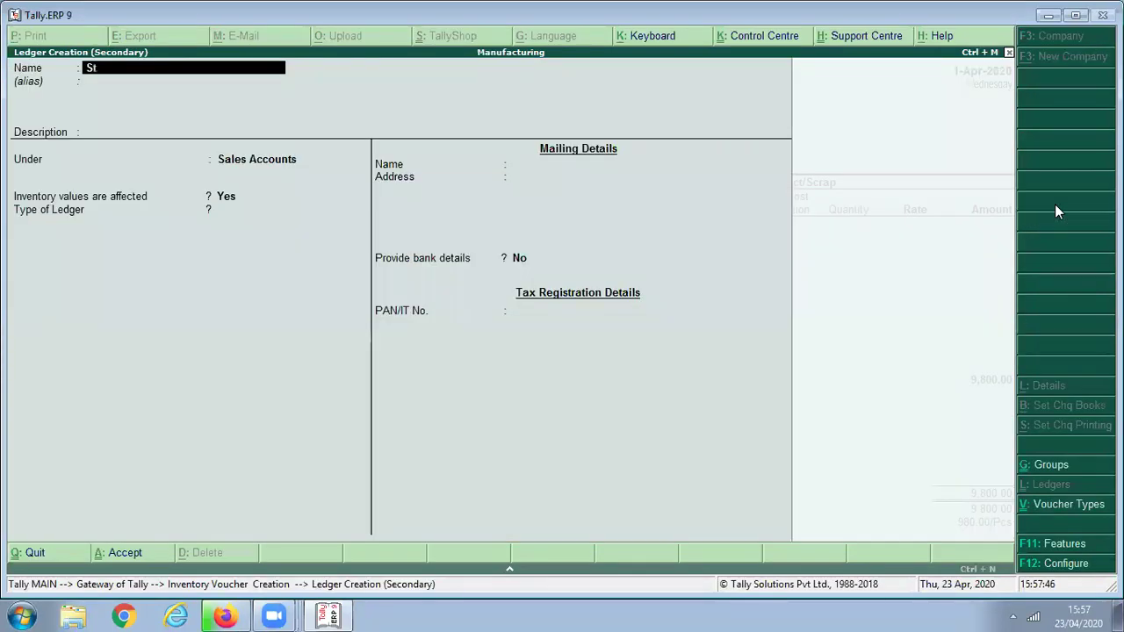
pyautogui.write('iching Ch')
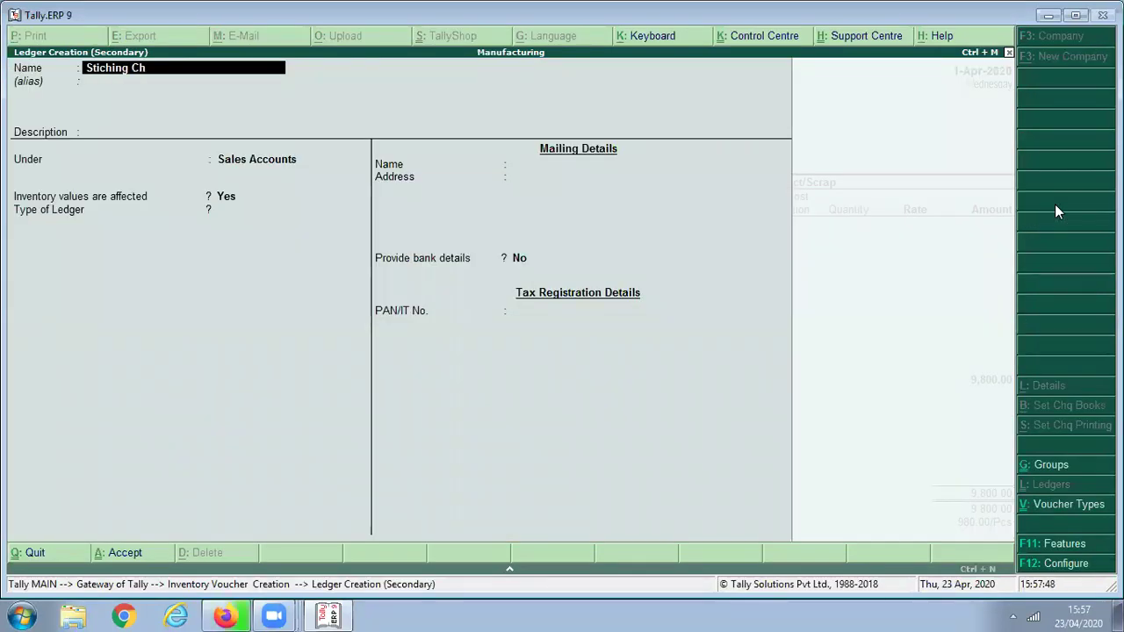
pyautogui.write('arges')
pyautogui.press('Return')
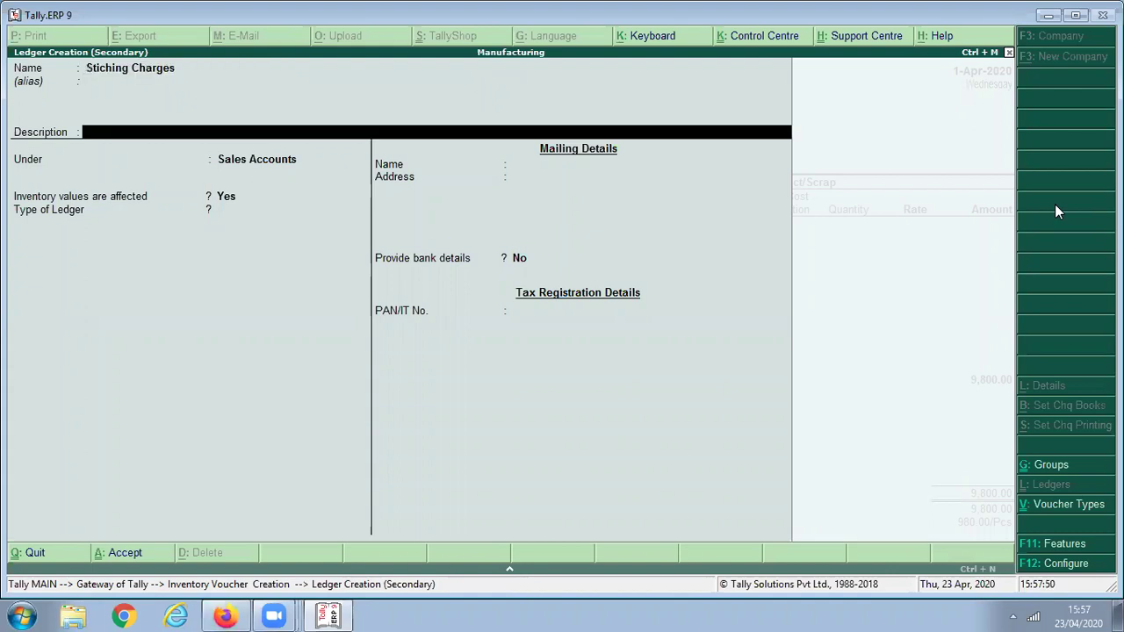
pyautogui.press('Return')
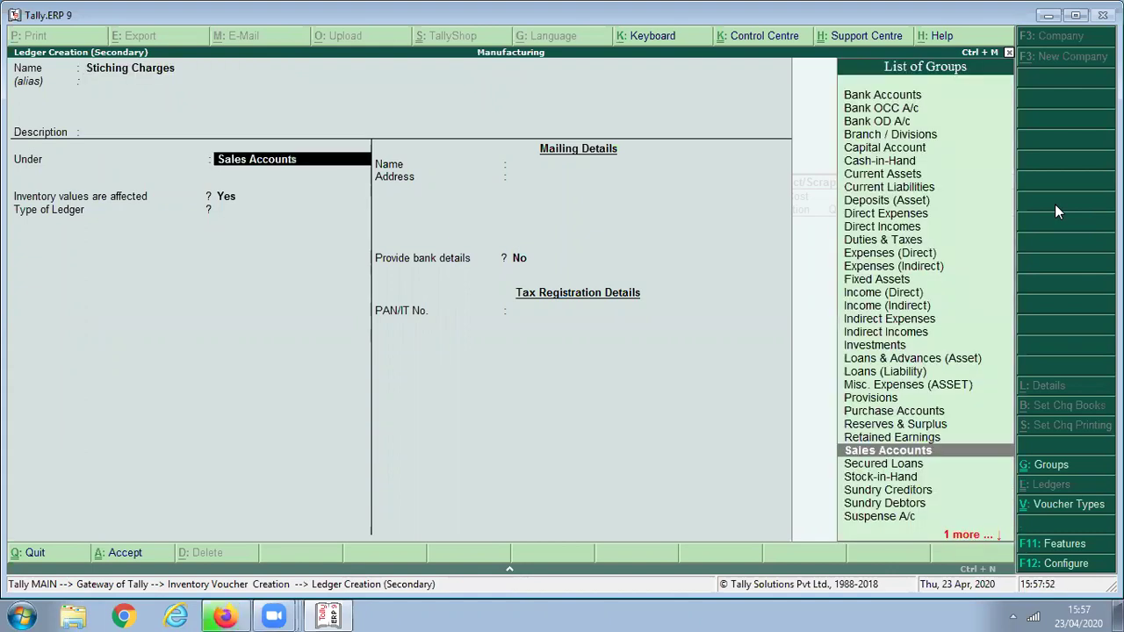
pyautogui.write('Dire')
pyautogui.press('Return')
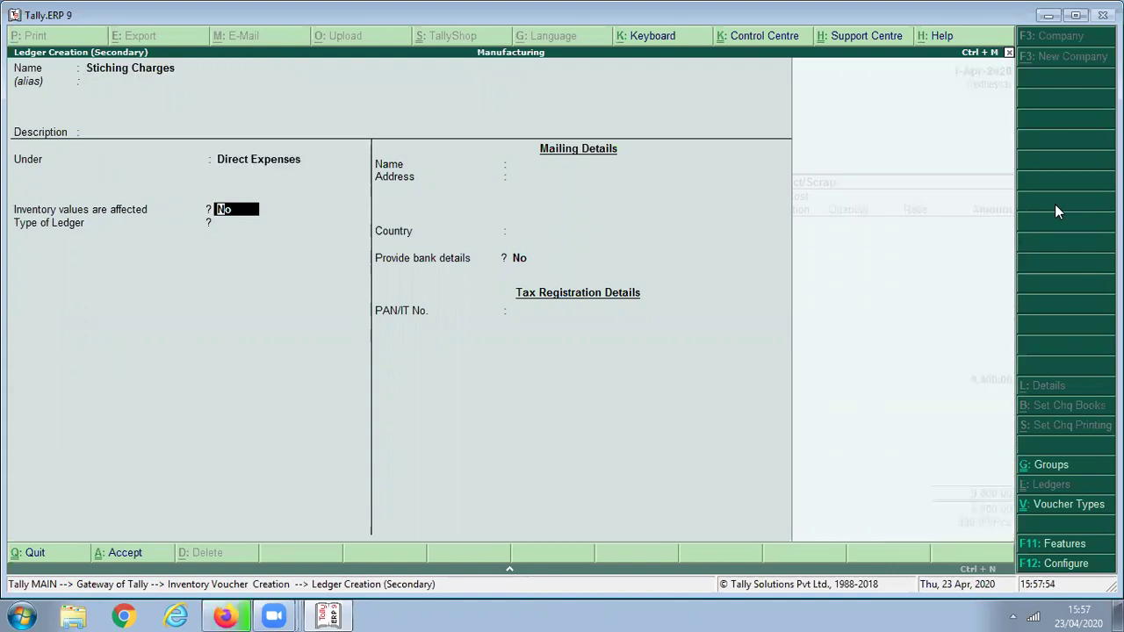
pyautogui.hotkey('ctrl', 'a')
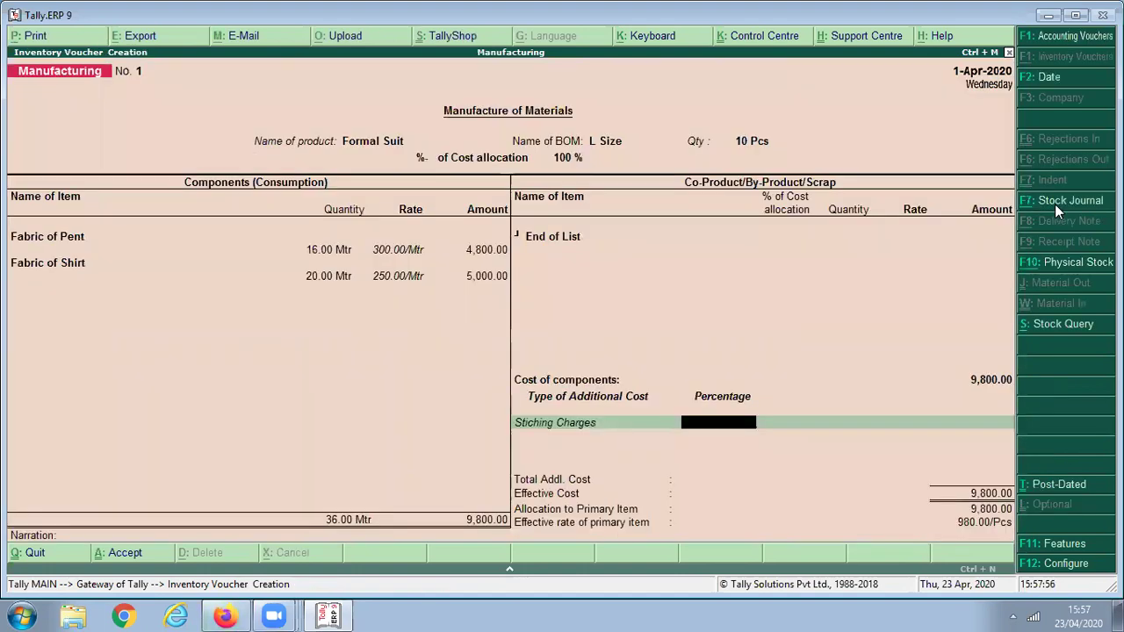
# Reopen the Stiching Charges ledger for alteration, reselect Direct Expenses as its group, and save it.
pyautogui.press('BackSpace')
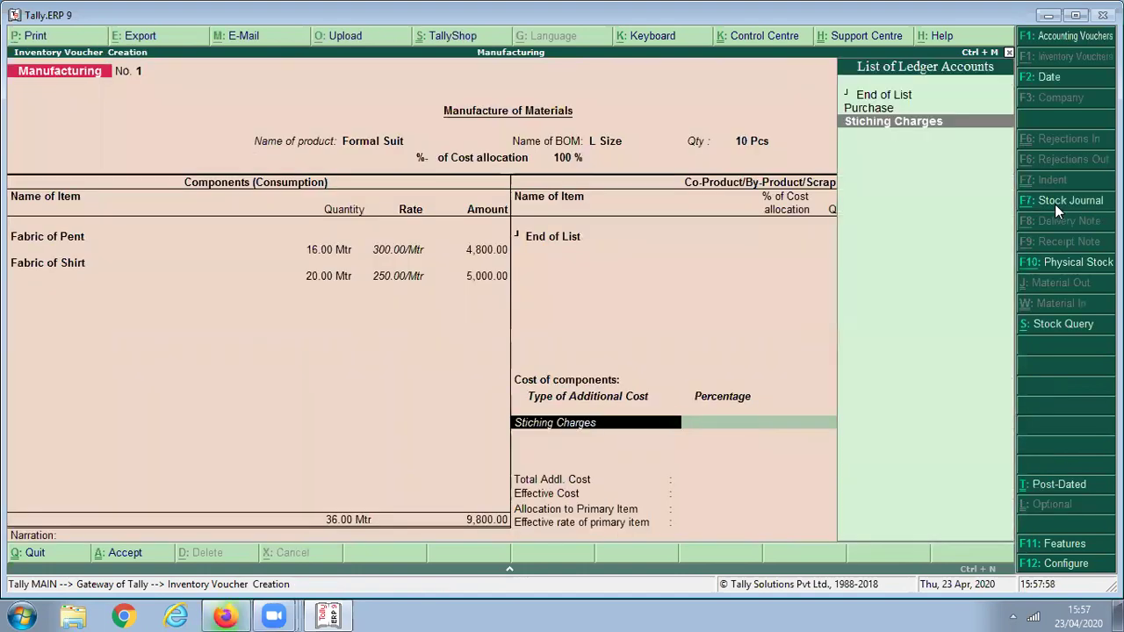
pyautogui.hotkey('ctrl', 'Return')
pyautogui.press('Return')
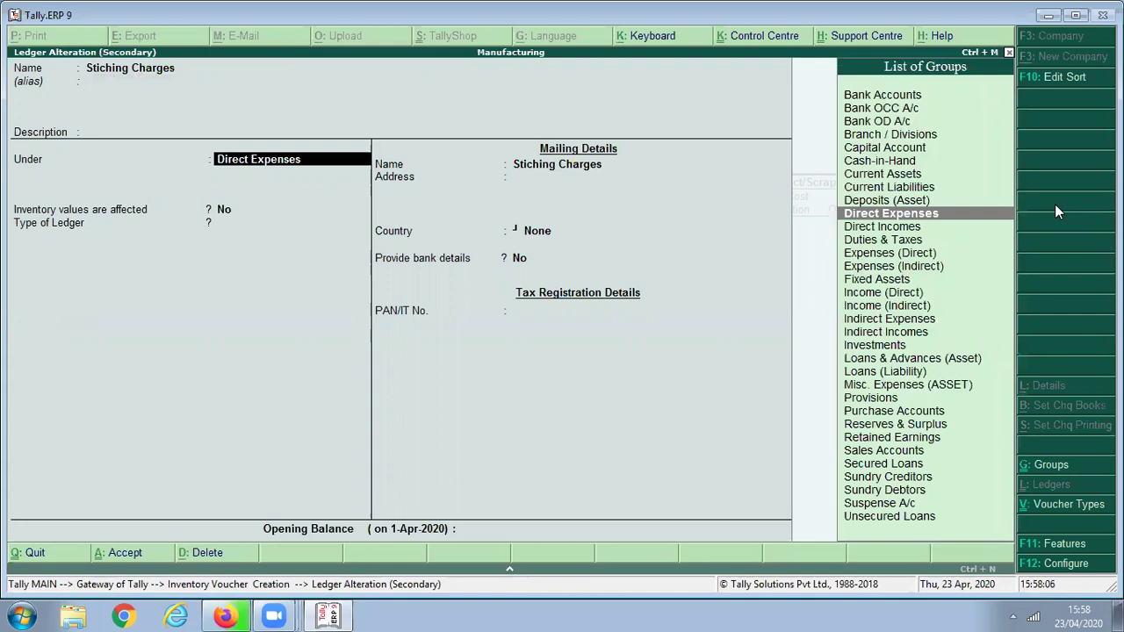
pyautogui.write('Dire')
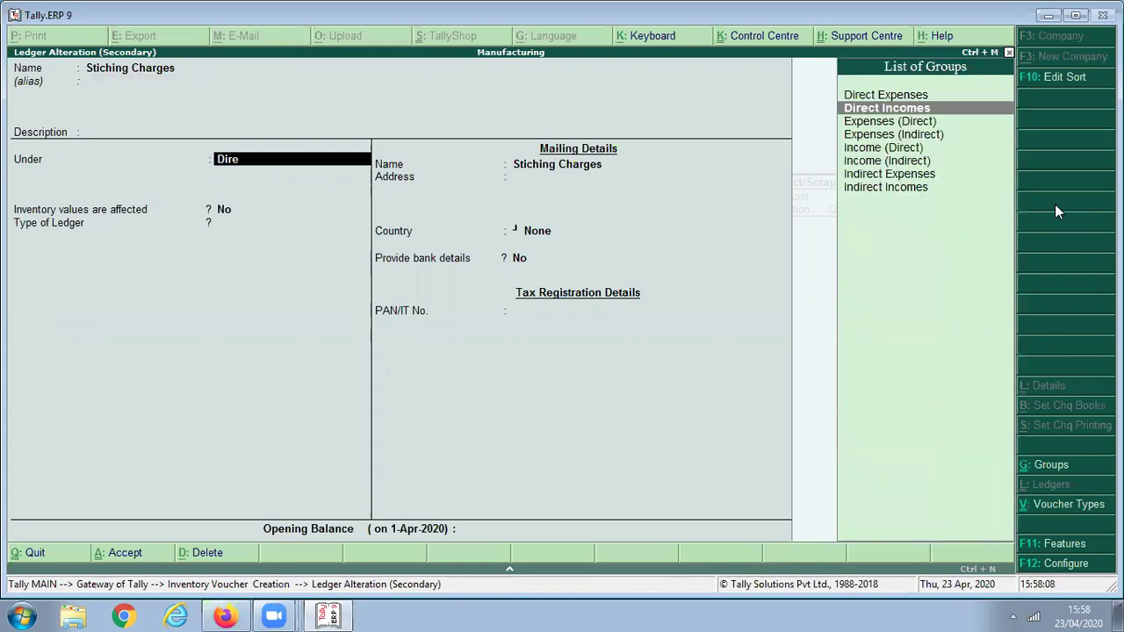
pyautogui.press('Return')
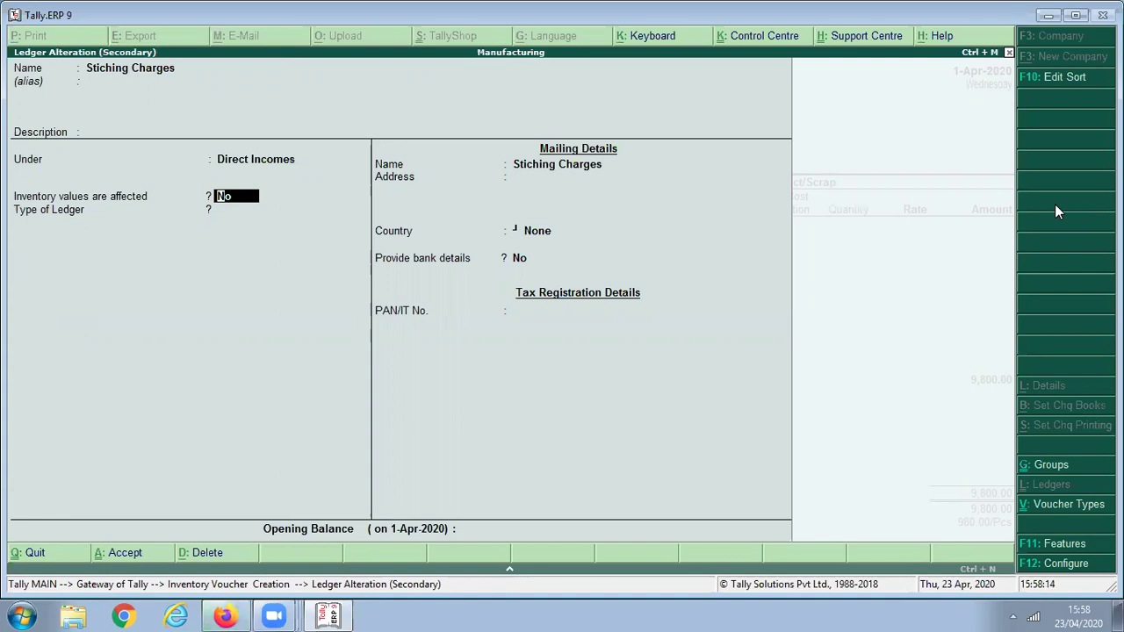
pyautogui.press('BackSpace')
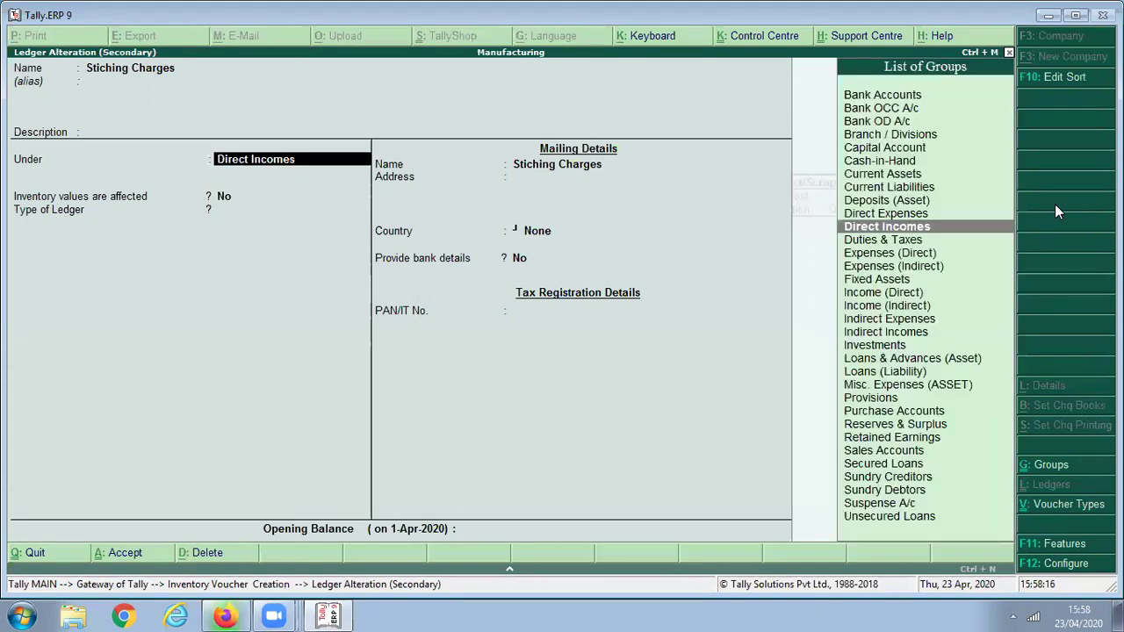
pyautogui.press('Up')
pyautogui.press('Return')
pyautogui.press('Return')
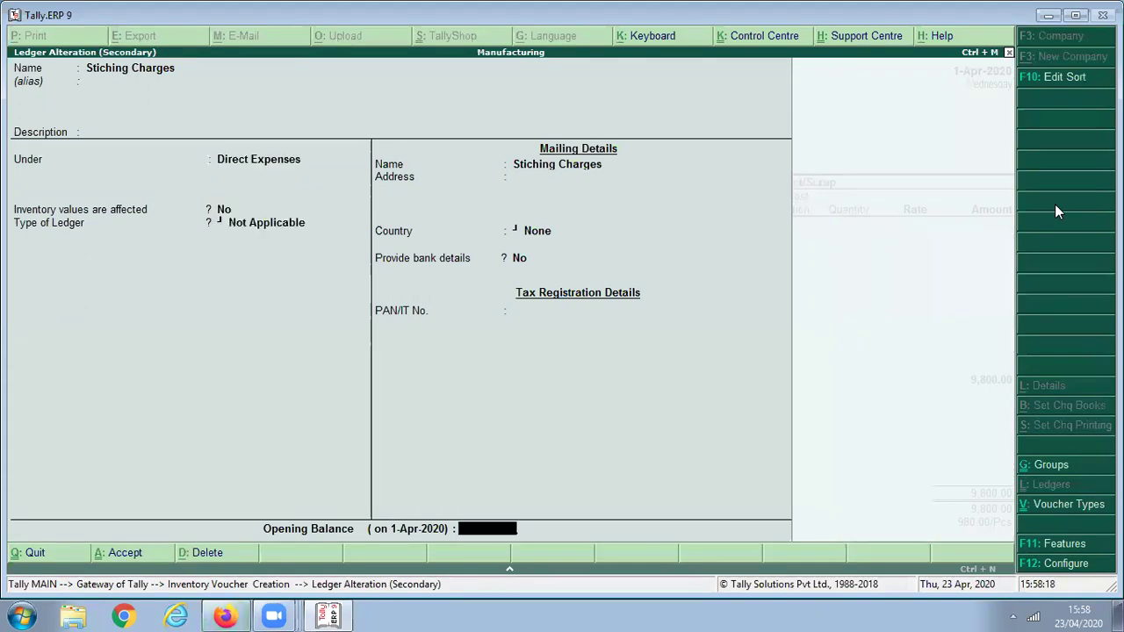
pyautogui.press('Return')
pyautogui.press('Return')
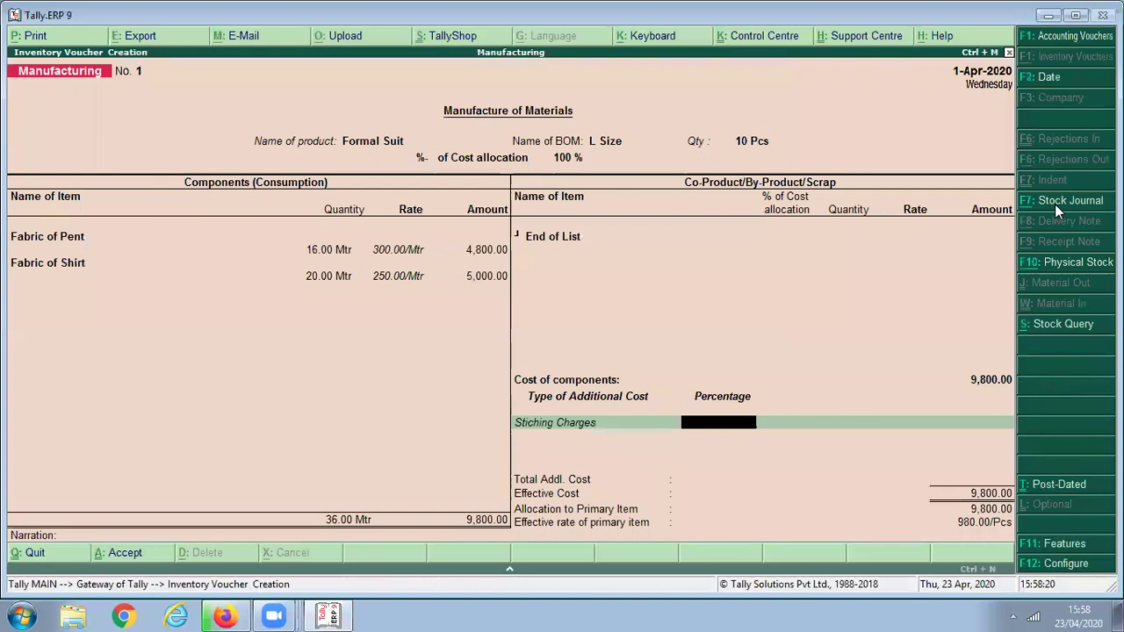
# Enter 4000 as the Stiching Charges additional cost, leaving the percentage blank.
pyautogui.press('Return')
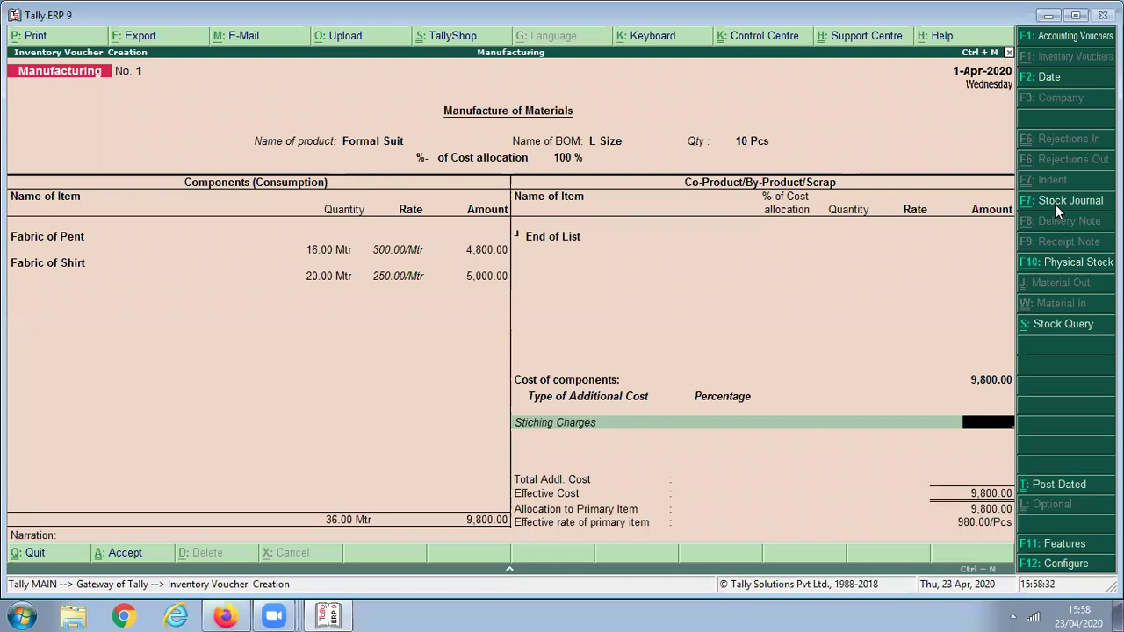
pyautogui.write('4000')
pyautogui.press('Return')
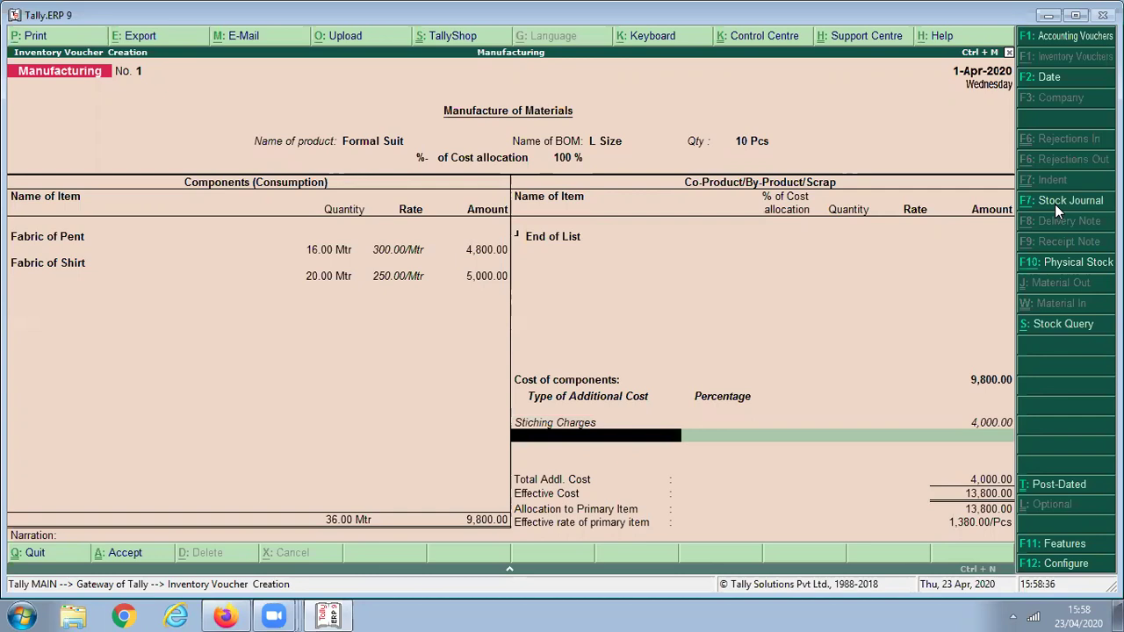
# Create a second additional cost ledger named Alteration Charges under Direct Expenses, keeping the default options.
pyautogui.hotkey('alt', 'c')
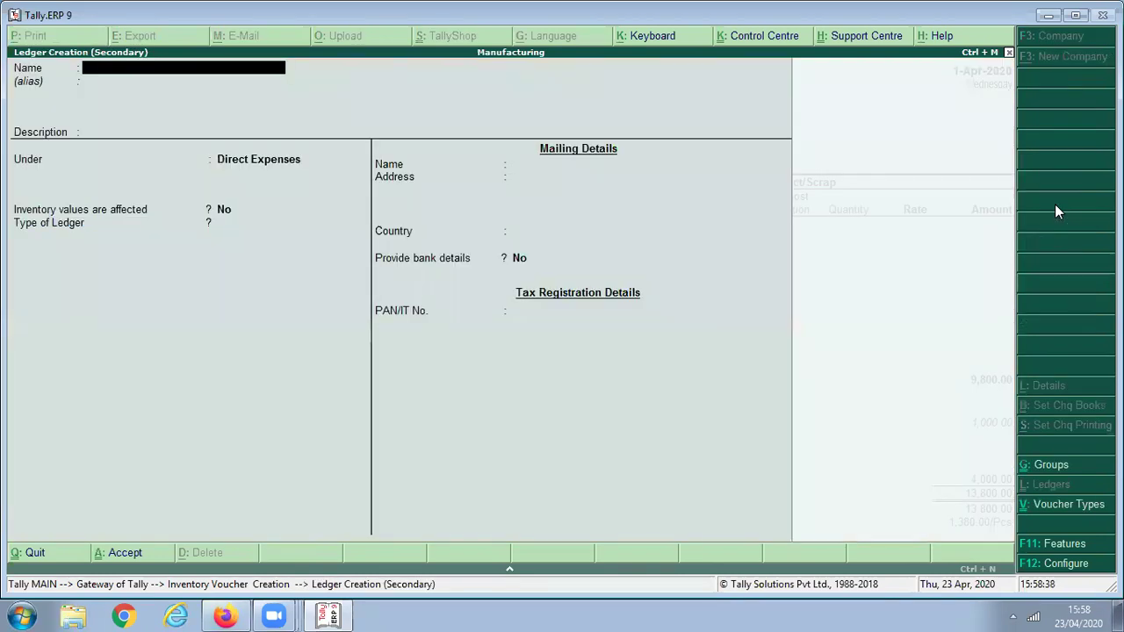
pyautogui.write('Ale')
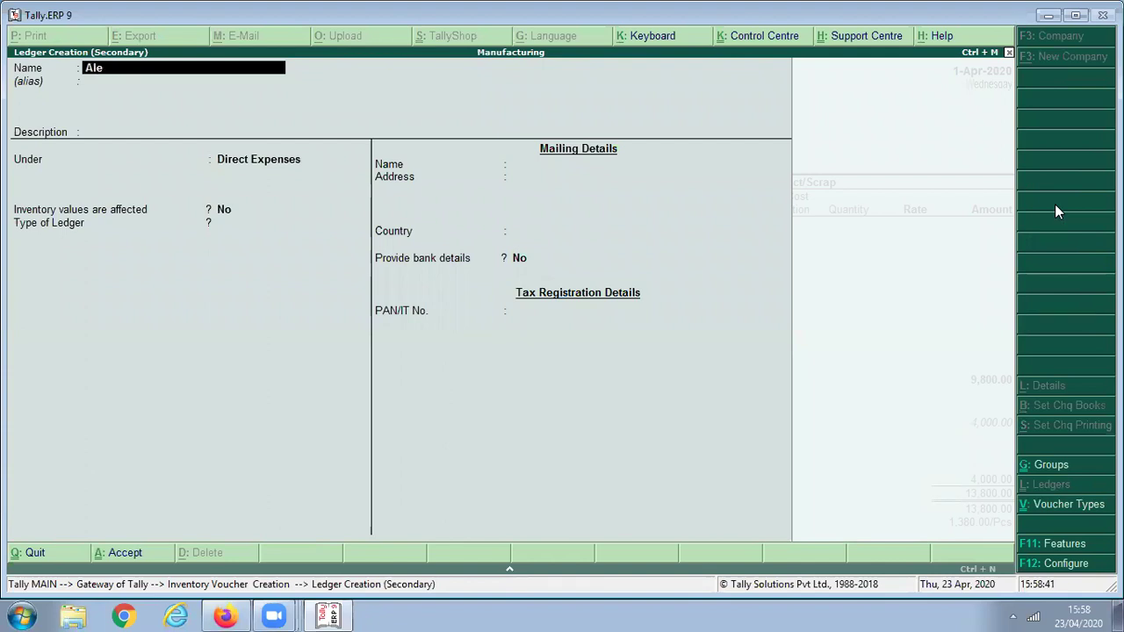
pyautogui.press('BackSpace')
pyautogui.write('tera')
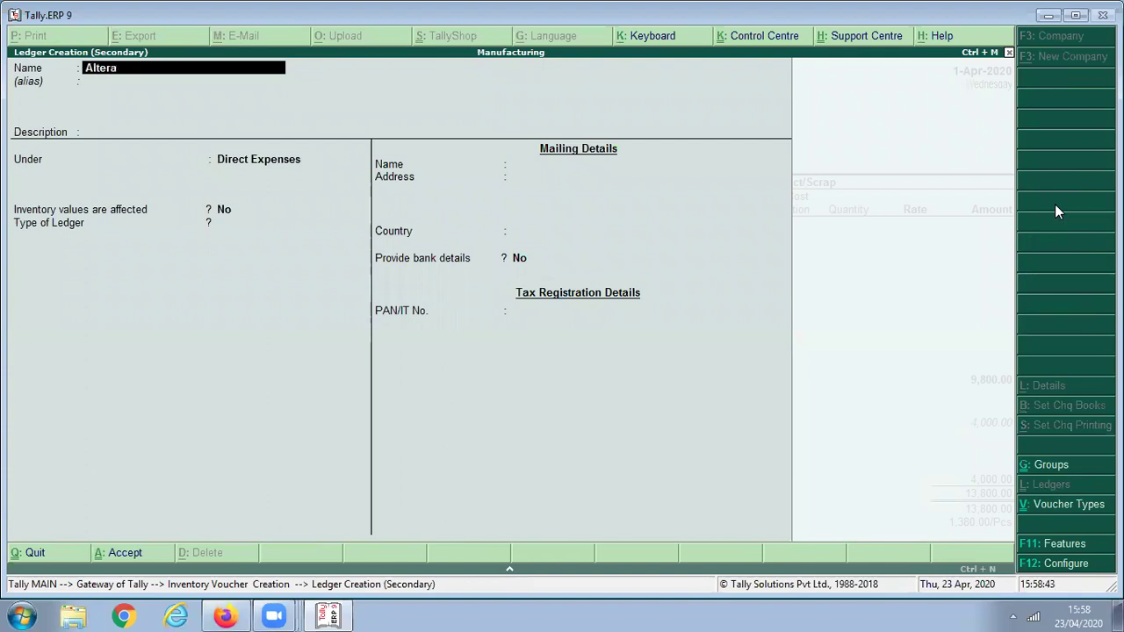
pyautogui.write('tion charges')
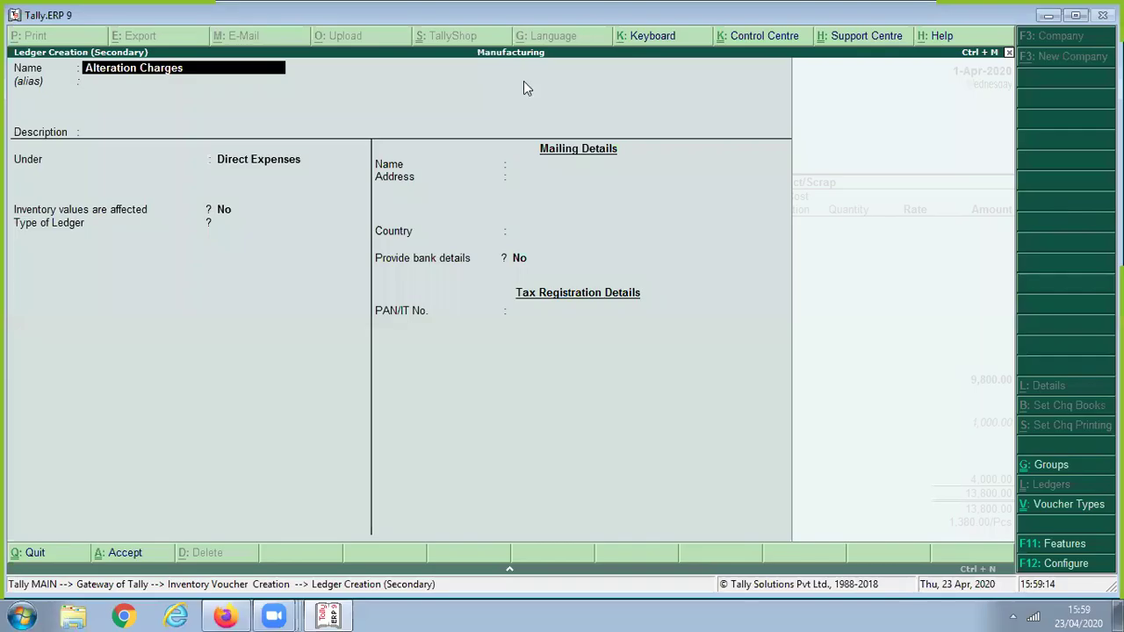
pyautogui.press('Return')
pyautogui.press('Return')
pyautogui.press('Return')
pyautogui.press('Return')
pyautogui.press('Return')
pyautogui.press('Return')
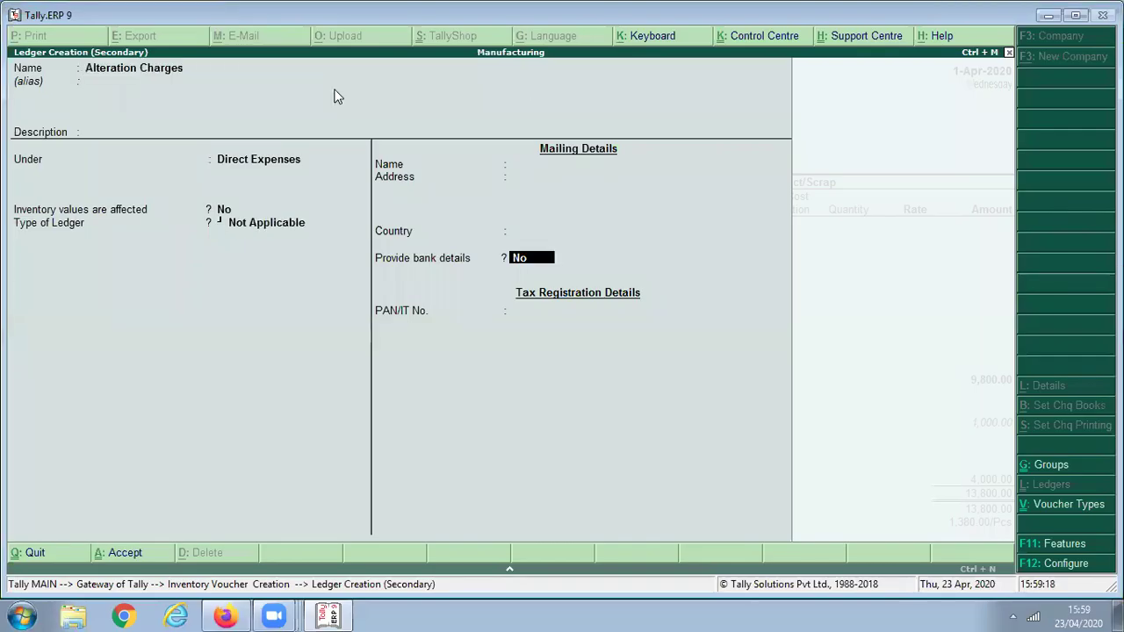
pyautogui.press('Return')
pyautogui.press('Return')
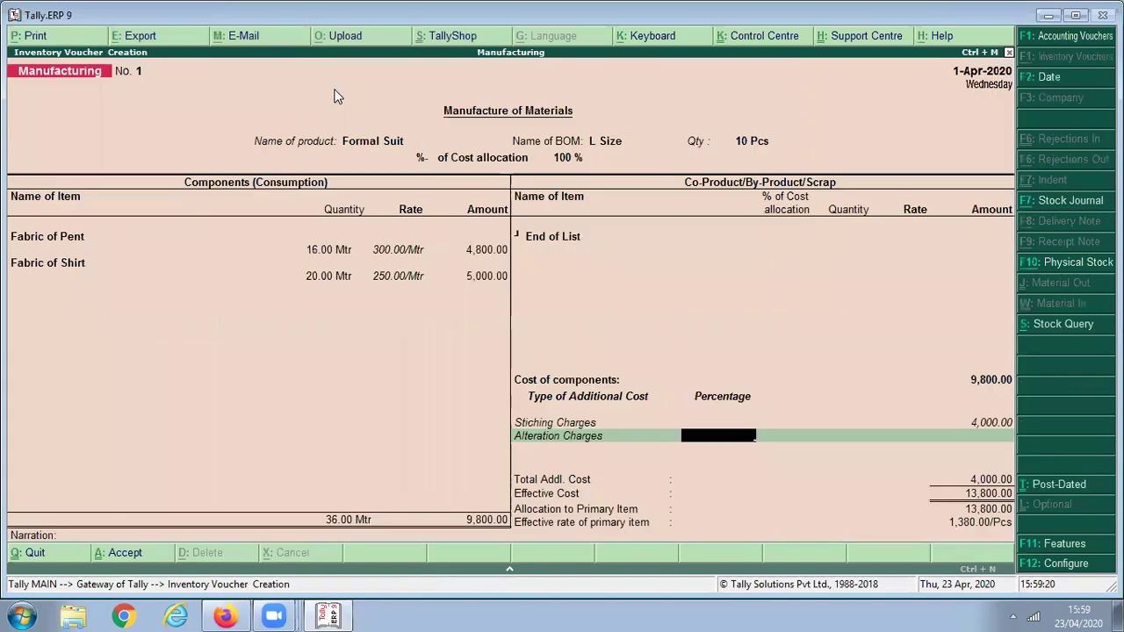
# Enter 500 as the Alteration Charges additional cost, leaving the percentage blank.
pyautogui.press('Return')
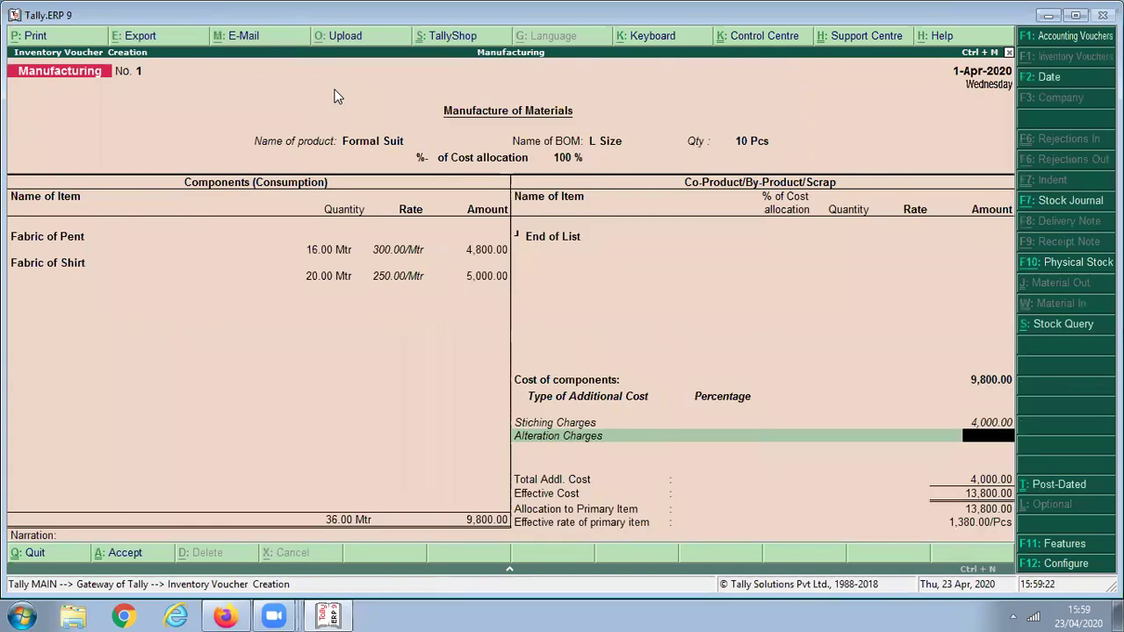
pyautogui.write('500')
pyautogui.press('Return')
# Create a third additional cost ledger named Packing Exp under Direct Expenses, keeping the default options.
pyautogui.hotkey('alt', 'c')
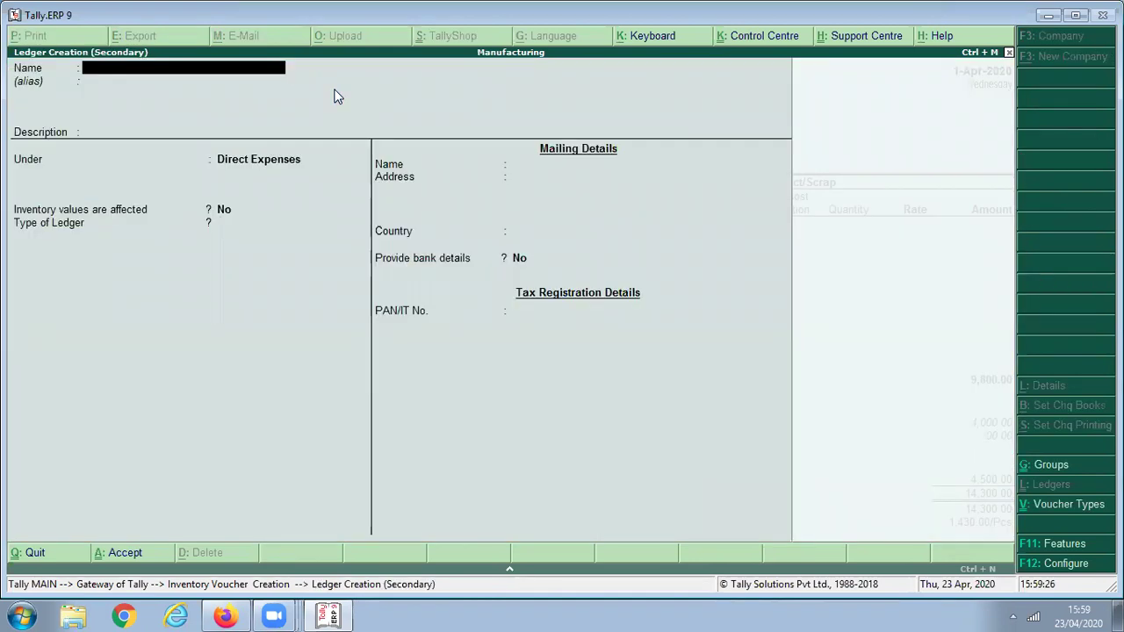
pyautogui.write('Packing Exp')
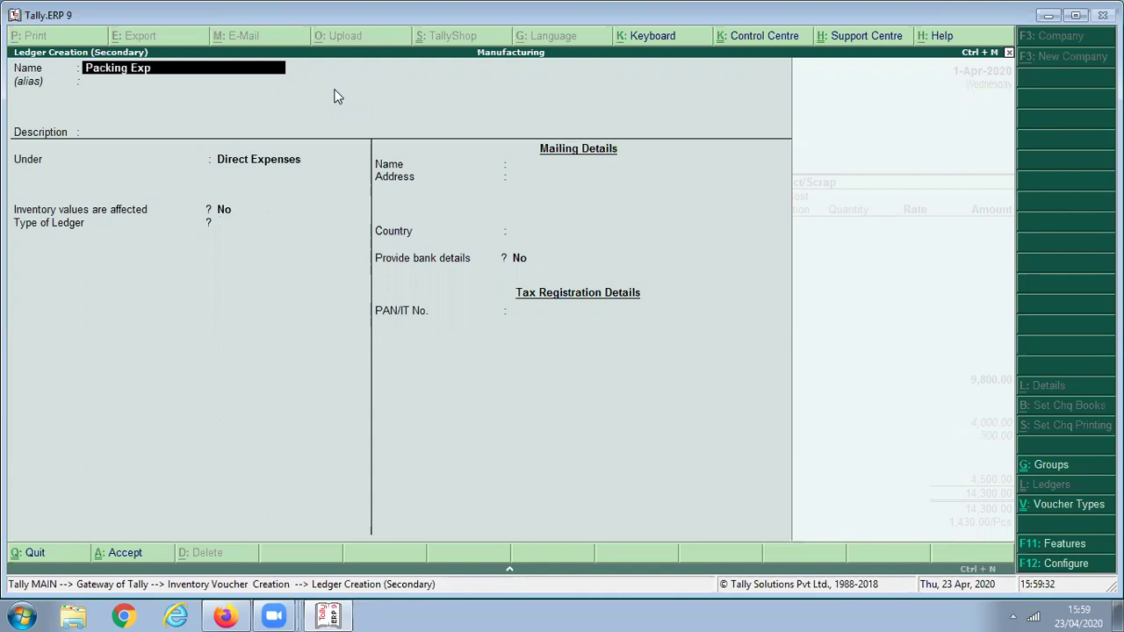
pyautogui.press('Return')
pyautogui.press('Return')
pyautogui.press('Return')
pyautogui.press('Return')
pyautogui.press('Return')
pyautogui.press('Return')
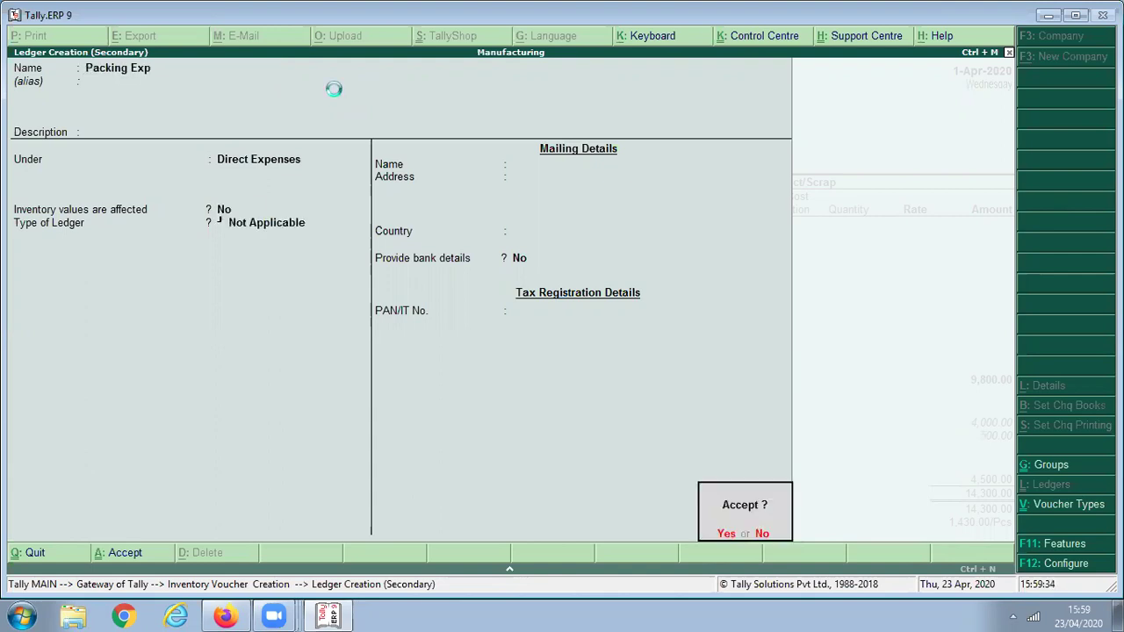
pyautogui.press('Return')
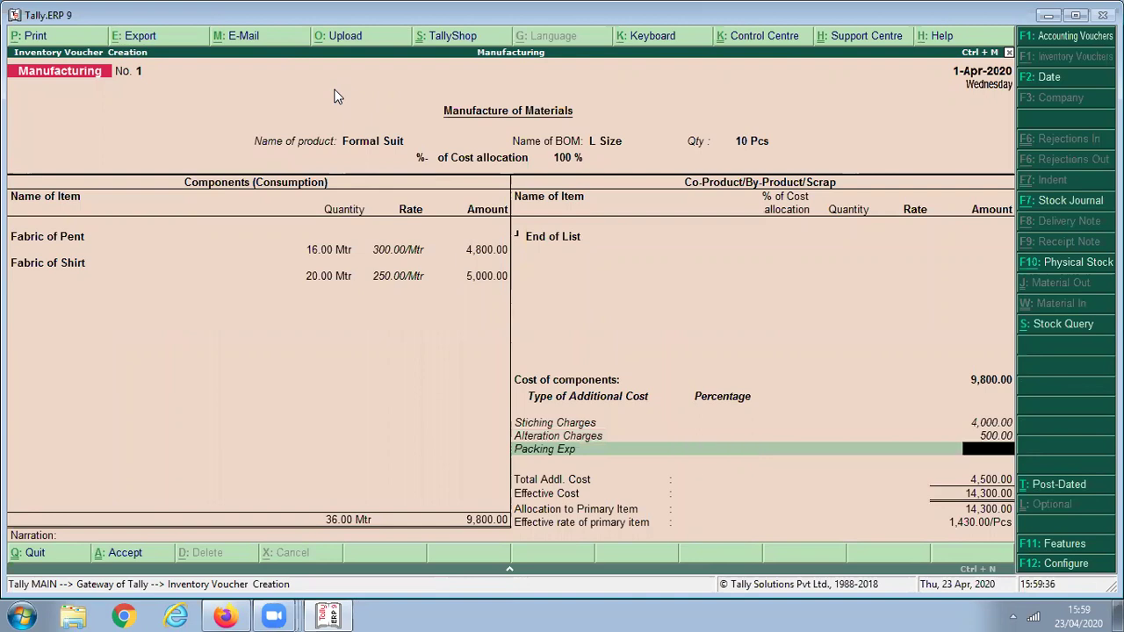
# Enter 1000 as the Packing Exp additional cost.
pyautogui.write('5')
pyautogui.press('BackSpace')
pyautogui.write('1000')
pyautogui.press('Return')
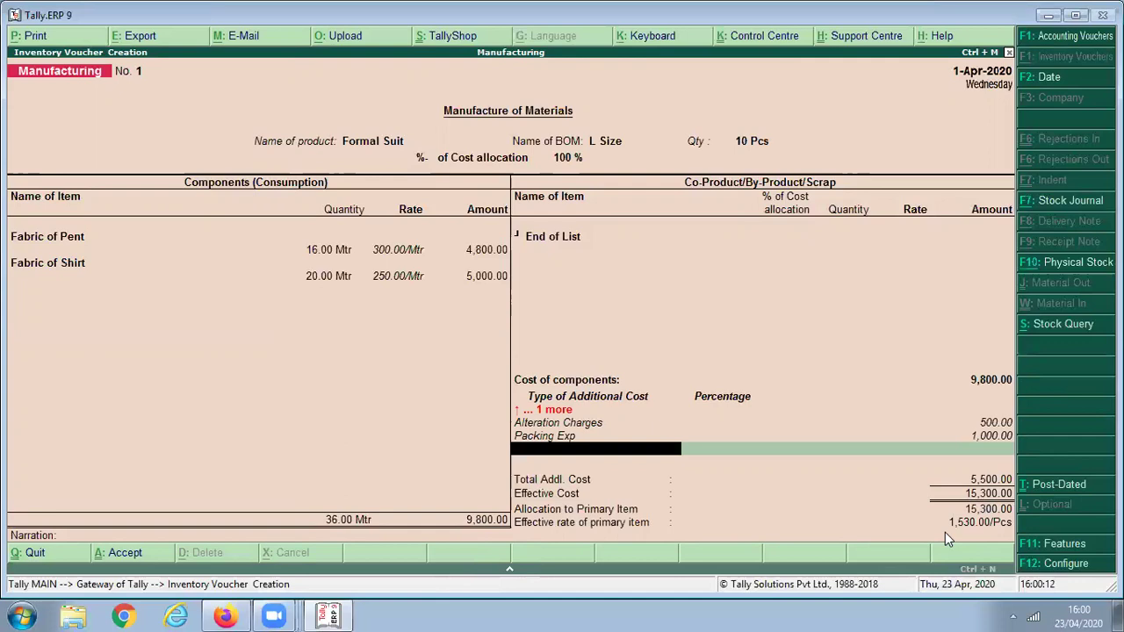
# End the additional cost list, save the manufacturing voucher without a narration, and return to the Gateway of Tally.
pyautogui.press('Return')
pyautogui.press('Return')
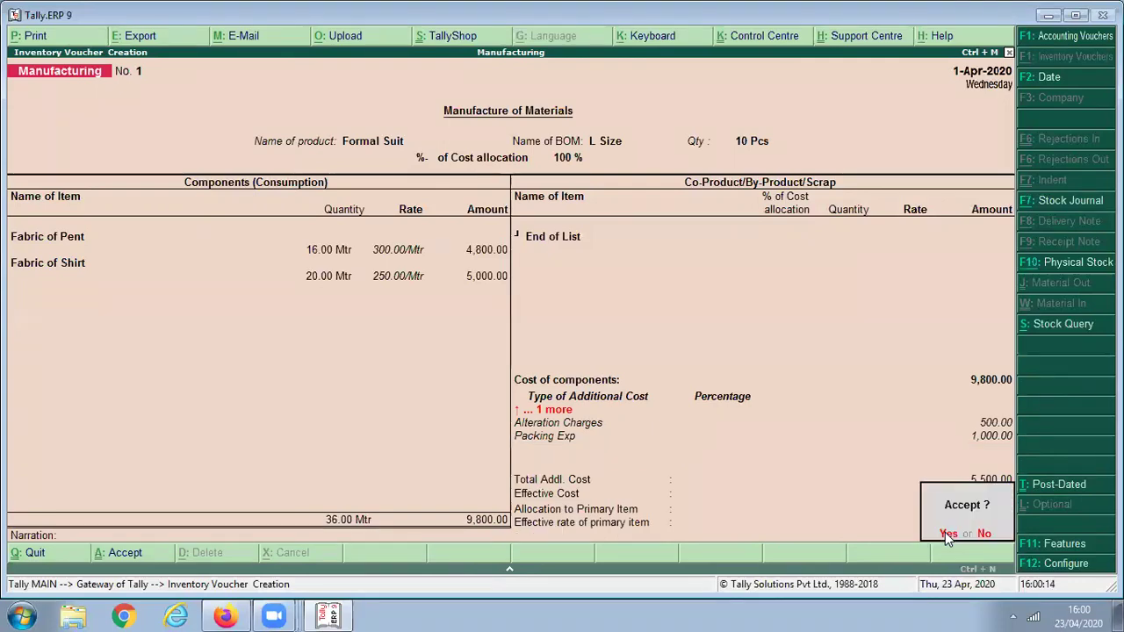
pyautogui.press('Return')
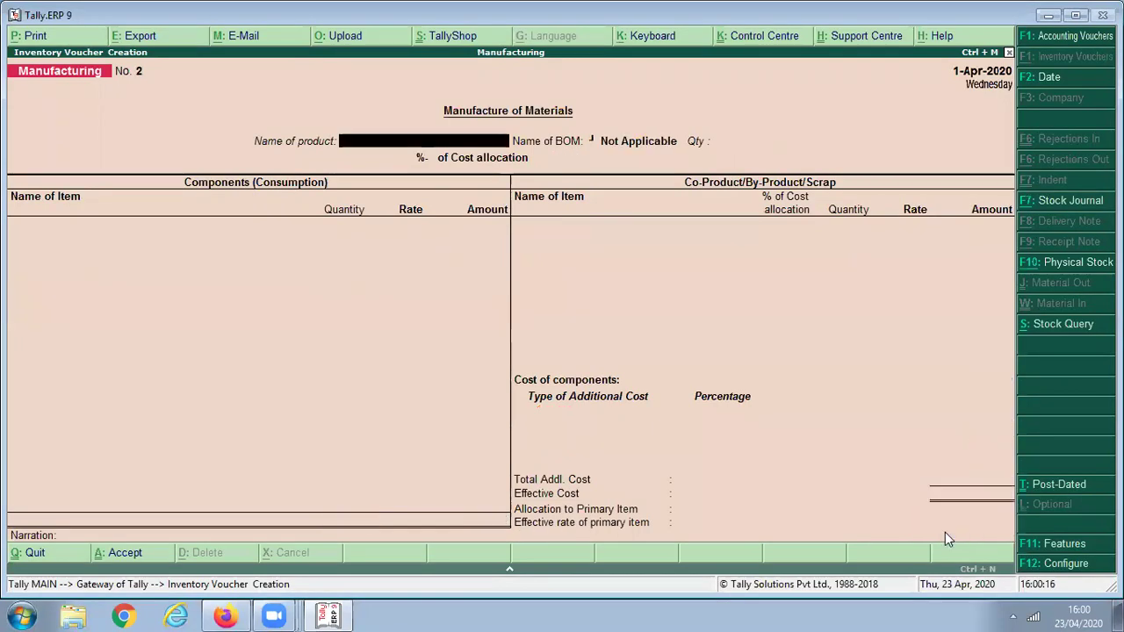
pyautogui.press('Escape')
pyautogui.press('Down')
pyautogui.press('Down')
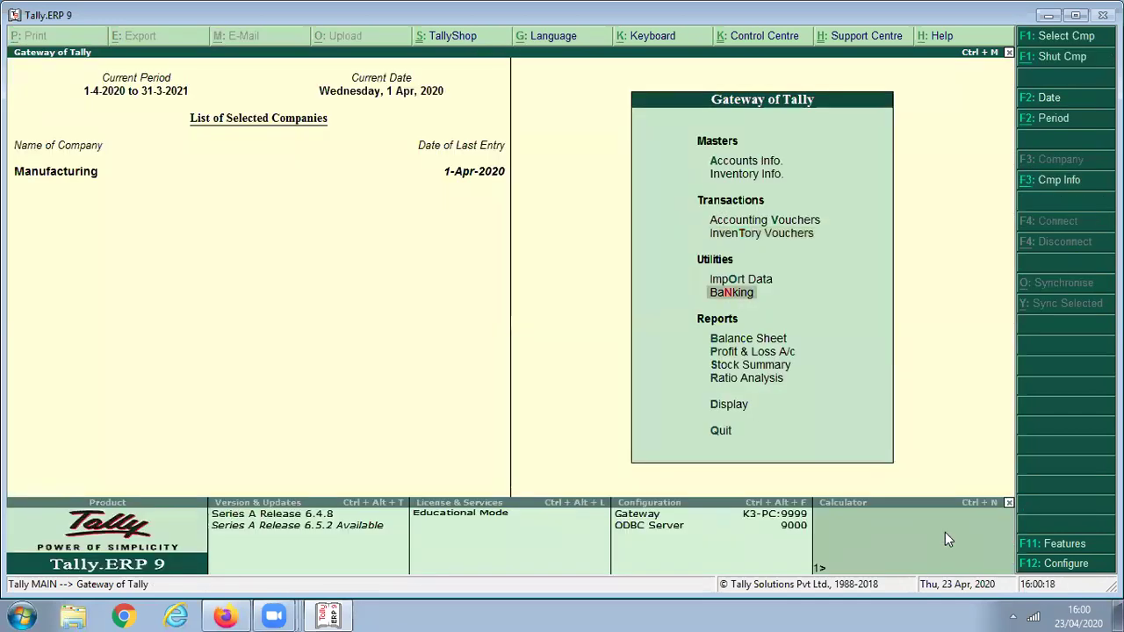
# Review the closing quantities, rates and values of the fabrics and Formal Suit in the Stock Summary, and return to the Gateway of Tally.
pyautogui.press('Down')
pyautogui.press('Down')
pyautogui.press('Down')
pyautogui.press('Return')
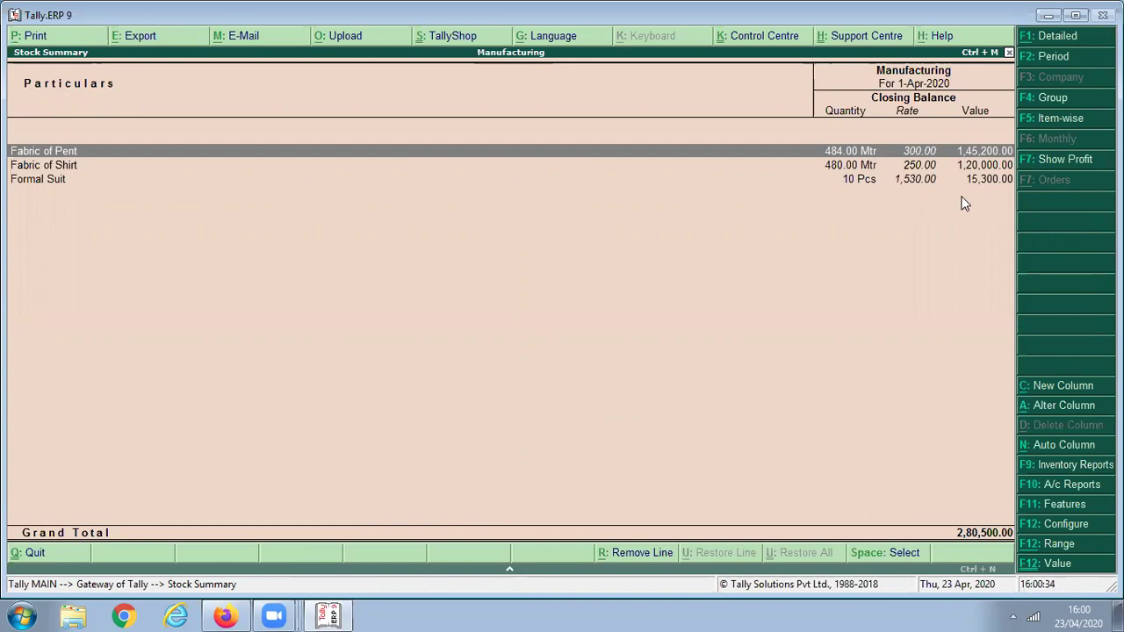
pyautogui.press('Escape')
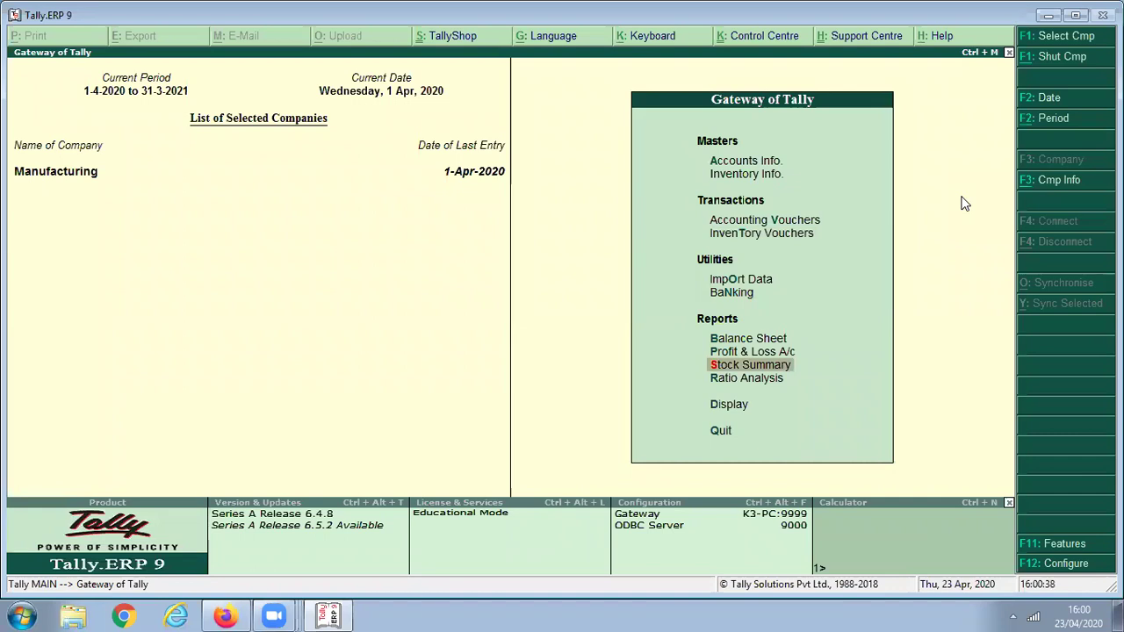
# Check the Alteration Charges ledger vouchers through the account books display, and return to the ledger list.
pyautogui.press('Down')
pyautogui.press('Down')
pyautogui.press('Return')
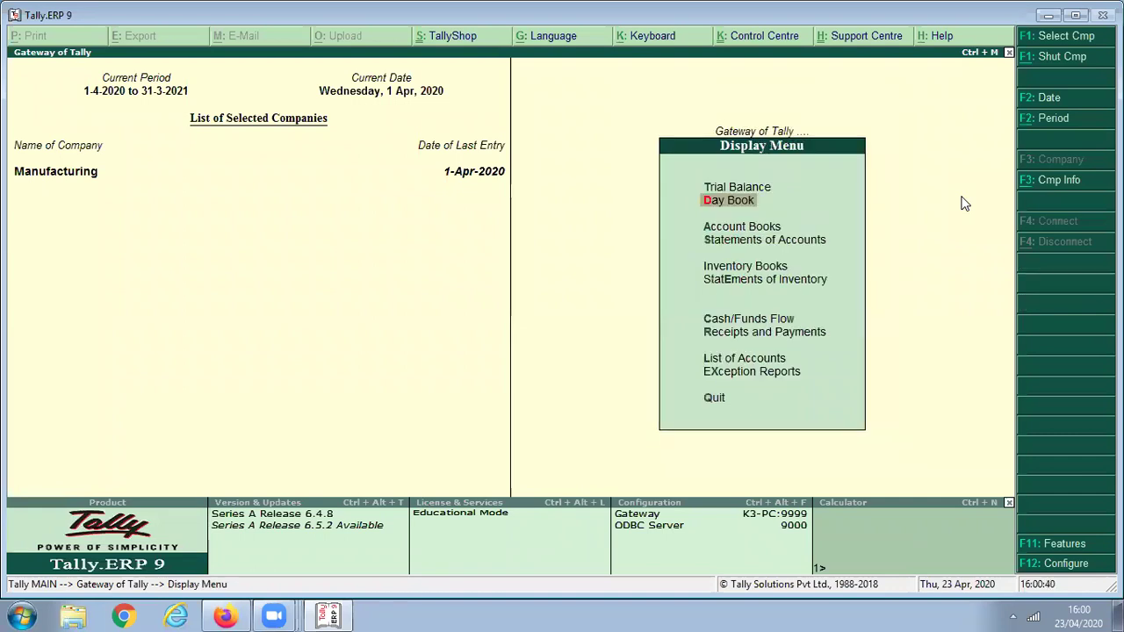
pyautogui.press('a')
pyautogui.press('l')
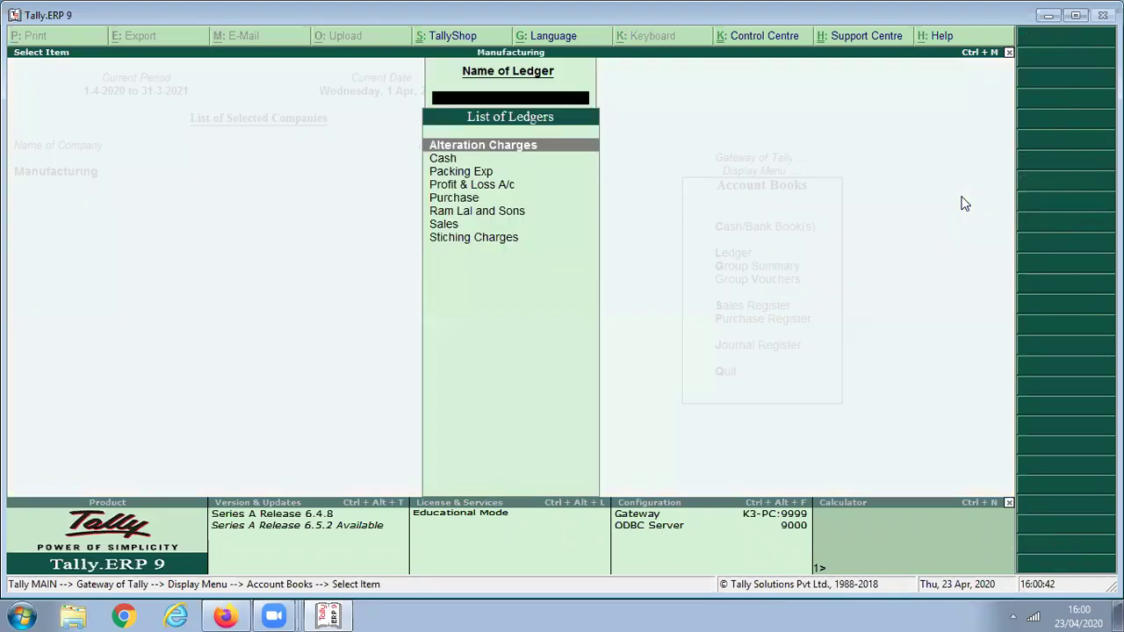
pyautogui.press('Return')
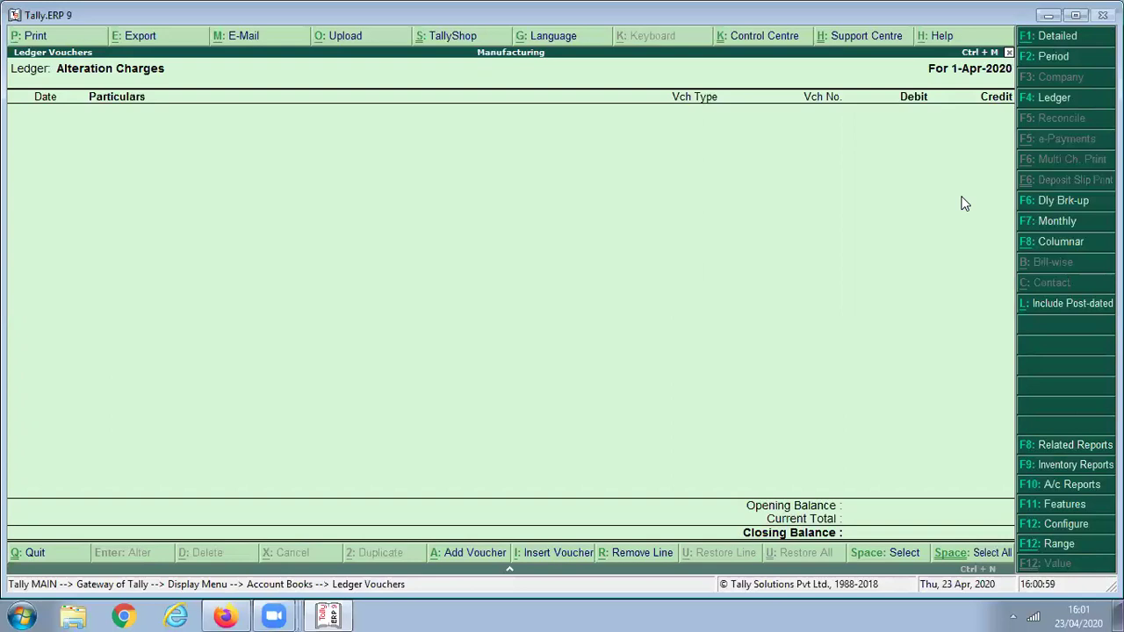
pyautogui.press('Escape')
# Check the ledger vouchers of Packing Exp for 1-Apr-2020, and go back to the ledger list.
pyautogui.press('Down')
pyautogui.press('Down')
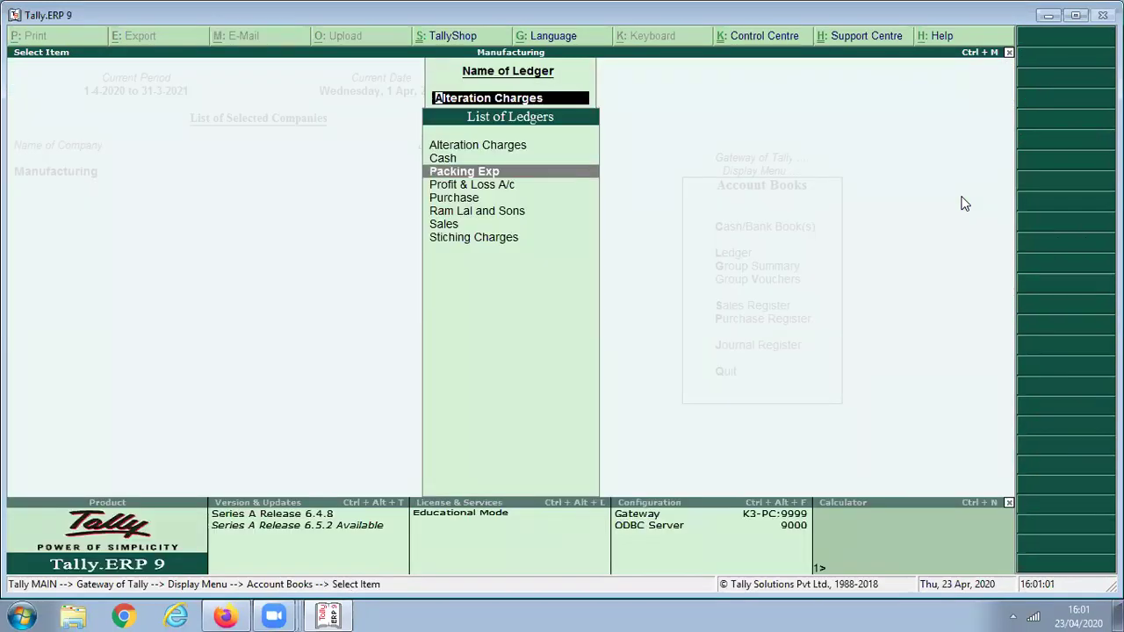
pyautogui.press('Return')
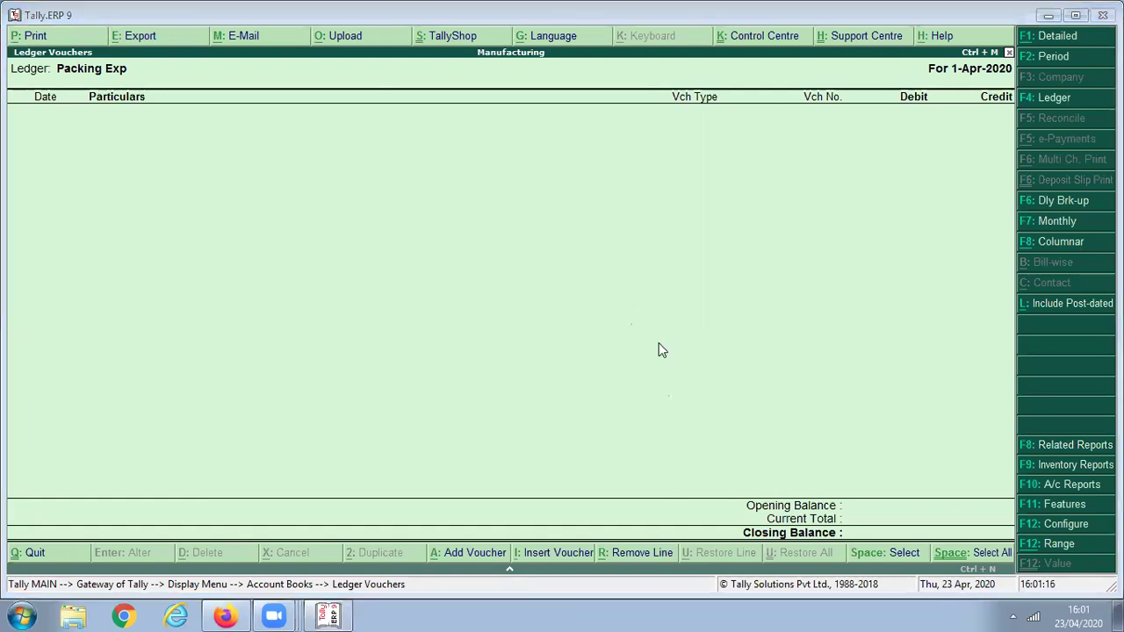
pyautogui.press('Escape')
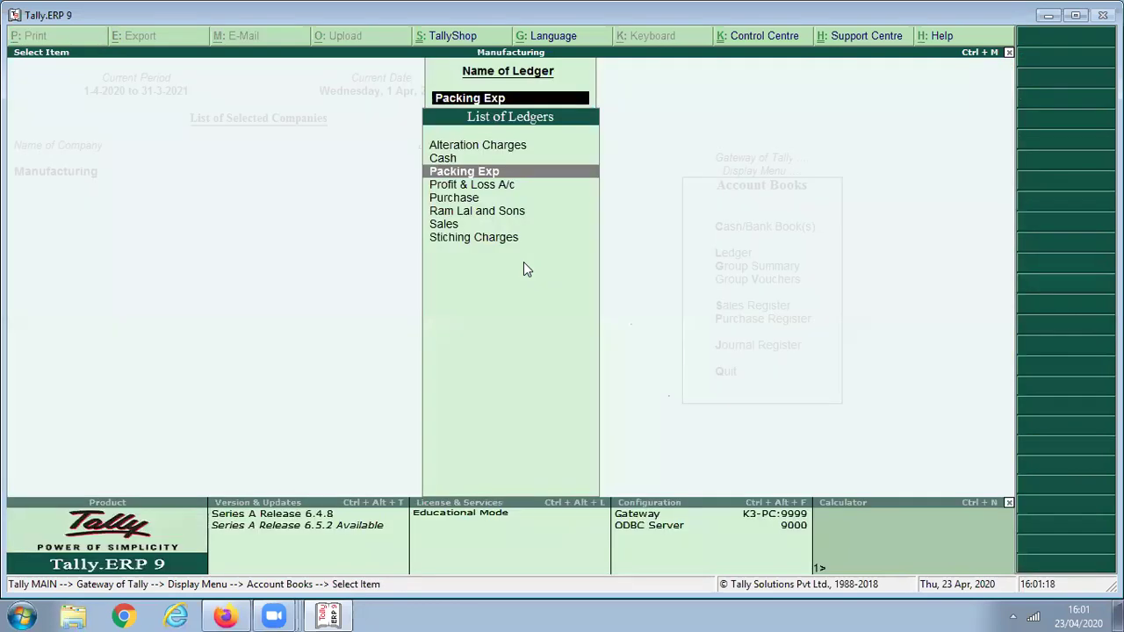
# Check the Stiching Charges ledger vouchers, and leave the account books to return to the Gateway of Tally.
pyautogui.write('st')
pyautogui.press('Return')
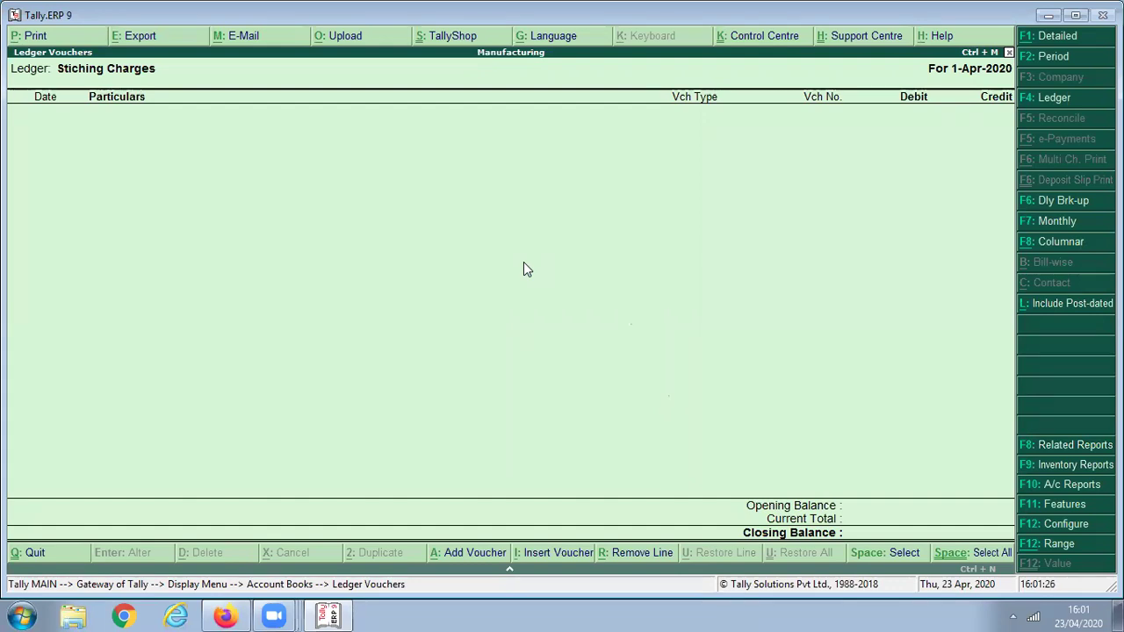
pyautogui.press('Escape')
pyautogui.press('Escape')
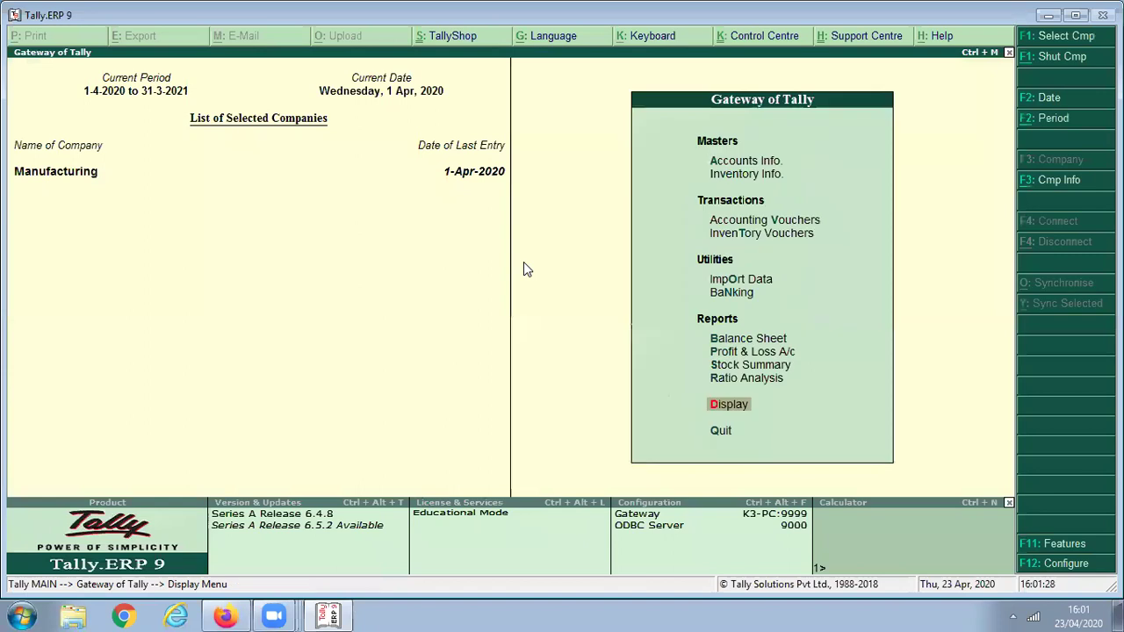